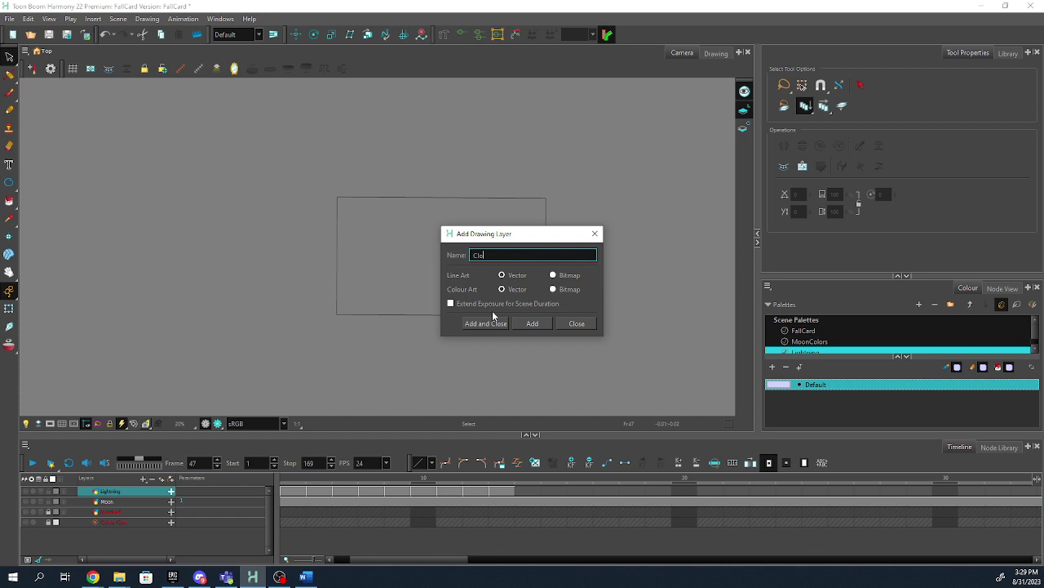
- Add a vector drawing layer named Cloud1 and return to frame 1
{"action": "key", "text": "Return"}
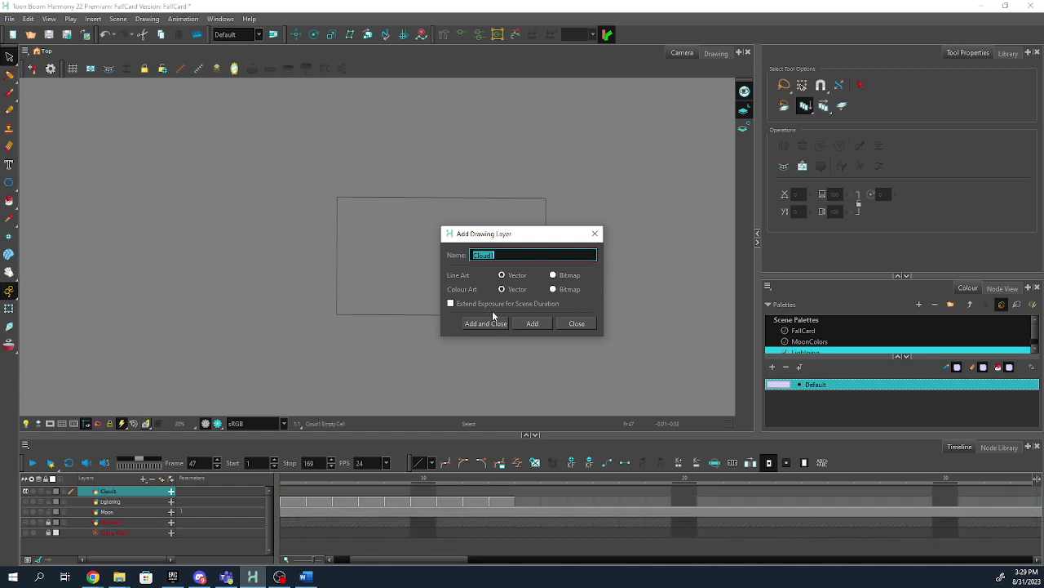
{"action": "left_click", "coordinate": [574, 324]}
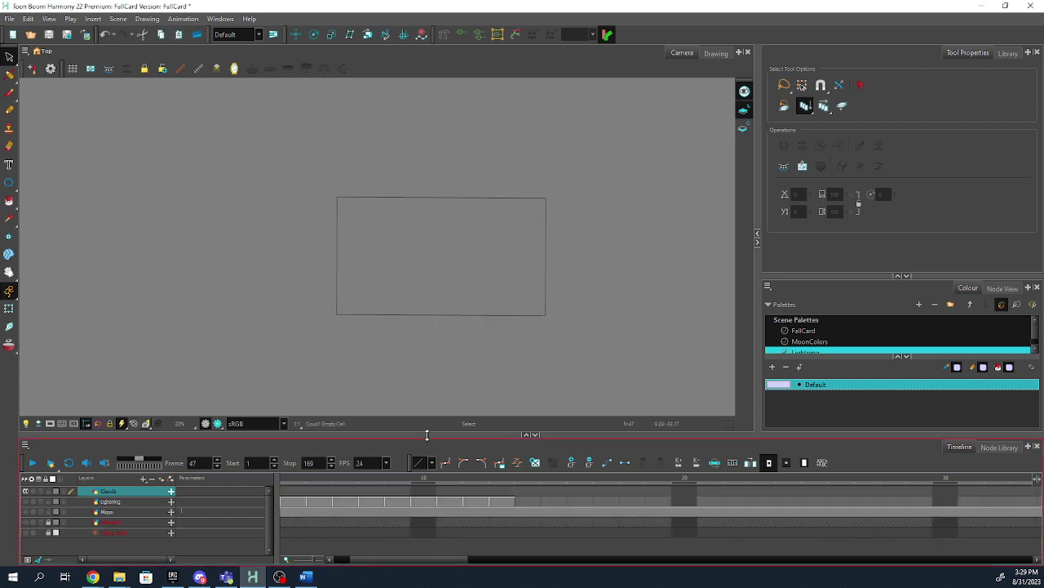
{"action": "left_click_drag", "start_coordinate": [312, 478], "coordinate": [219, 480]}
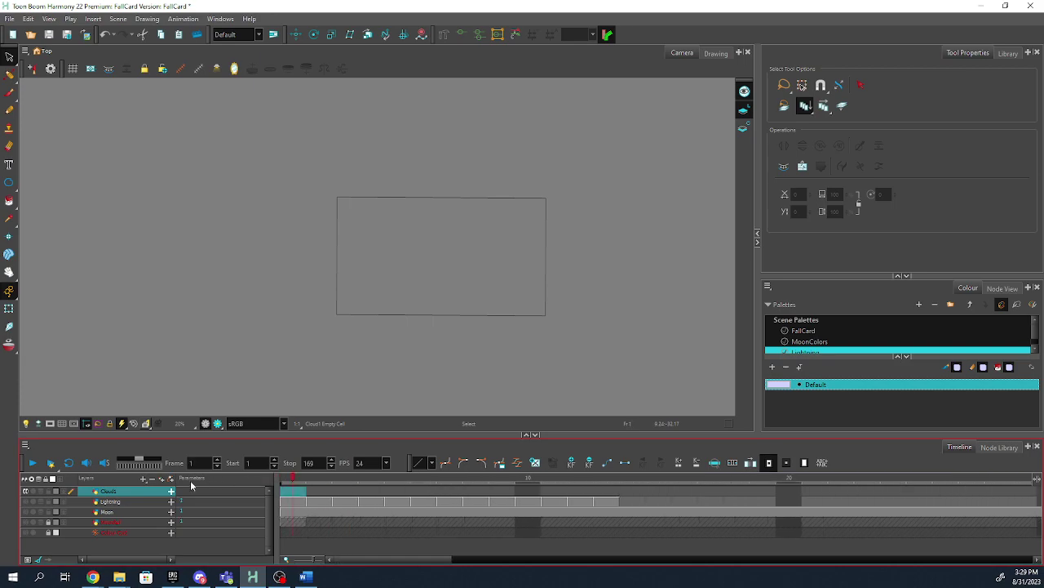
- Switch to Chrome and study the cartoon cloud reference images for their shapes
{"action": "left_click", "coordinate": [93, 577]}
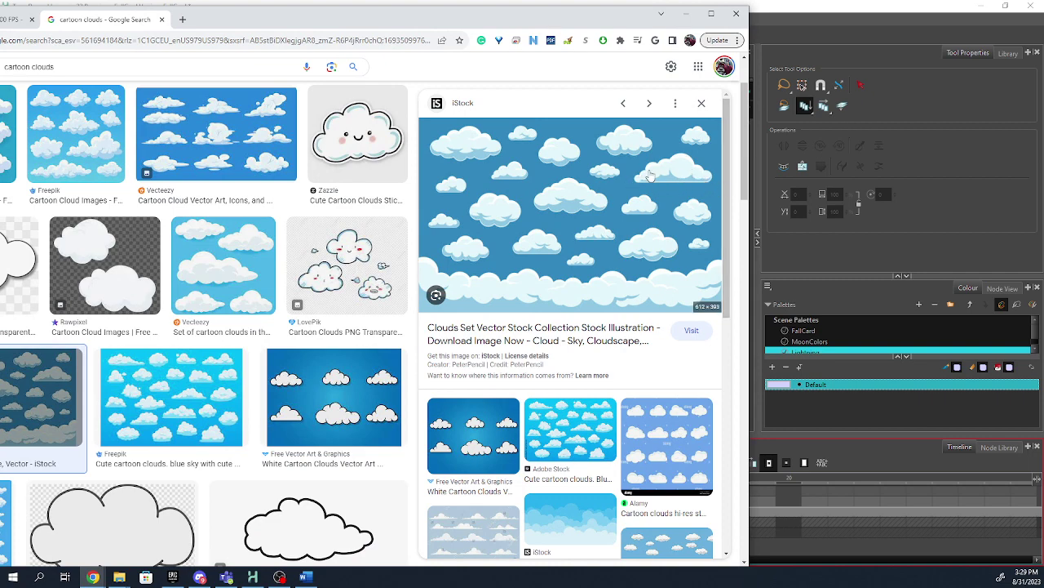
{"action": "left_click_drag", "start_coordinate": [292, 19], "coordinate": [500, 27]}
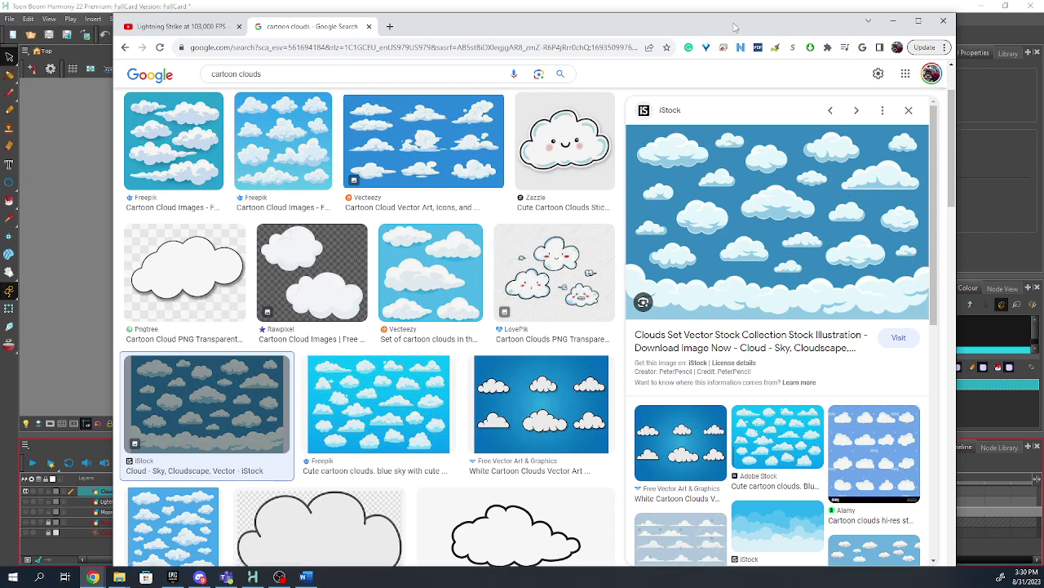
{"action": "left_click_drag", "start_coordinate": [735, 28], "coordinate": [0, 65]}
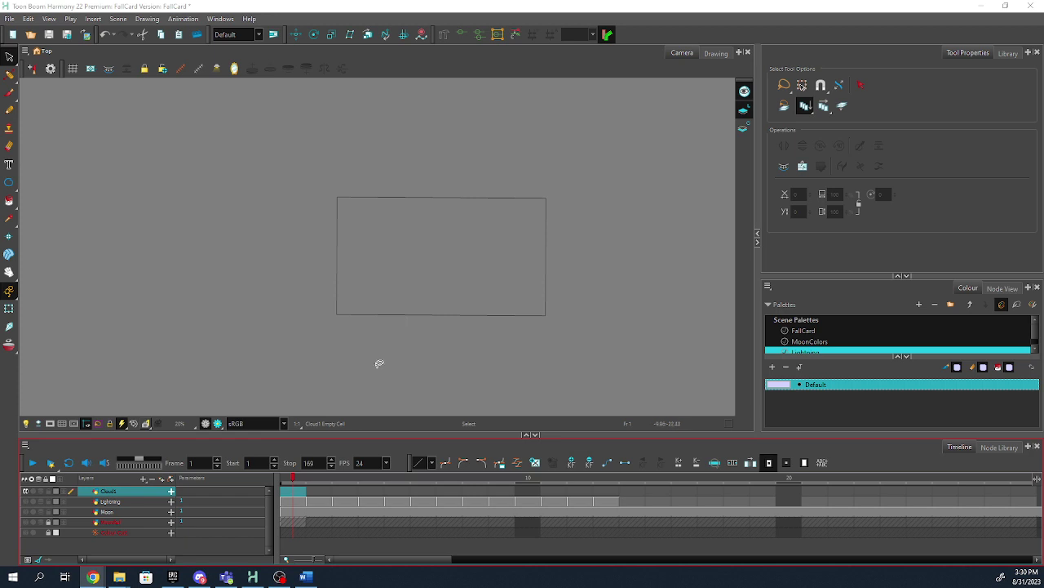
- Try to paint a lavender cloud from overlapping Solid Brush 4 blobs on frame 1 of the Cloud1 layer in Toon Boom Harmony
{"action": "left_click_drag", "start_coordinate": [318, 561], "coordinate": [310, 560]}
{"action": "left_click", "coordinate": [362, 462]}
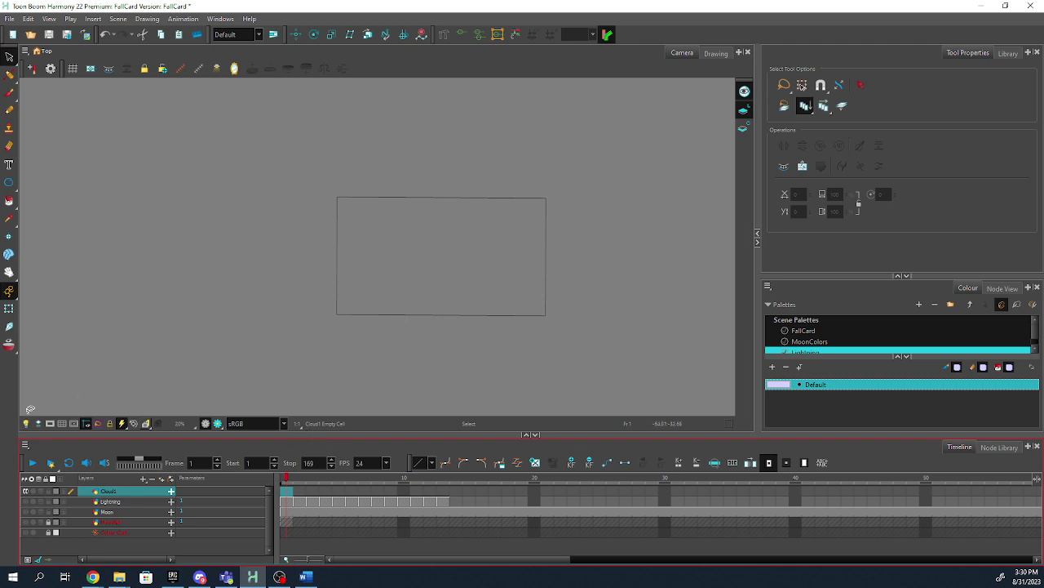
{"action": "left_click", "coordinate": [9, 92]}
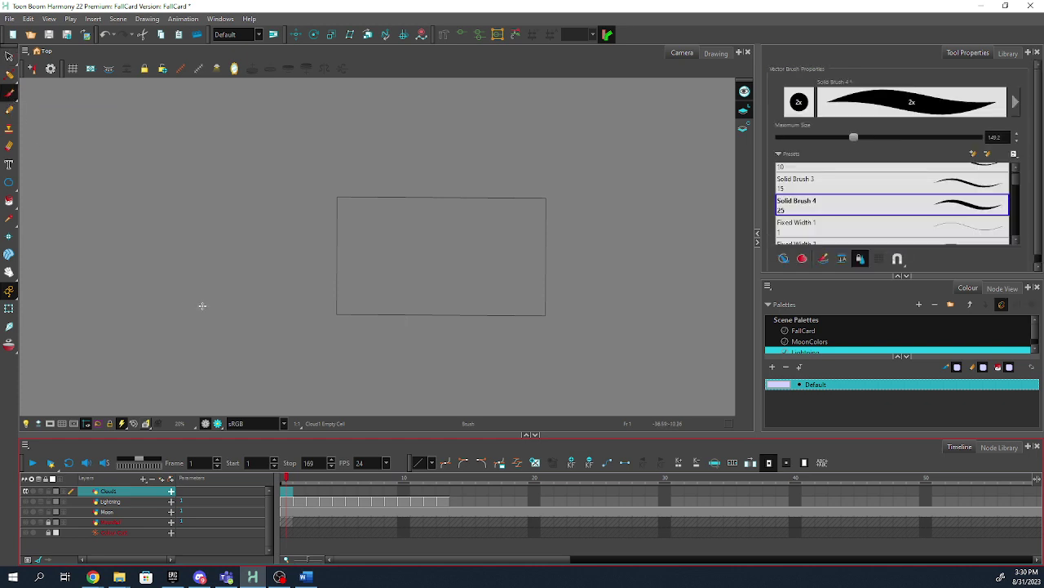
{"action": "left_click", "coordinate": [386, 257]}
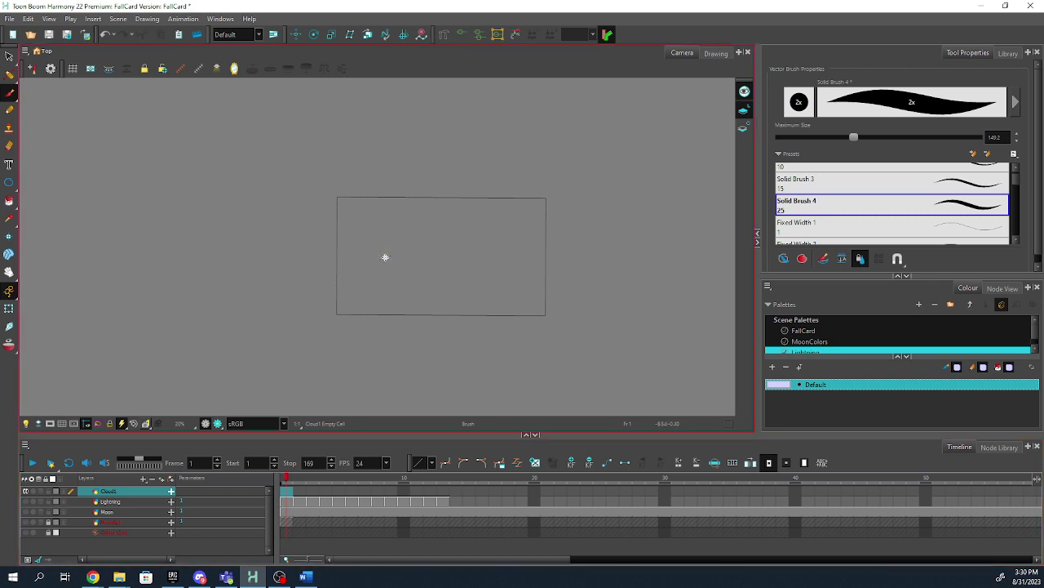
{"action": "scroll", "coordinate": [396, 248], "scroll_direction": "up", "scroll_amount": 4}
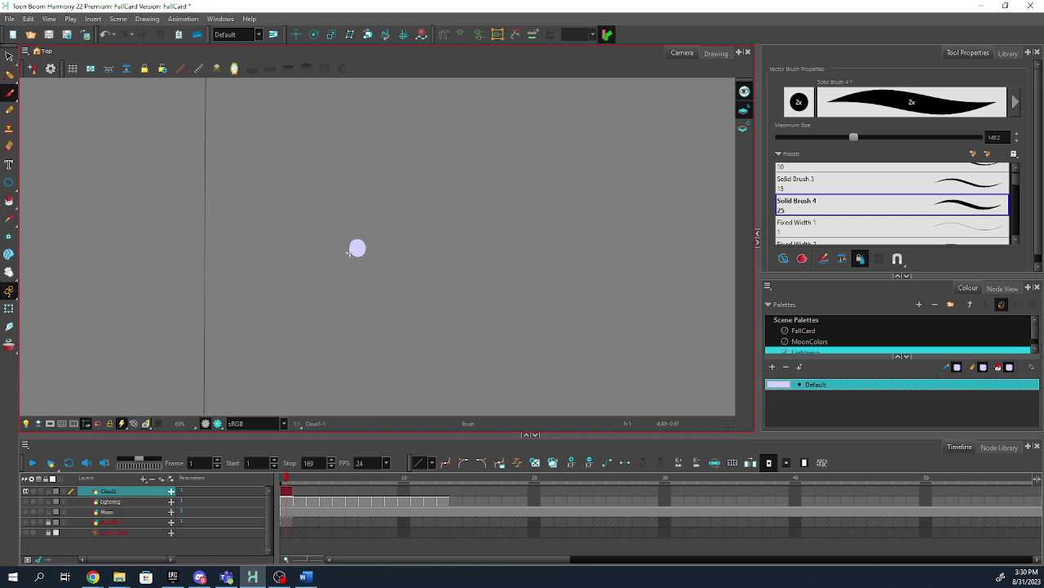
{"action": "left_click", "coordinate": [347, 250]}
{"action": "mouse_move", "coordinate": [380, 234]}
{"action": "left_mouse_down"}
{"action": "mouse_move", "coordinate": [303, 252]}
{"action": "mouse_move", "coordinate": [350, 237]}
{"action": "mouse_move", "coordinate": [369, 213]}
{"action": "mouse_move", "coordinate": [369, 230]}
{"action": "mouse_move", "coordinate": [405, 233]}
{"action": "left_mouse_up"}
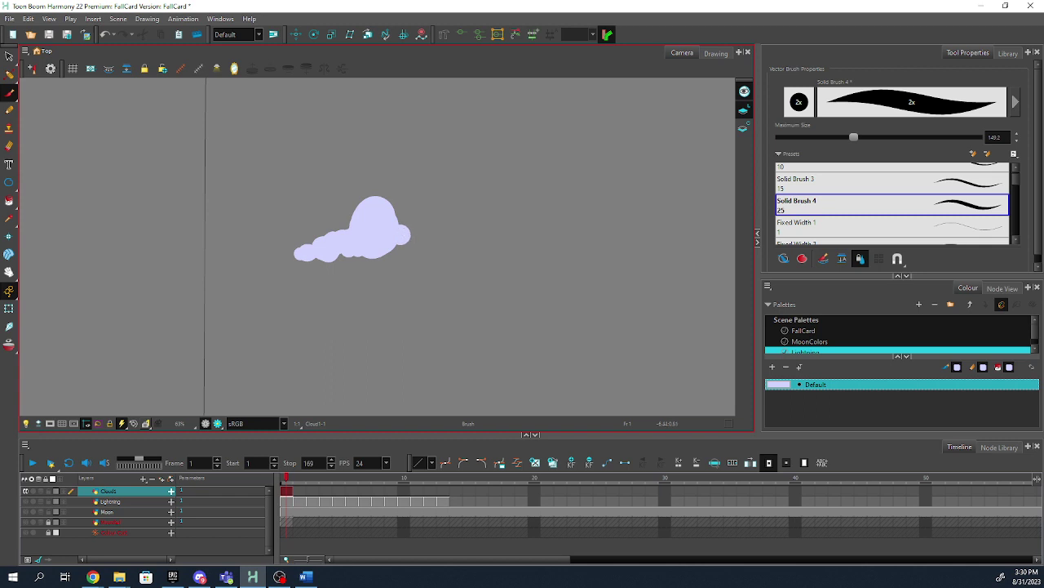
- Undo the lavender brush strokes on the Cloud1 layer
{"action": "key", "text": "ctrl+z"}
{"action": "key", "text": "ctrl+z"}
{"action": "key", "text": "ctrl+z"}
{"action": "key", "text": "ctrl+z"}
{"action": "key", "text": "ctrl+z"}
{"action": "key", "text": "ctrl+z"}
{"action": "key", "text": "ctrl+z"}
{"action": "key", "text": "ctrl+z"}
{"action": "key", "text": "ctrl+z"}
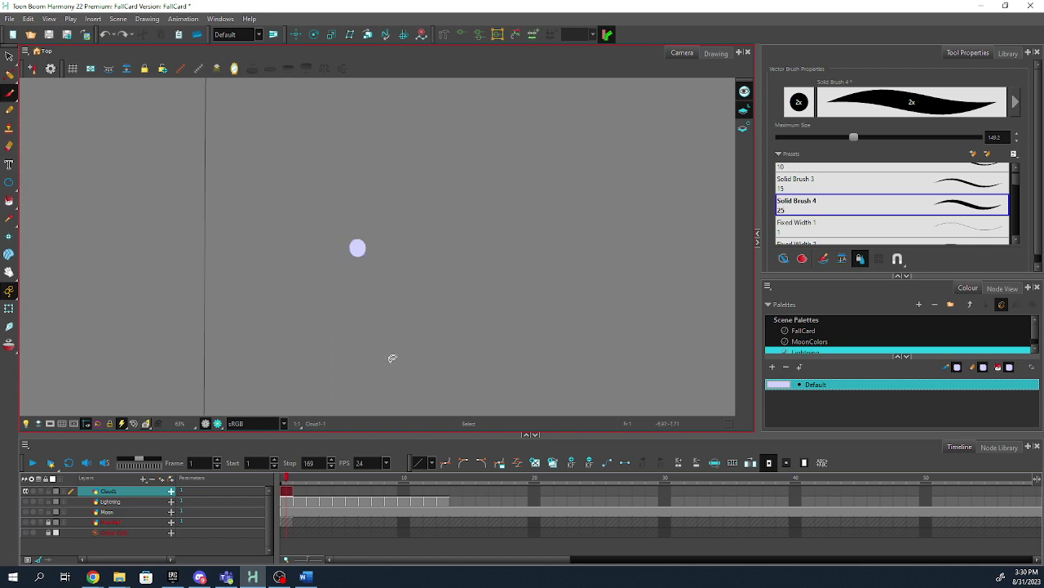
- Create a new palette of type Colour for the cloud
{"action": "left_click", "coordinate": [920, 304]}
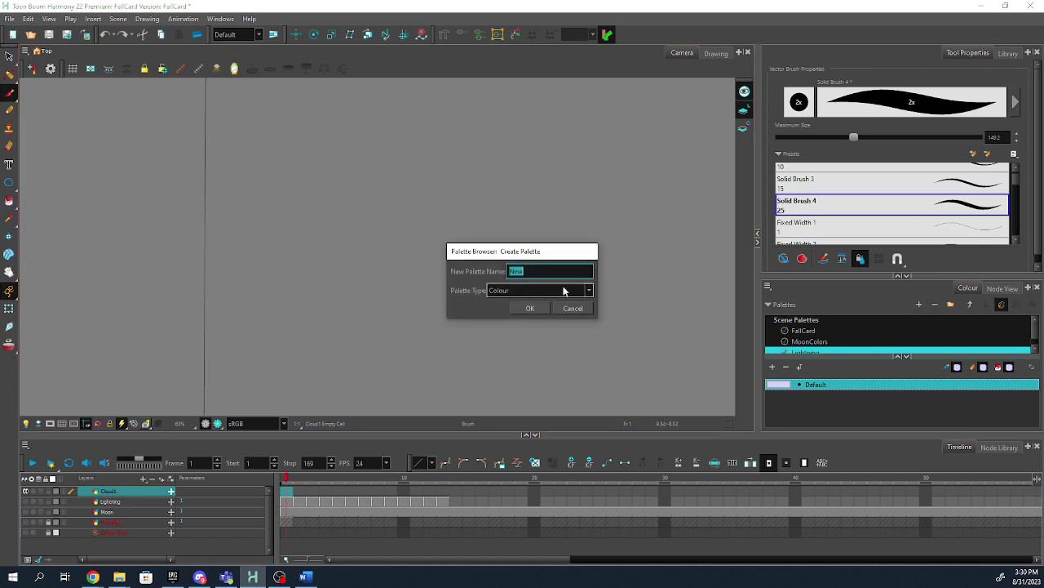
{"action": "type", "text": "M"}
{"action": "key", "text": "BackSpace"}
{"action": "key", "text": "BackSpace"}
{"action": "key", "text": "BackSpace"}
{"action": "type", "text": "C"}
{"action": "key", "text": "Return"}
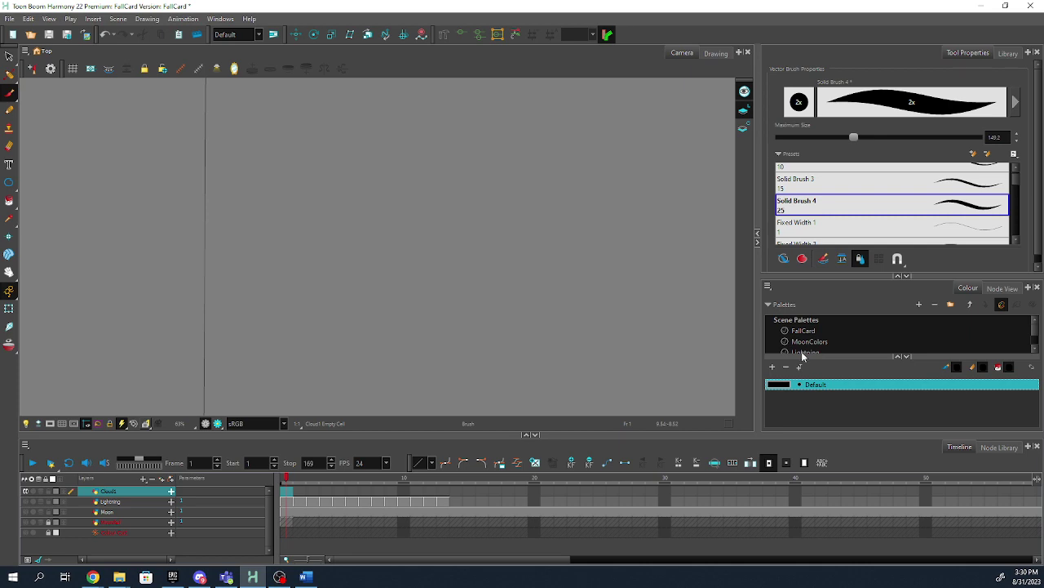
- Set the new palette's Default swatch to a mid grey, RGB 106, and test it with a single dab
{"action": "double_click", "coordinate": [785, 386]}
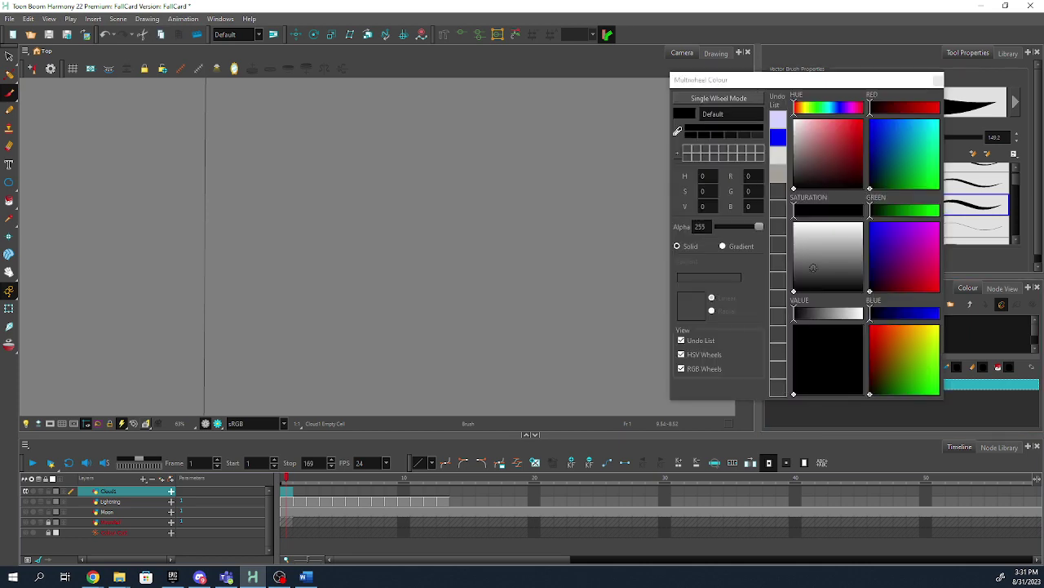
{"action": "left_click", "coordinate": [813, 267]}
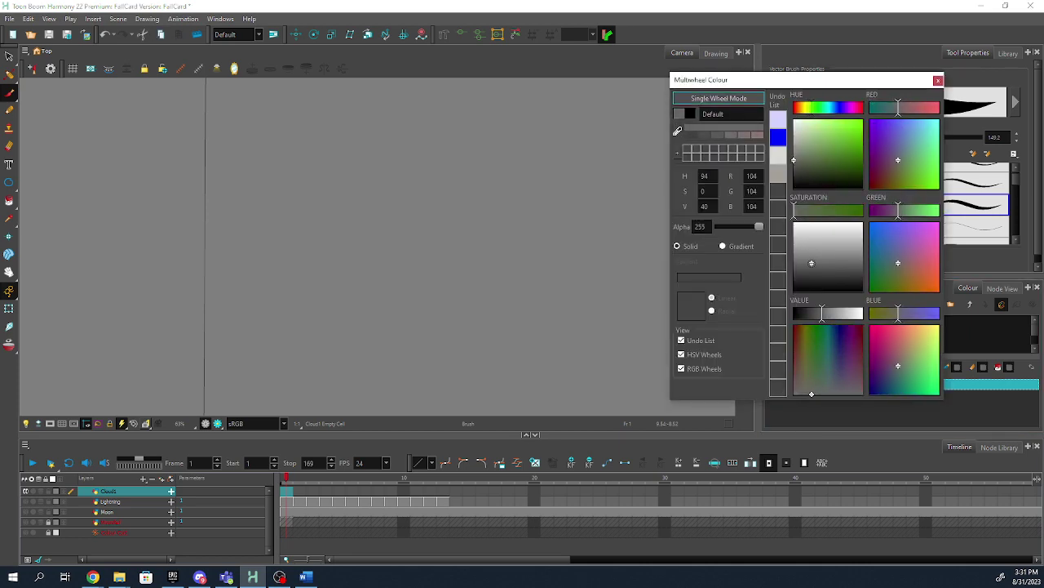
{"action": "left_click", "coordinate": [815, 257]}
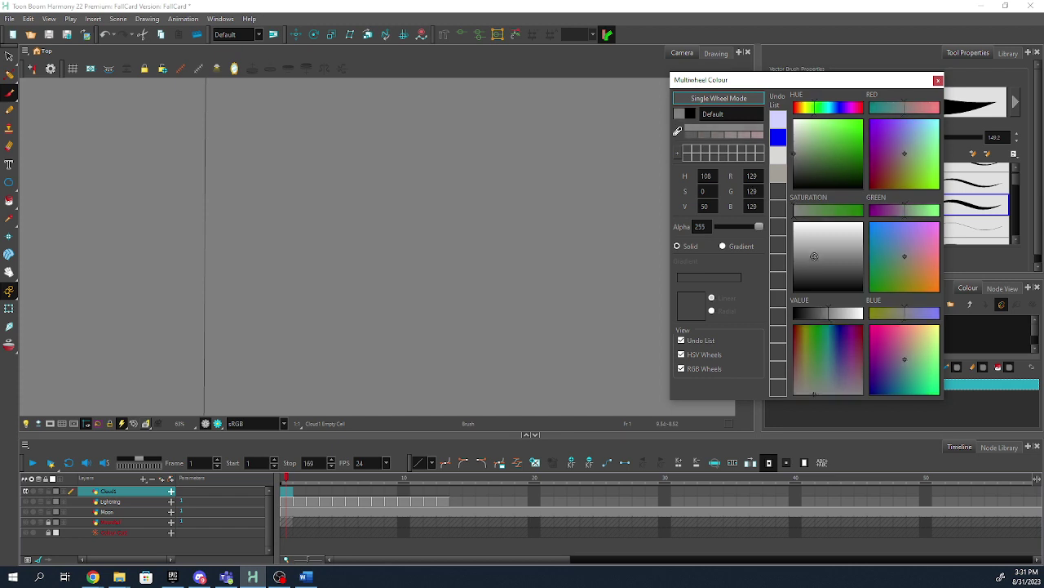
{"action": "left_click", "coordinate": [815, 245]}
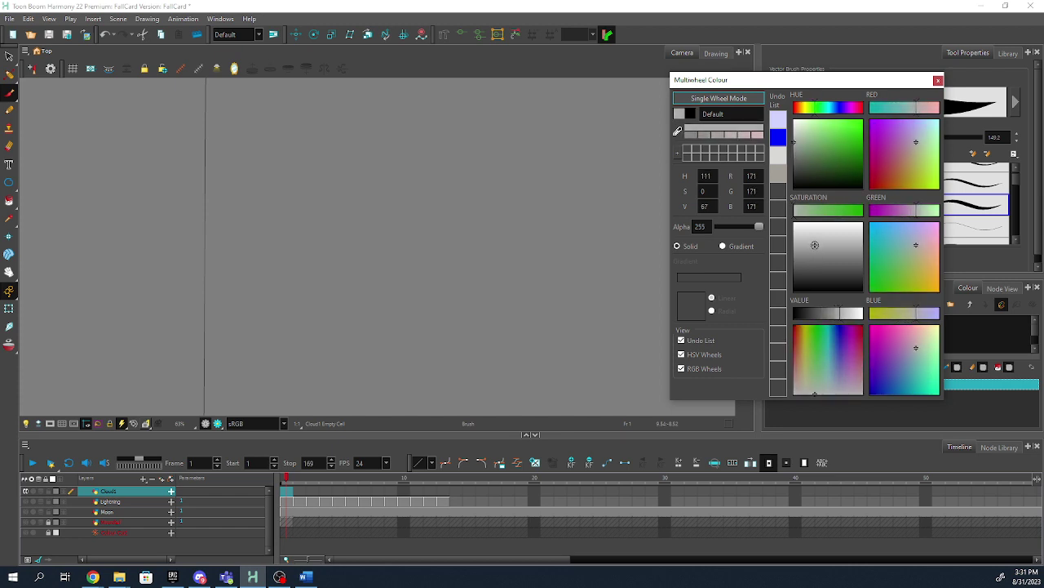
{"action": "left_click", "coordinate": [815, 264]}
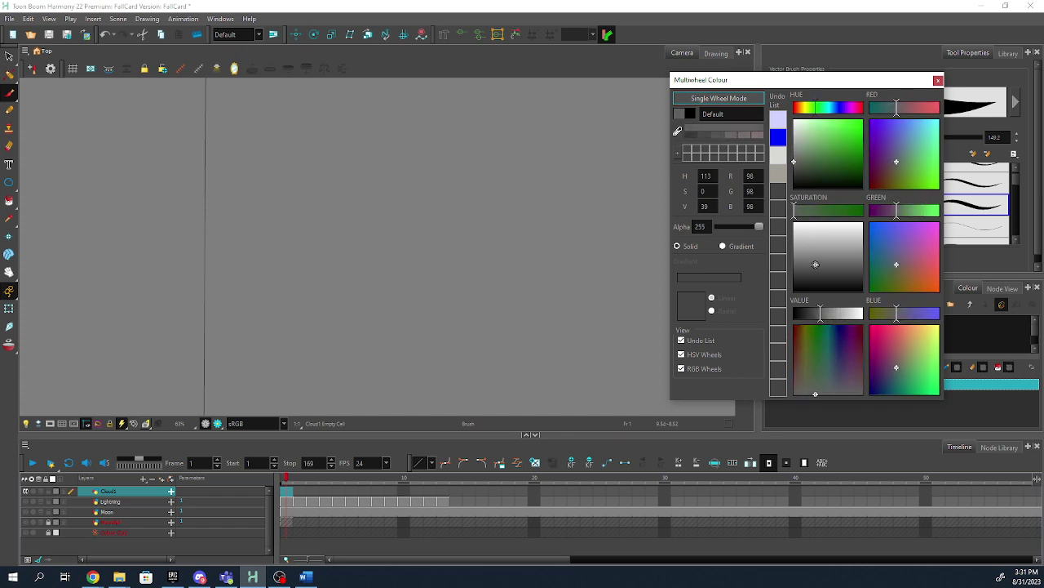
{"action": "left_click_drag", "start_coordinate": [815, 265], "coordinate": [815, 262]}
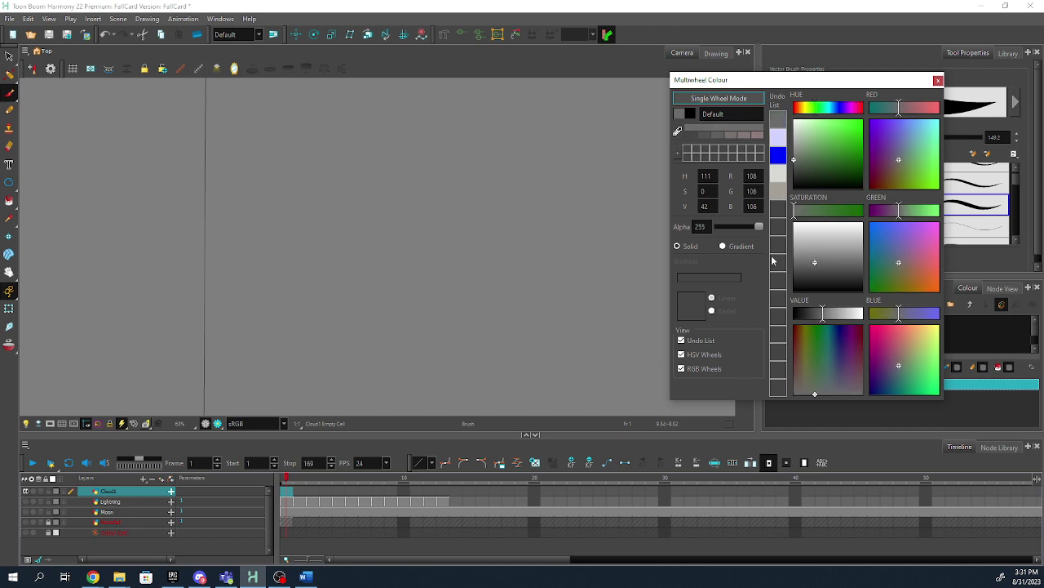
{"action": "left_click", "coordinate": [372, 229]}
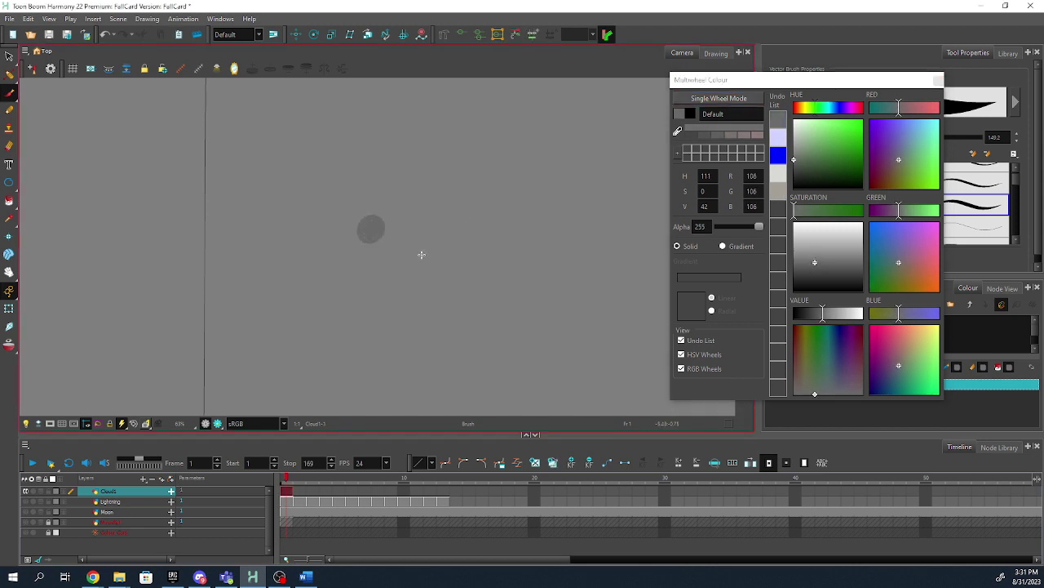
{"action": "key", "text": "ctrl+z"}
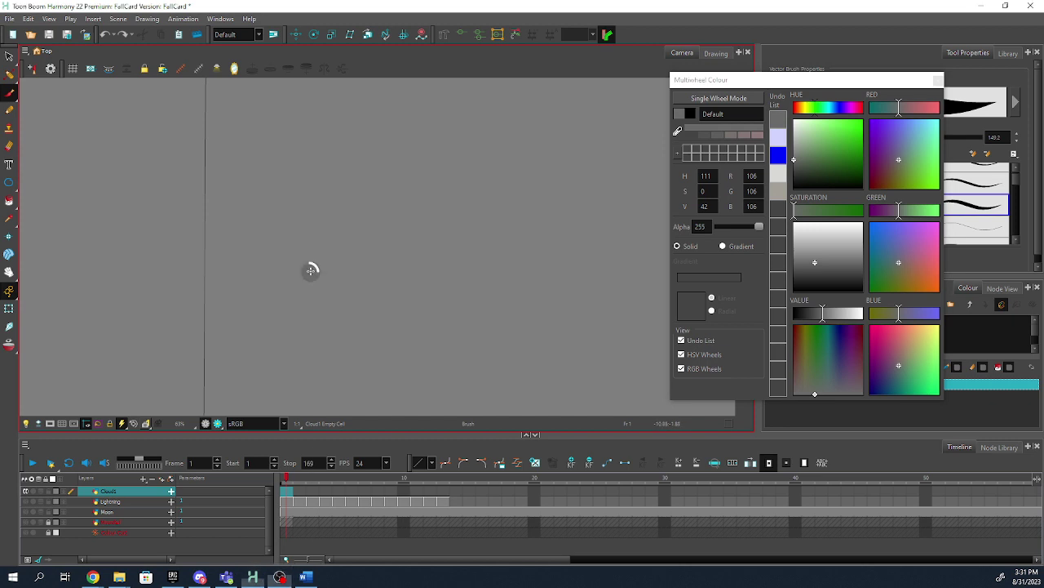
- Paint a cloud from overlapping round brush blobs with a flat base, a rounded peak and lower lobes at its right end
{"action": "right_click", "coordinate": [310, 270]}
{"action": "left_click", "coordinate": [332, 255]}
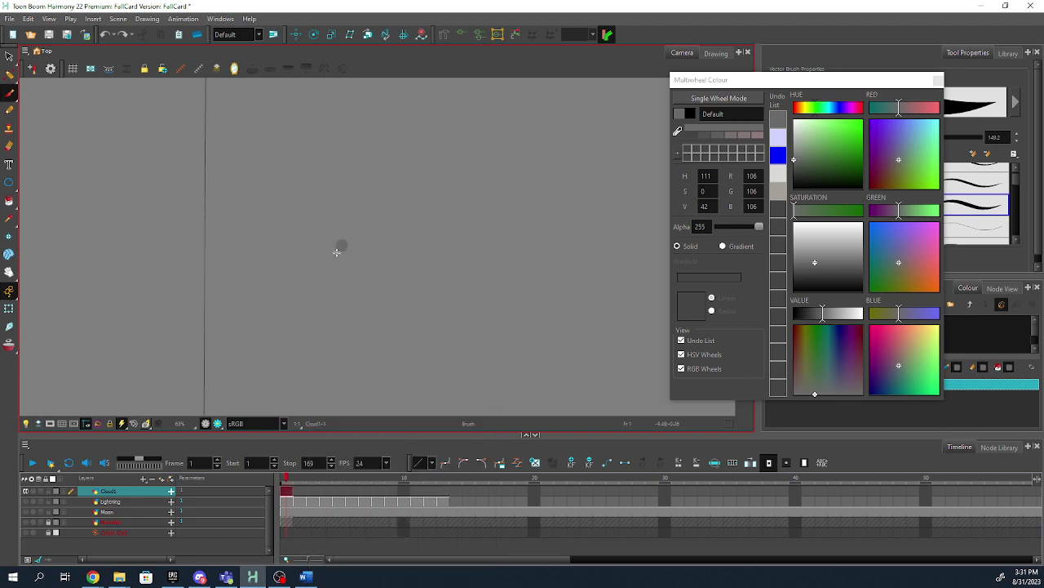
{"action": "mouse_move", "coordinate": [314, 278]}
{"action": "left_mouse_down"}
{"action": "mouse_move", "coordinate": [380, 263]}
{"action": "mouse_move", "coordinate": [462, 277]}
{"action": "mouse_move", "coordinate": [372, 236]}
{"action": "mouse_move", "coordinate": [294, 280]}
{"action": "mouse_move", "coordinate": [365, 287]}
{"action": "left_mouse_up"}
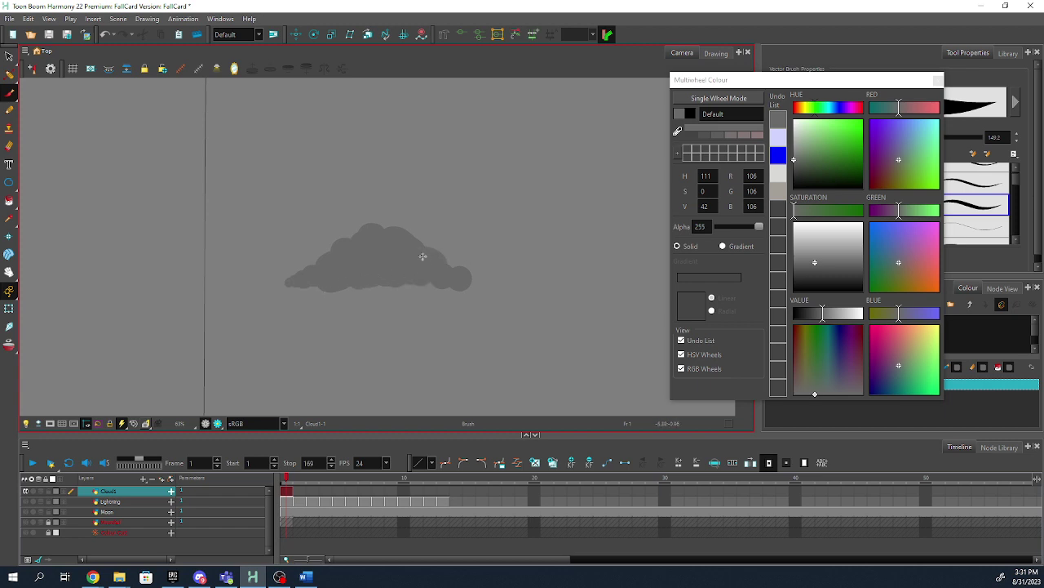
{"action": "mouse_move", "coordinate": [423, 256]}
{"action": "left_mouse_down"}
{"action": "mouse_move", "coordinate": [396, 231]}
{"action": "mouse_move", "coordinate": [377, 236]}
{"action": "left_mouse_up"}
{"action": "left_click_drag", "start_coordinate": [448, 261], "coordinate": [457, 256]}
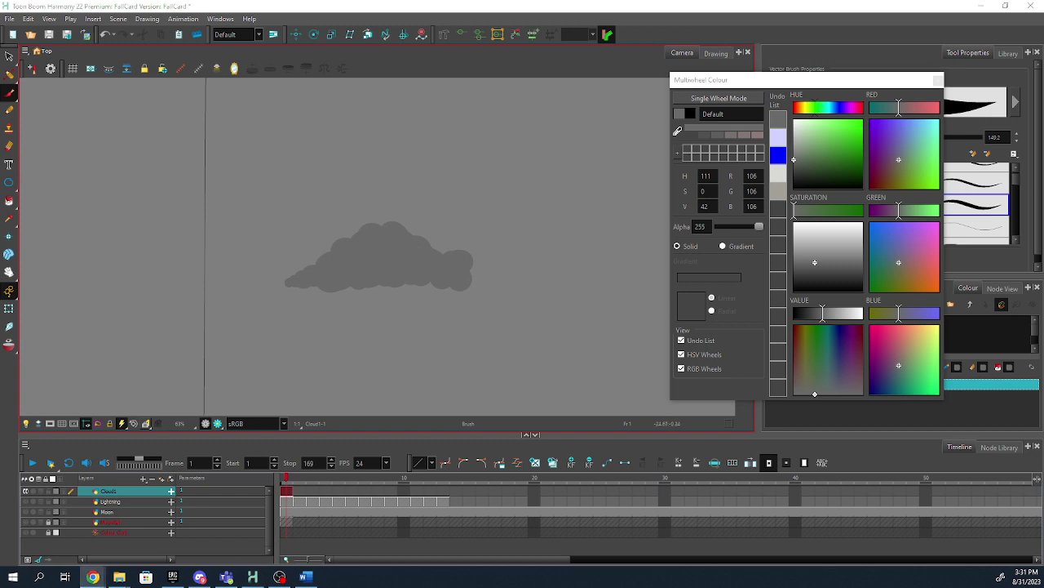
{"action": "right_click", "coordinate": [472, 273]}
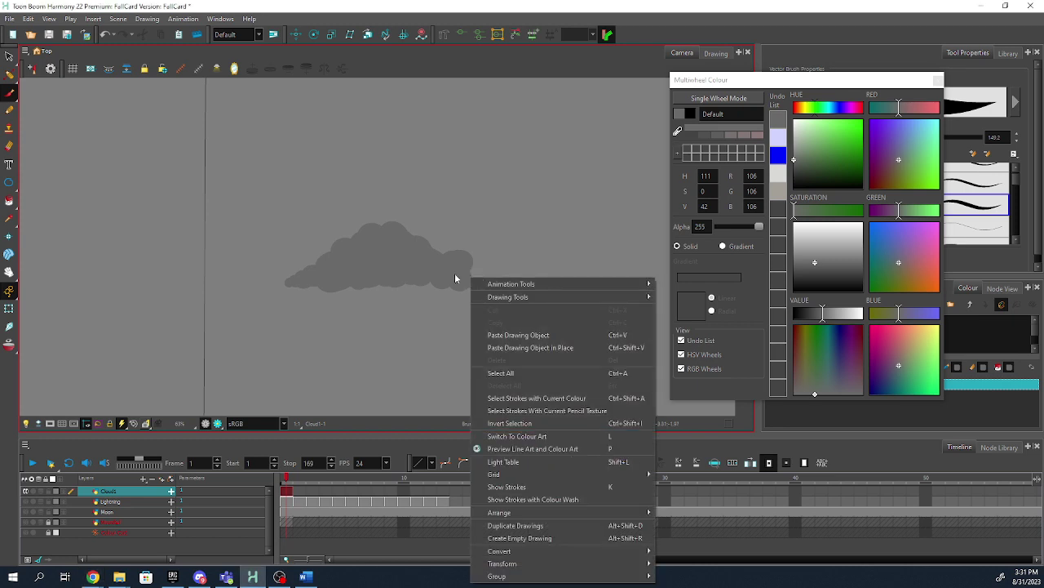
{"action": "left_click", "coordinate": [457, 278]}
{"action": "mouse_move", "coordinate": [474, 271]}
{"action": "left_mouse_down"}
{"action": "mouse_move", "coordinate": [377, 270]}
{"action": "mouse_move", "coordinate": [359, 257]}
{"action": "mouse_move", "coordinate": [425, 247]}
{"action": "mouse_move", "coordinate": [402, 227]}
{"action": "mouse_move", "coordinate": [419, 229]}
{"action": "mouse_move", "coordinate": [441, 256]}
{"action": "left_mouse_up"}
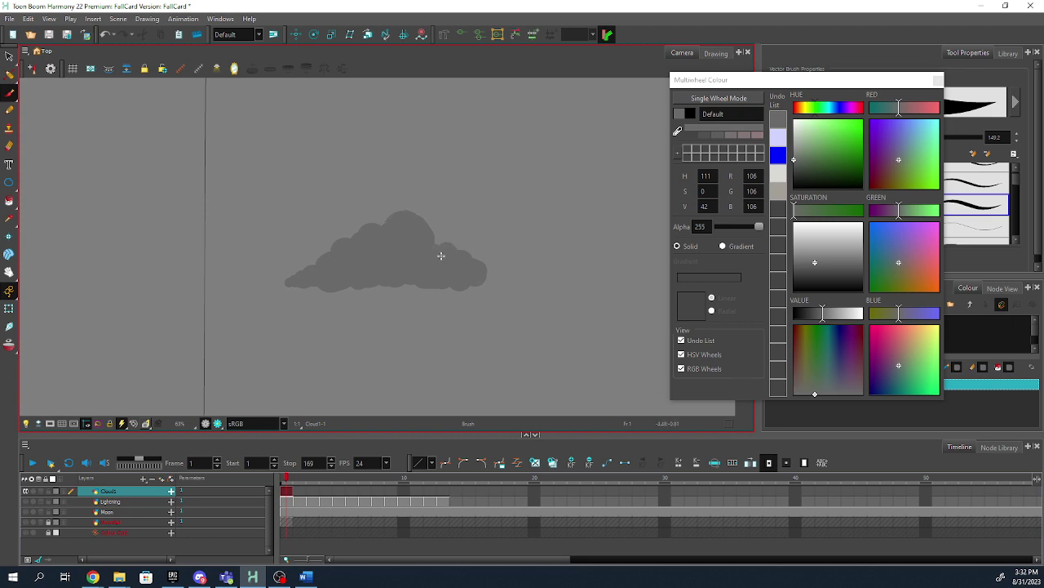
- Taper the cloud's left end with progressively smaller round dabs and close the colour picker
{"action": "left_click_drag", "start_coordinate": [285, 279], "coordinate": [262, 289]}
{"action": "key", "text": "ctrl+z"}
{"action": "scroll", "coordinate": [260, 300], "scroll_direction": "up", "scroll_amount": 3}
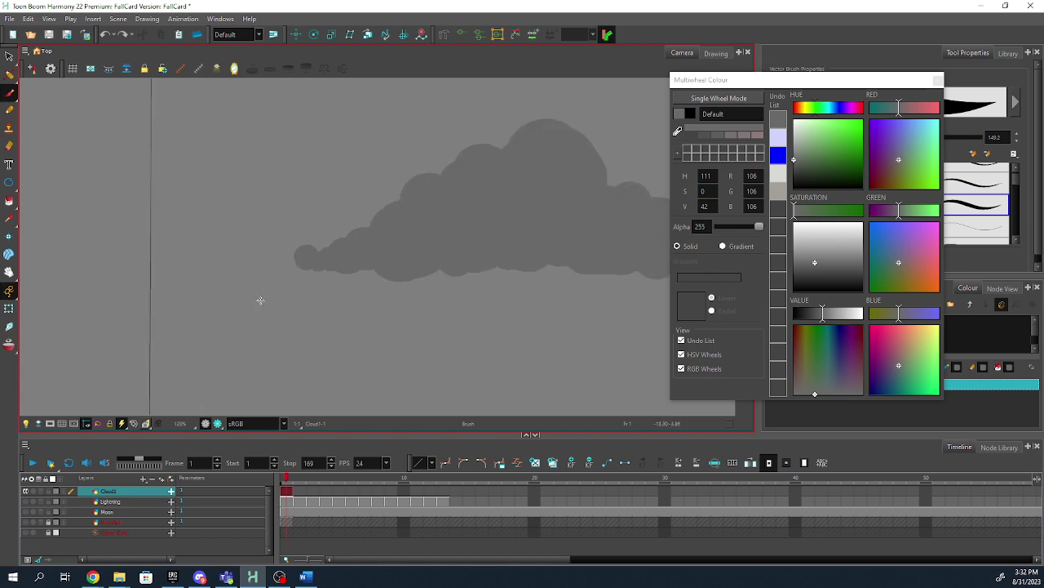
{"action": "left_click_drag", "start_coordinate": [293, 257], "coordinate": [281, 259]}
{"action": "scroll", "coordinate": [393, 279], "scroll_direction": "down", "scroll_amount": 2}
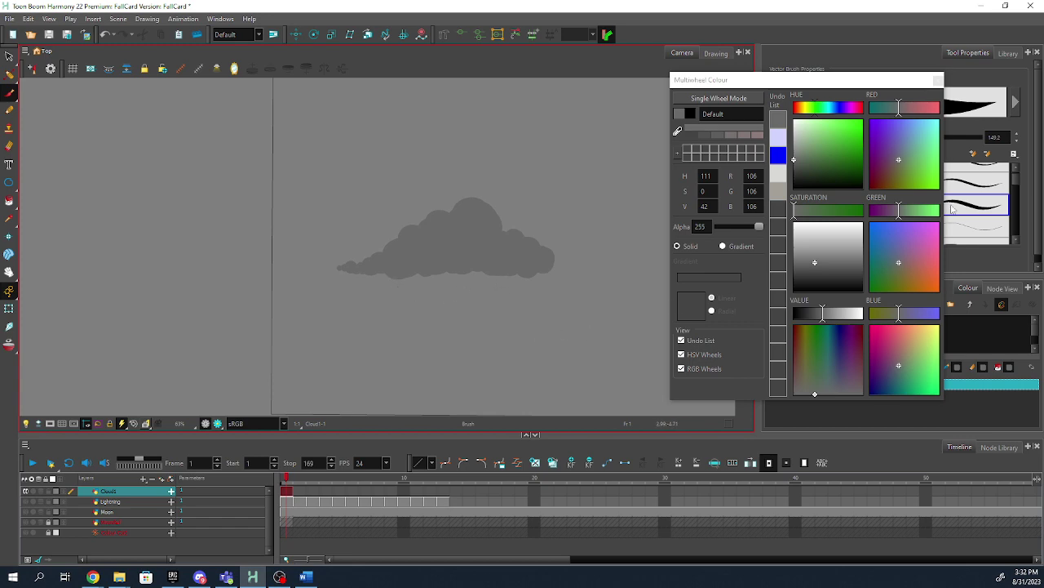
{"action": "left_click", "coordinate": [937, 80]}
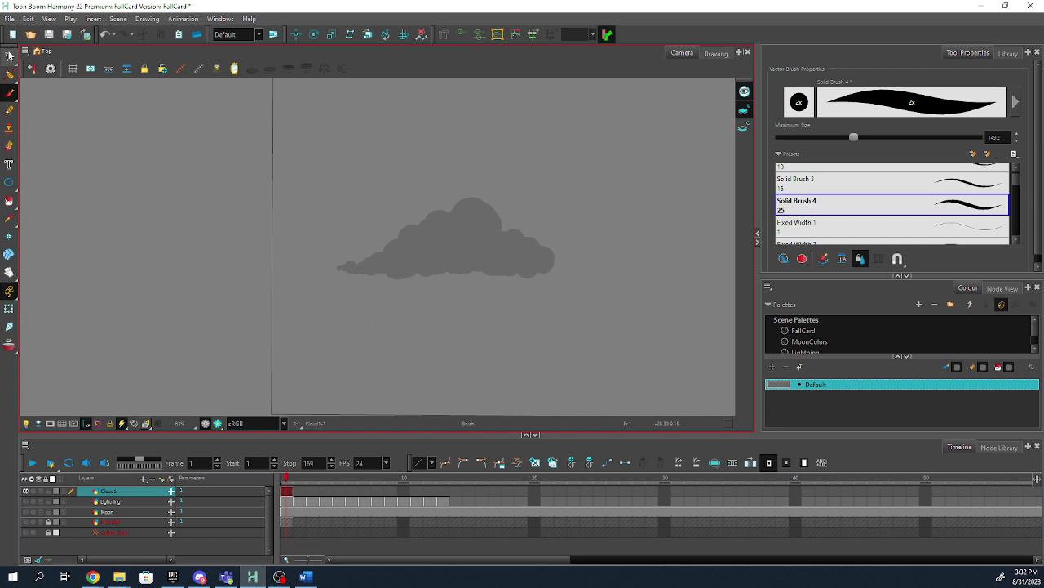
- Select all brush strokes that make up the cloud
{"action": "left_click", "coordinate": [9, 55]}
{"action": "left_click", "coordinate": [480, 220]}
{"action": "left_click", "coordinate": [426, 246]}
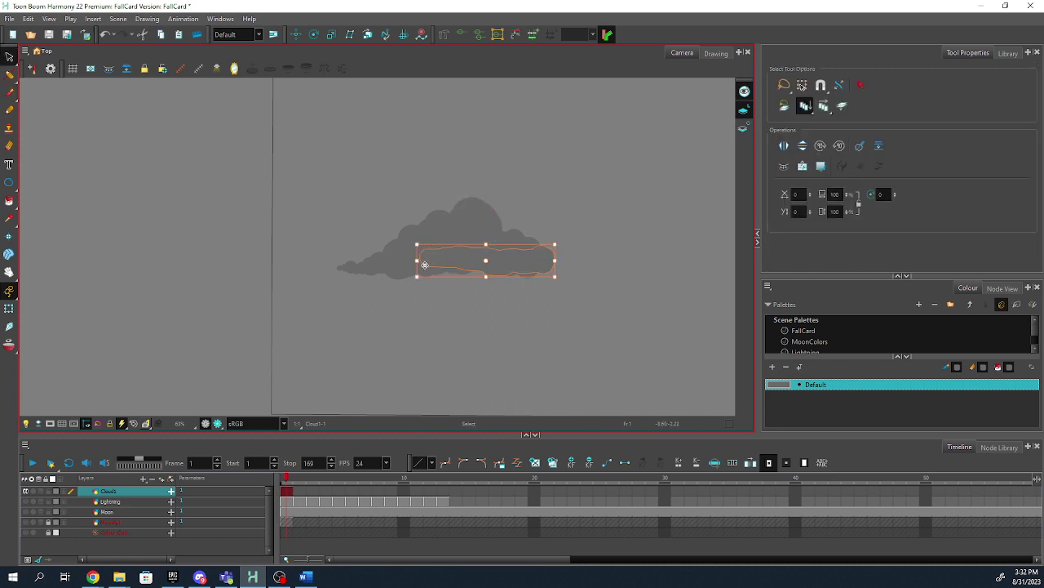
{"action": "left_click", "coordinate": [457, 222]}
{"action": "mouse_move", "coordinate": [477, 138]}
{"action": "left_mouse_down"}
{"action": "mouse_move", "coordinate": [663, 322]}
{"action": "mouse_move", "coordinate": [494, 167]}
{"action": "left_mouse_up"}
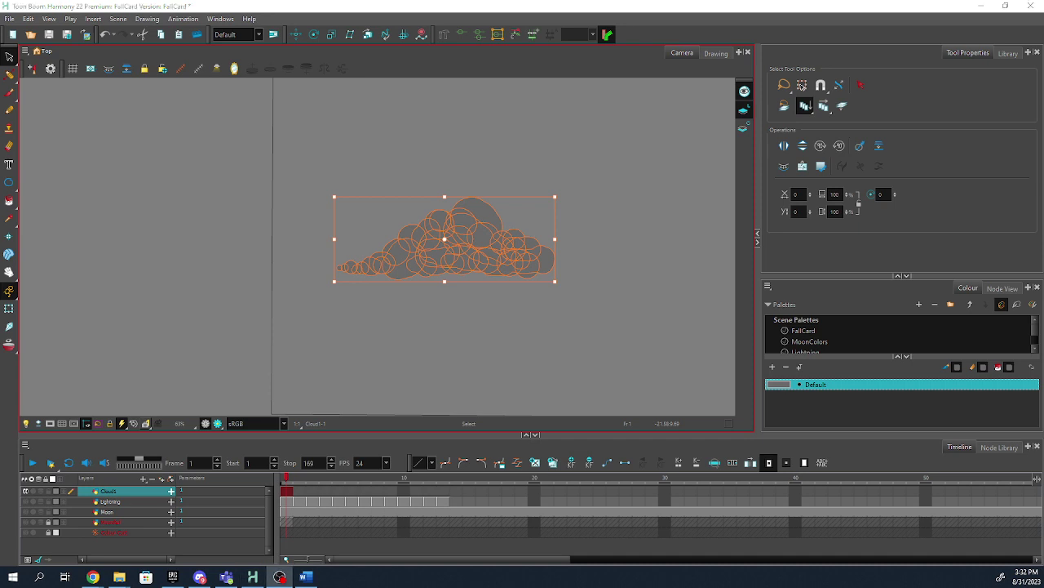
- Set the cloud's Default swatch to a light grey, RGB 217
{"action": "double_click", "coordinate": [782, 386]}
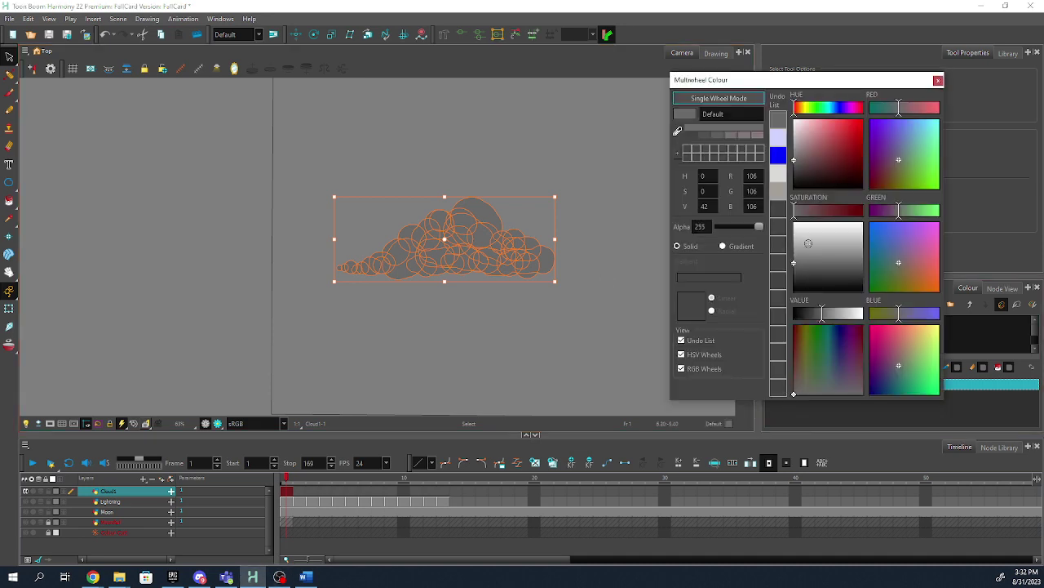
{"action": "left_click_drag", "start_coordinate": [808, 243], "coordinate": [820, 233]}
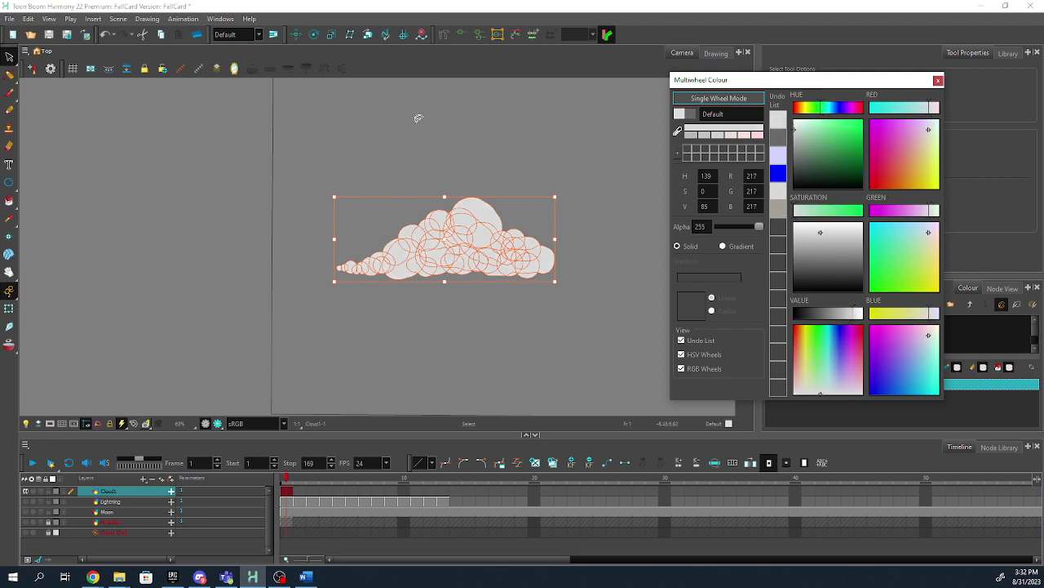
{"action": "left_click", "coordinate": [938, 80]}
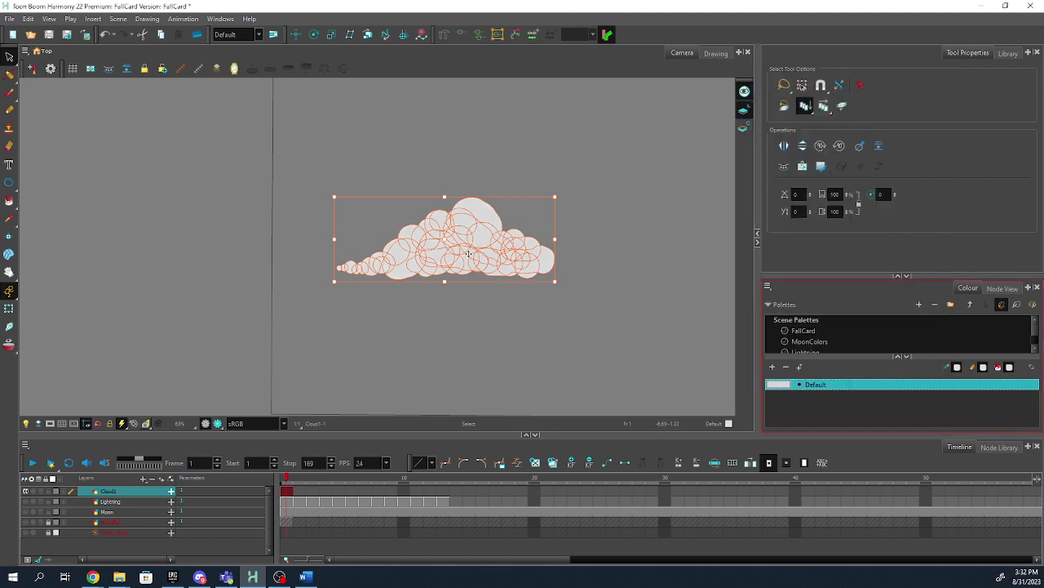
- Flatten the cloud's selected brush strokes into a single shape and deselect it
{"action": "left_click", "coordinate": [148, 20]}
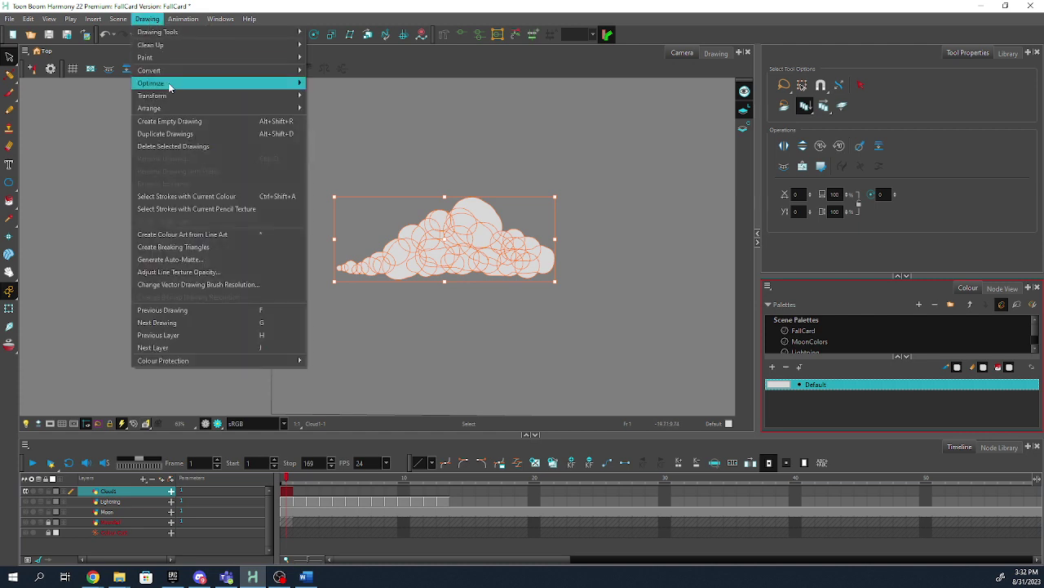
{"action": "mouse_move", "coordinate": [172, 87]}
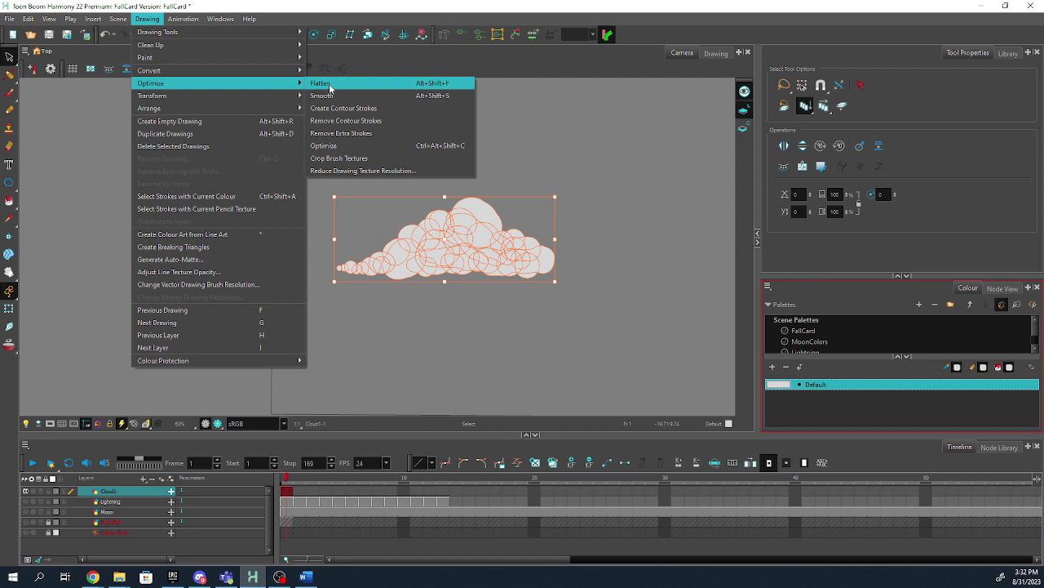
{"action": "left_click", "coordinate": [330, 87]}
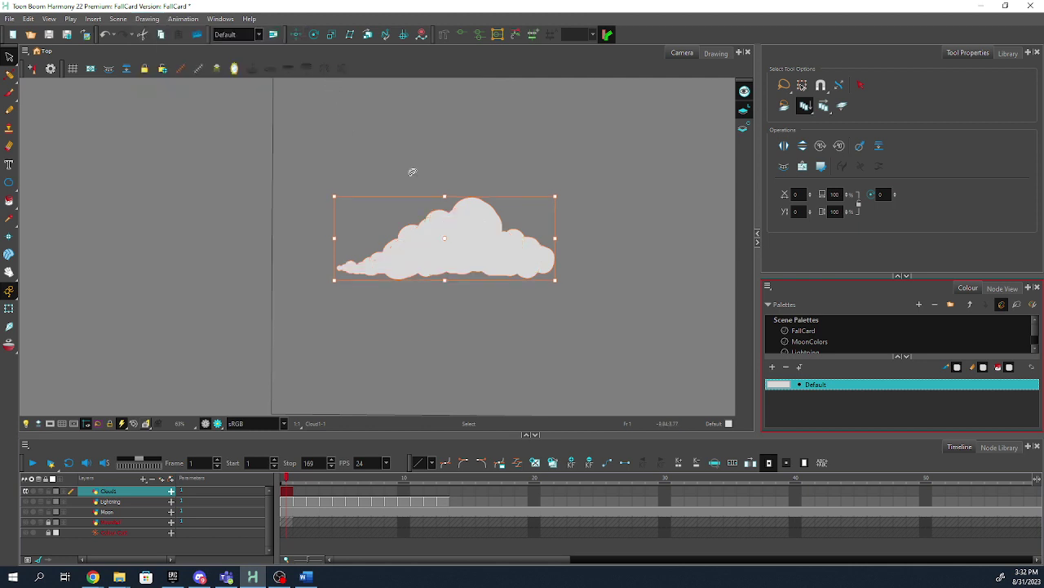
{"action": "left_click", "coordinate": [603, 245]}
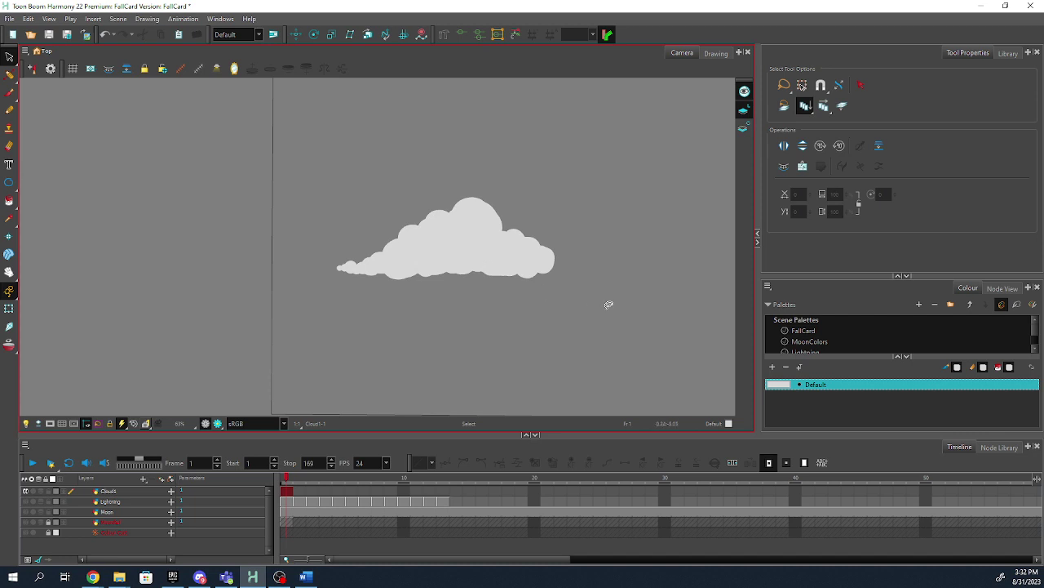
- Show the Moon layer briefly to compare the cloud against it, and hide it again
{"action": "left_click", "coordinate": [22, 517]}
{"action": "left_click", "coordinate": [25, 512]}
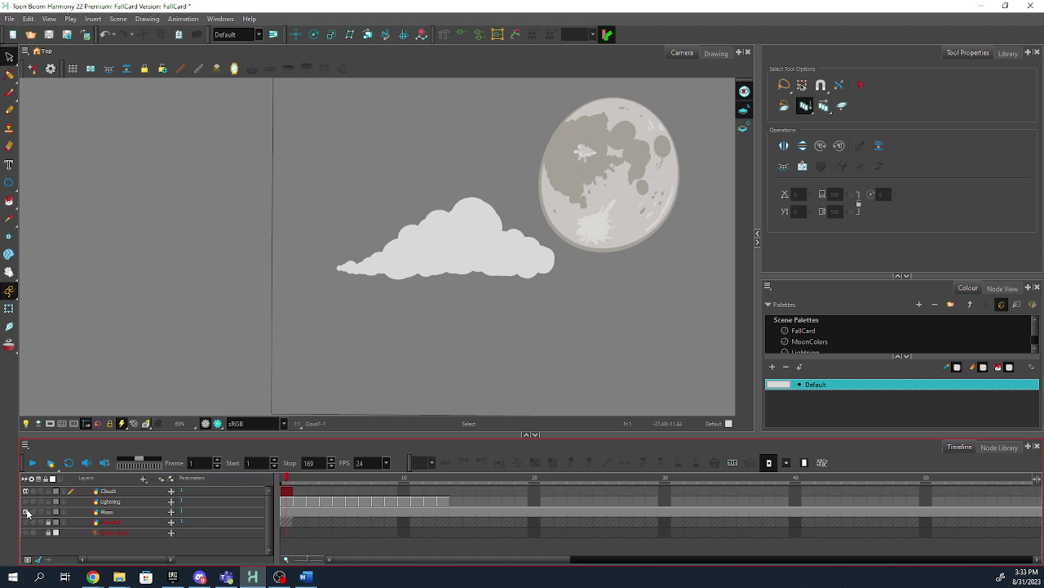
{"action": "left_click", "coordinate": [25, 511]}
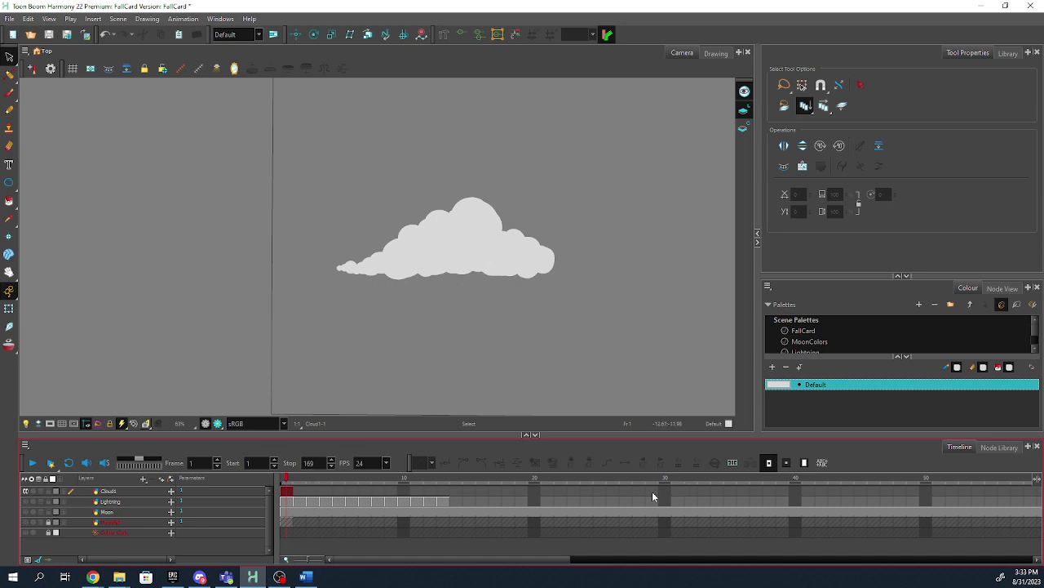
- Paint a second cloud variation at frame 3 of Cloud1 from overlapping round brush dabs, using onion skin of the first cloud as a guide
{"action": "left_click", "coordinate": [316, 492]}
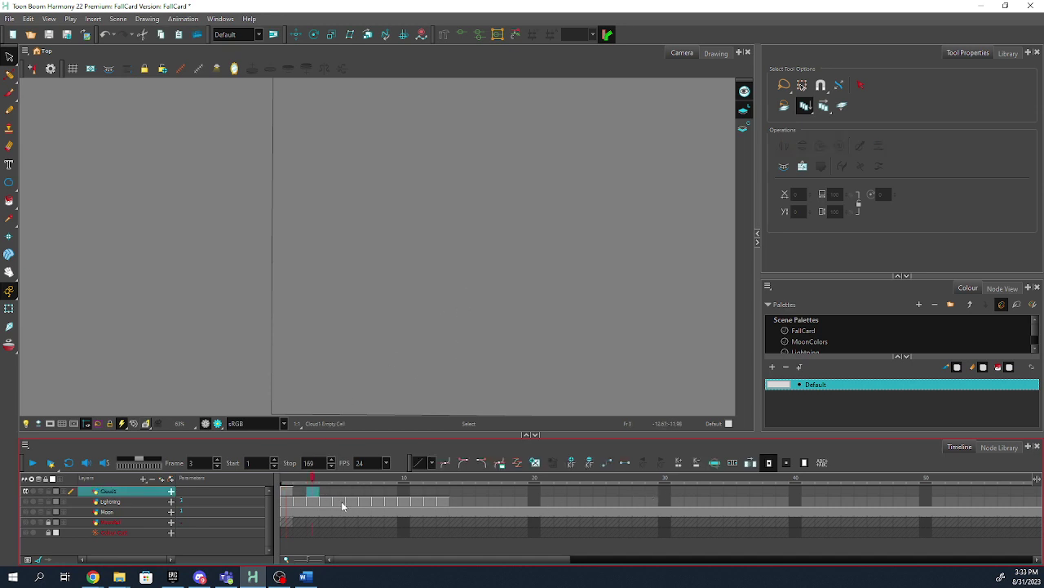
{"action": "left_click", "coordinate": [43, 491]}
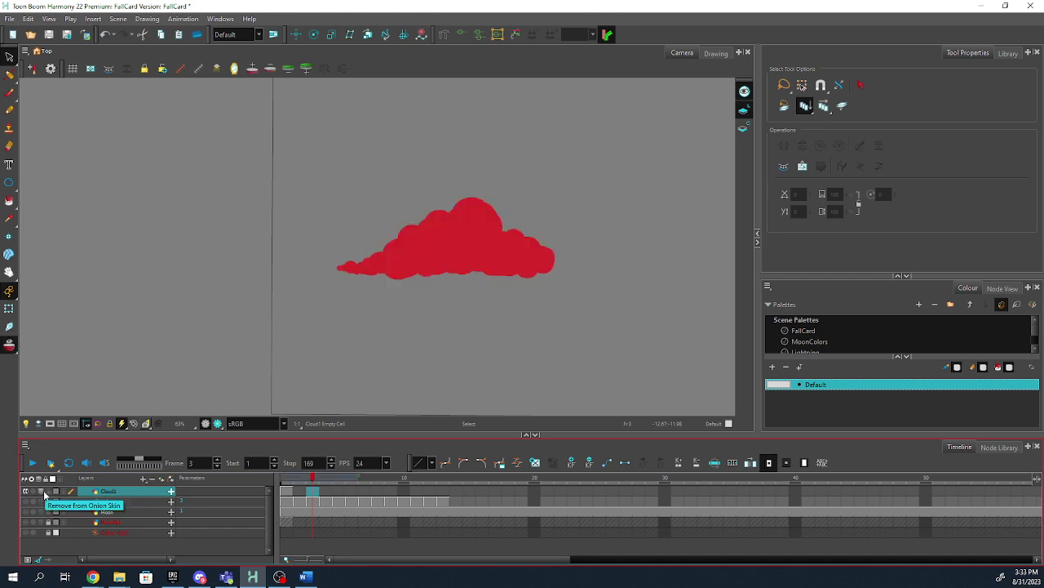
{"action": "left_click", "coordinate": [9, 93]}
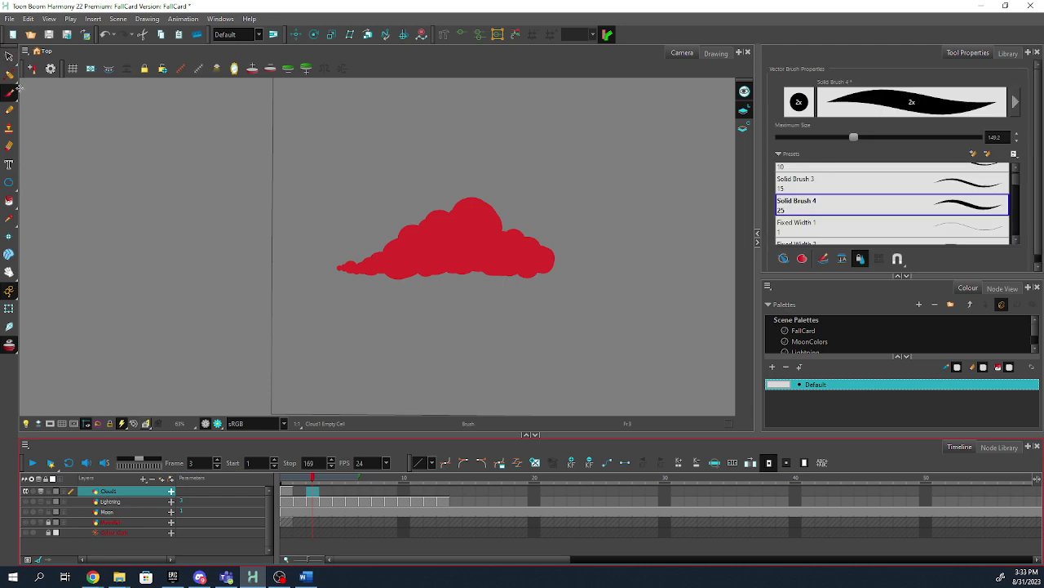
{"action": "mouse_move", "coordinate": [384, 253]}
{"action": "left_mouse_down"}
{"action": "mouse_move", "coordinate": [411, 241]}
{"action": "mouse_move", "coordinate": [401, 265]}
{"action": "mouse_move", "coordinate": [334, 266]}
{"action": "left_mouse_up"}
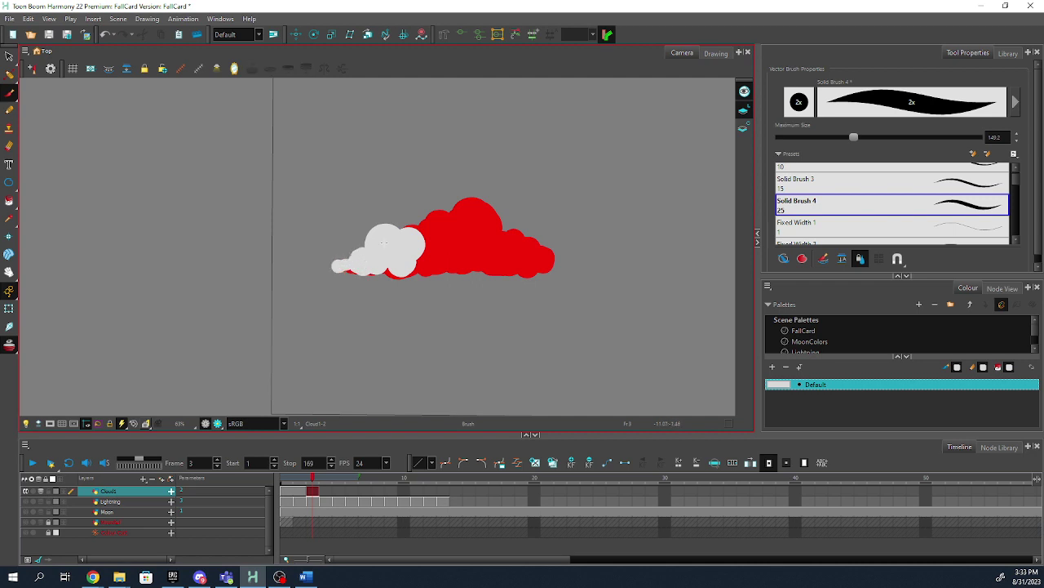
{"action": "mouse_move", "coordinate": [412, 258]}
{"action": "left_mouse_down"}
{"action": "mouse_move", "coordinate": [432, 258]}
{"action": "mouse_move", "coordinate": [417, 228]}
{"action": "mouse_move", "coordinate": [433, 225]}
{"action": "mouse_move", "coordinate": [436, 253]}
{"action": "mouse_move", "coordinate": [448, 231]}
{"action": "mouse_move", "coordinate": [453, 261]}
{"action": "mouse_move", "coordinate": [454, 223]}
{"action": "mouse_move", "coordinate": [463, 266]}
{"action": "mouse_move", "coordinate": [488, 256]}
{"action": "mouse_move", "coordinate": [479, 214]}
{"action": "mouse_move", "coordinate": [497, 258]}
{"action": "mouse_move", "coordinate": [553, 264]}
{"action": "mouse_move", "coordinate": [522, 266]}
{"action": "mouse_move", "coordinate": [493, 234]}
{"action": "mouse_move", "coordinate": [540, 255]}
{"action": "mouse_move", "coordinate": [516, 238]}
{"action": "left_mouse_up"}
{"action": "mouse_move", "coordinate": [443, 216]}
{"action": "left_mouse_down"}
{"action": "mouse_move", "coordinate": [418, 203]}
{"action": "mouse_move", "coordinate": [429, 231]}
{"action": "left_mouse_up"}
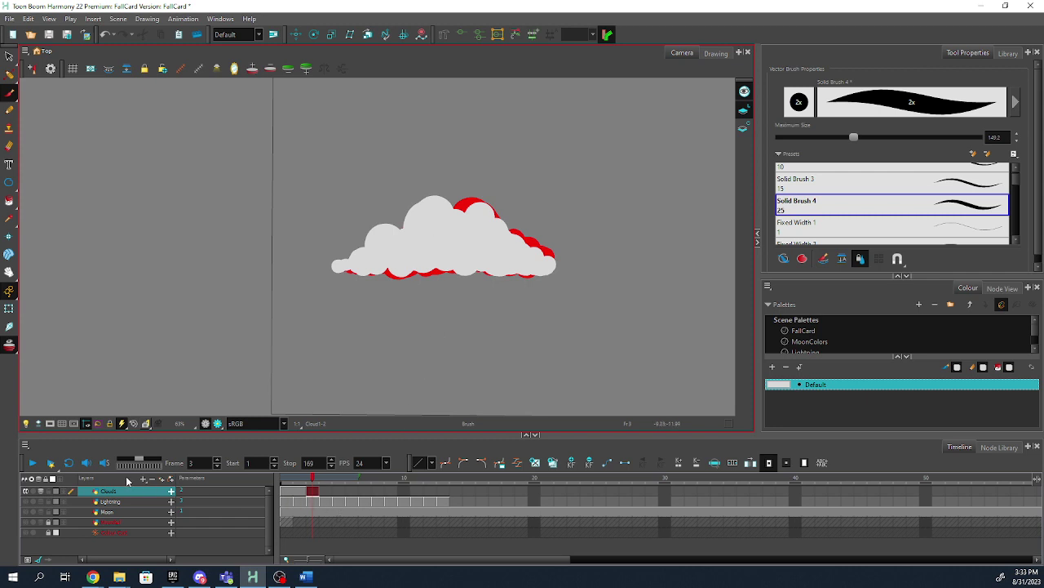
{"action": "left_click", "coordinate": [43, 492]}
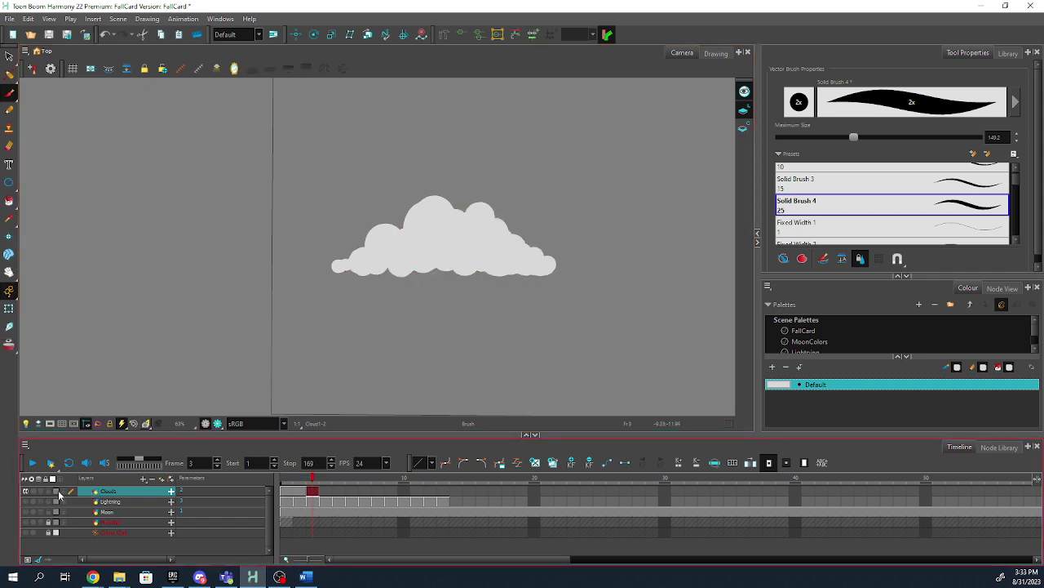
{"action": "mouse_move", "coordinate": [311, 480]}
{"action": "left_mouse_down"}
{"action": "mouse_move", "coordinate": [300, 481]}
{"action": "mouse_move", "coordinate": [310, 482]}
{"action": "left_mouse_up"}
{"action": "left_click", "coordinate": [312, 491]}
{"action": "mouse_move", "coordinate": [474, 153]}
{"action": "left_mouse_down"}
{"action": "mouse_move", "coordinate": [430, 152]}
{"action": "mouse_move", "coordinate": [357, 175]}
{"action": "left_mouse_up"}
{"action": "key", "text": "ctrl+z"}
- Select all strokes of the second cloud at frame 3 and flatten them into one shape
{"action": "left_click", "coordinate": [9, 56]}
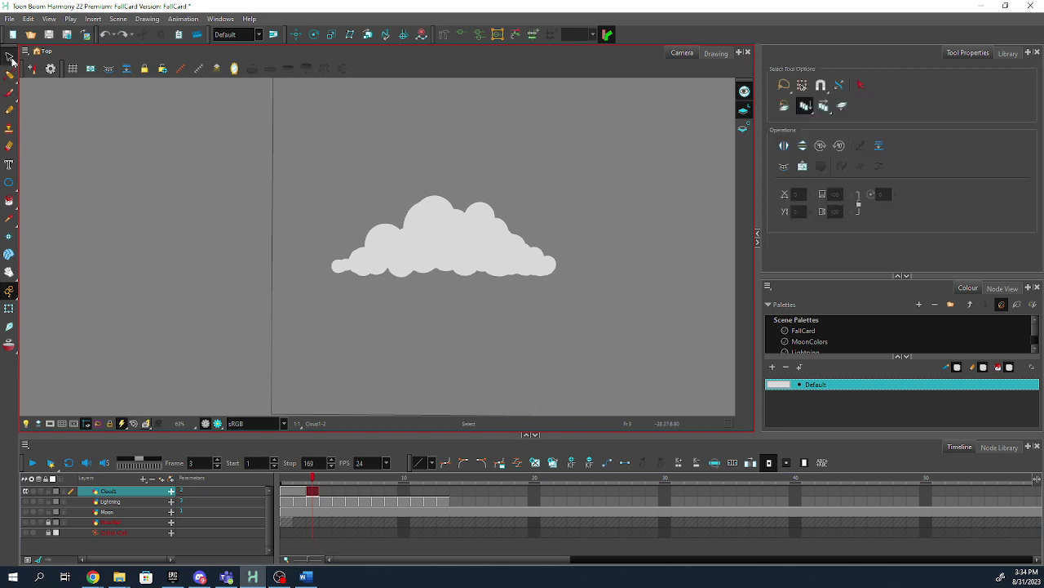
{"action": "mouse_move", "coordinate": [450, 154]}
{"action": "left_mouse_down"}
{"action": "mouse_move", "coordinate": [604, 217]}
{"action": "mouse_move", "coordinate": [489, 156]}
{"action": "left_mouse_up"}
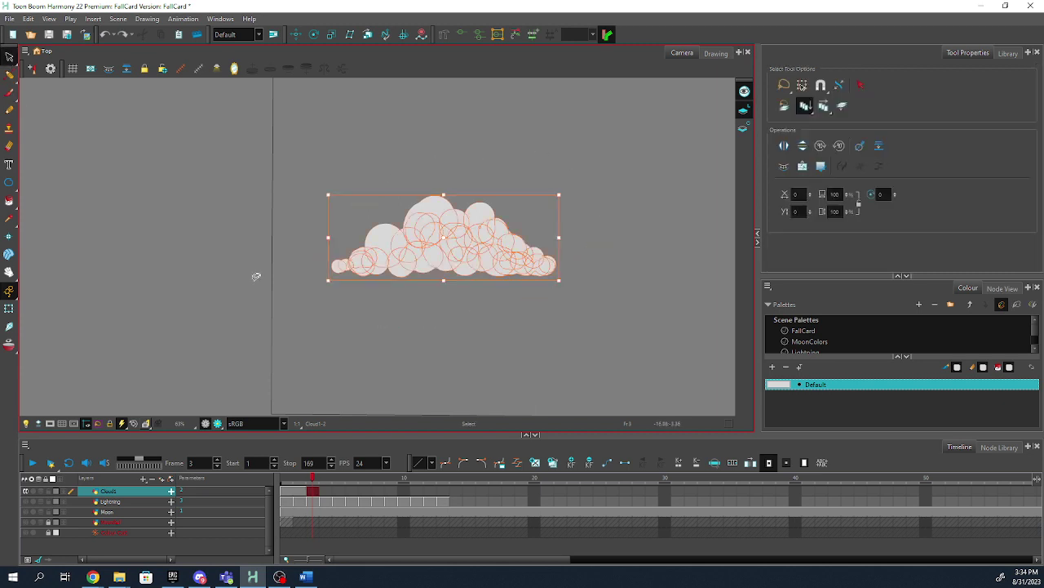
{"action": "left_click", "coordinate": [148, 20]}
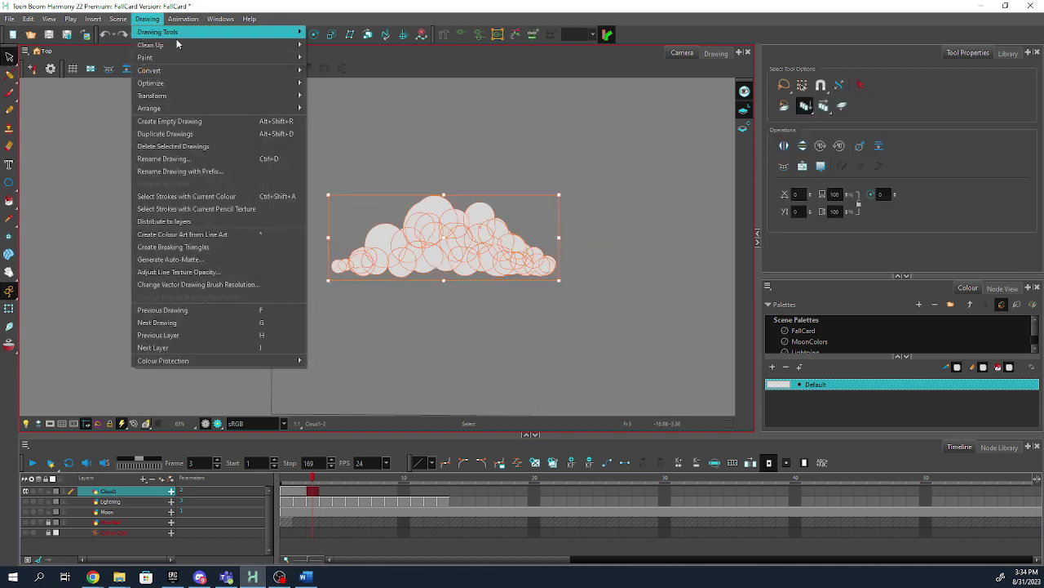
{"action": "mouse_move", "coordinate": [187, 84]}
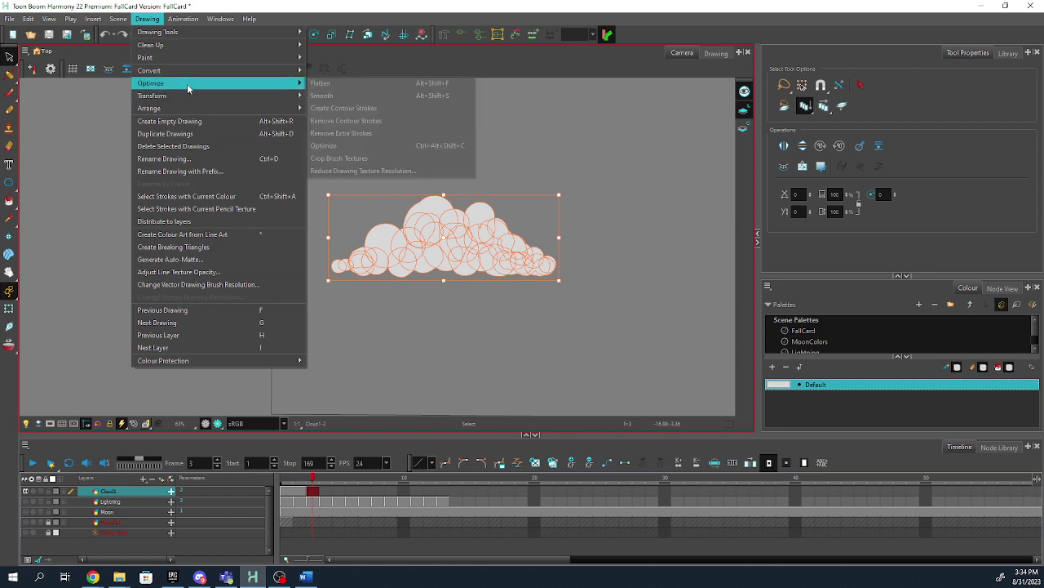
{"action": "left_click", "coordinate": [357, 85]}
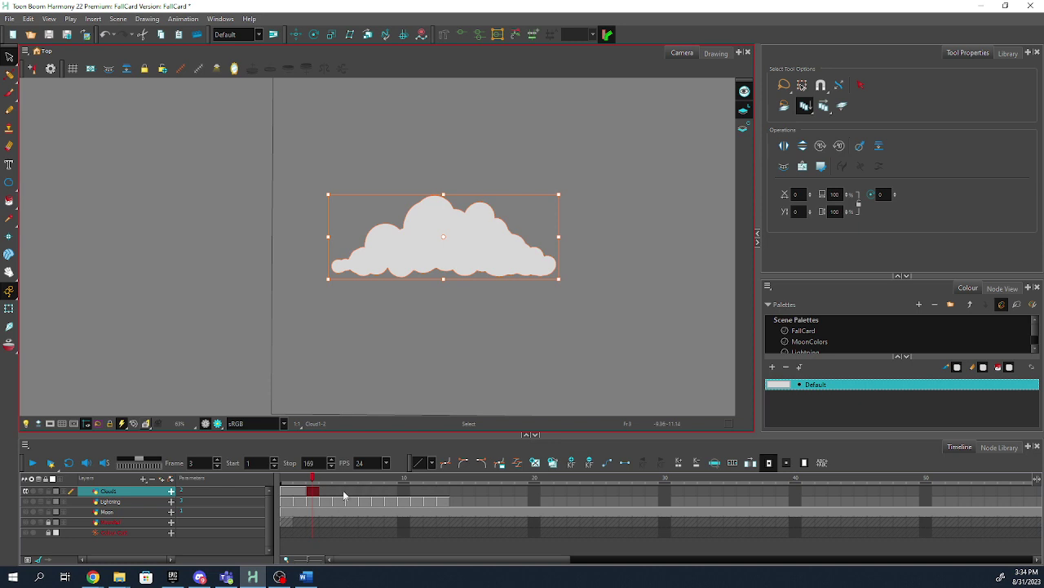
- With Cloud1's onion skin on, move the second cloud drawing to frame 11 and extend the first drawing's exposure through frame 10
{"action": "left_click", "coordinate": [309, 481]}
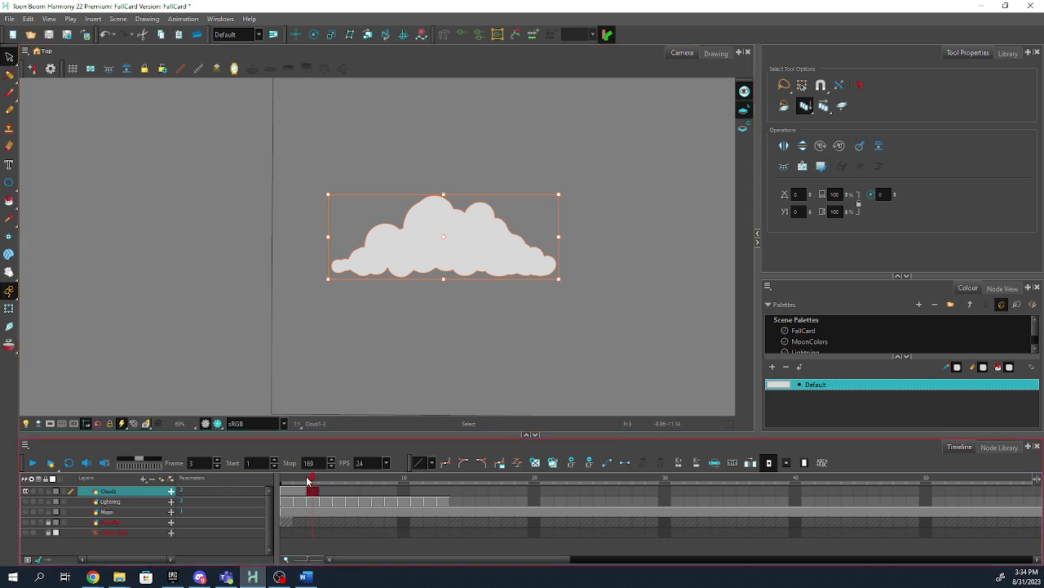
{"action": "left_click_drag", "start_coordinate": [308, 481], "coordinate": [301, 481]}
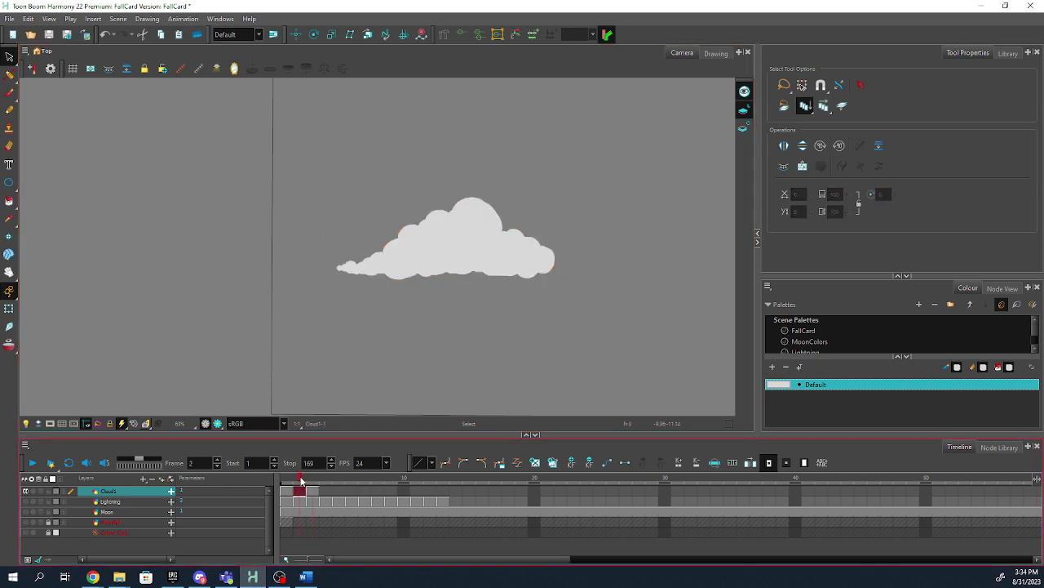
{"action": "left_click", "coordinate": [41, 489]}
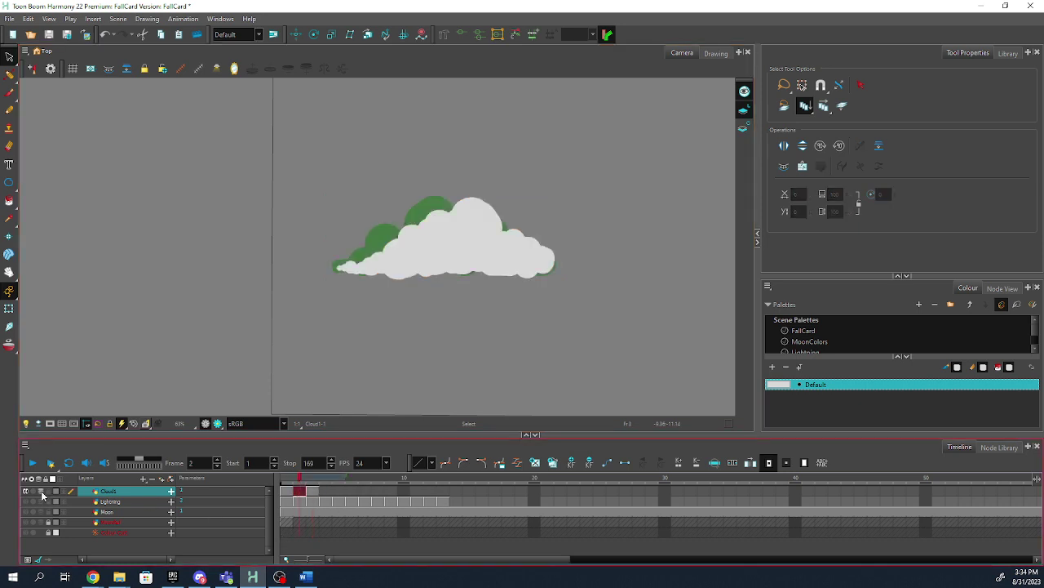
{"action": "left_click", "coordinate": [312, 492]}
{"action": "left_click_drag", "start_coordinate": [312, 492], "coordinate": [417, 492]}
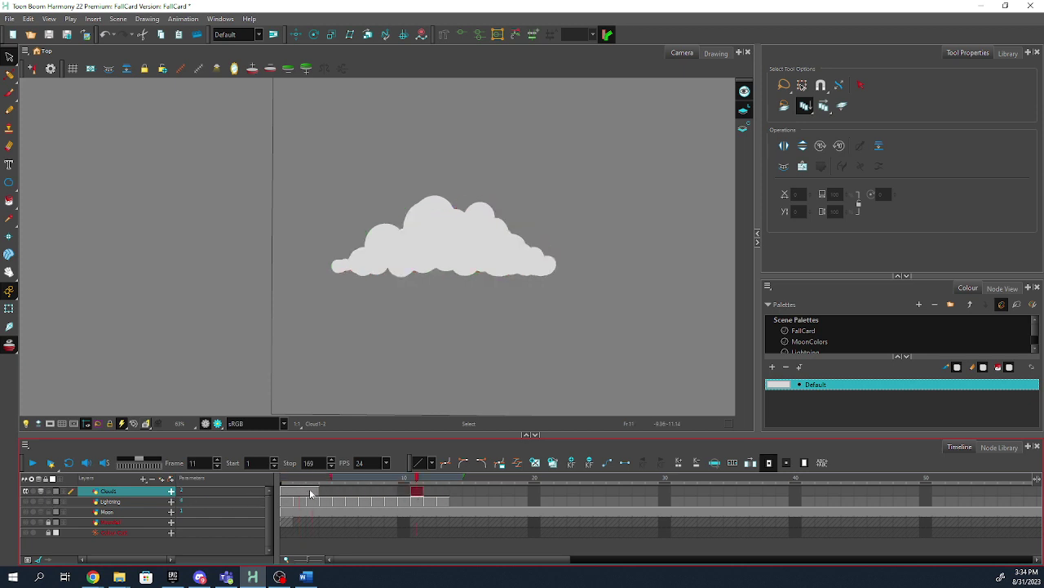
{"action": "left_click", "coordinate": [401, 492]}
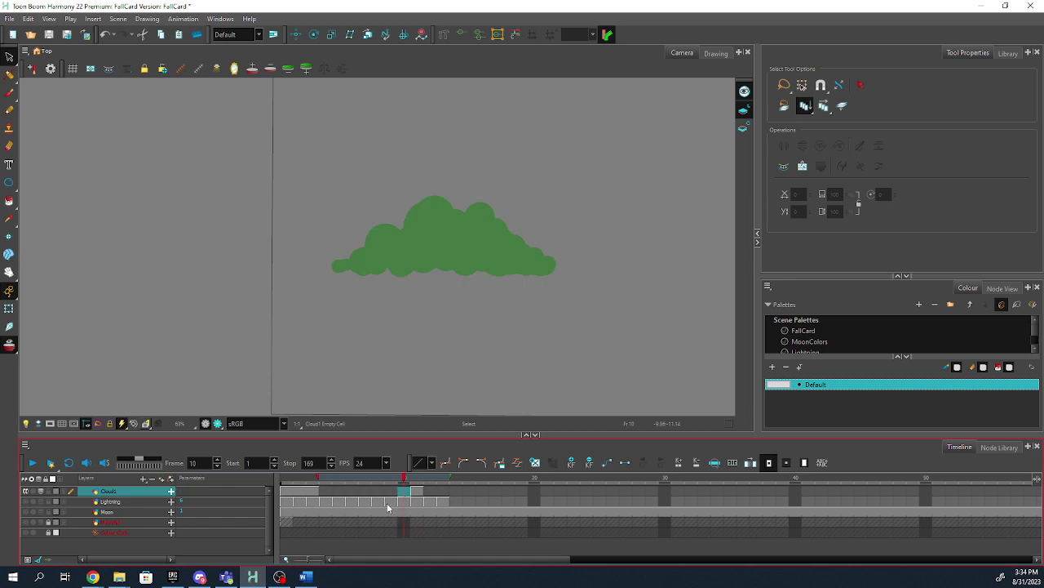
{"action": "key", "text": "ctrl+v"}
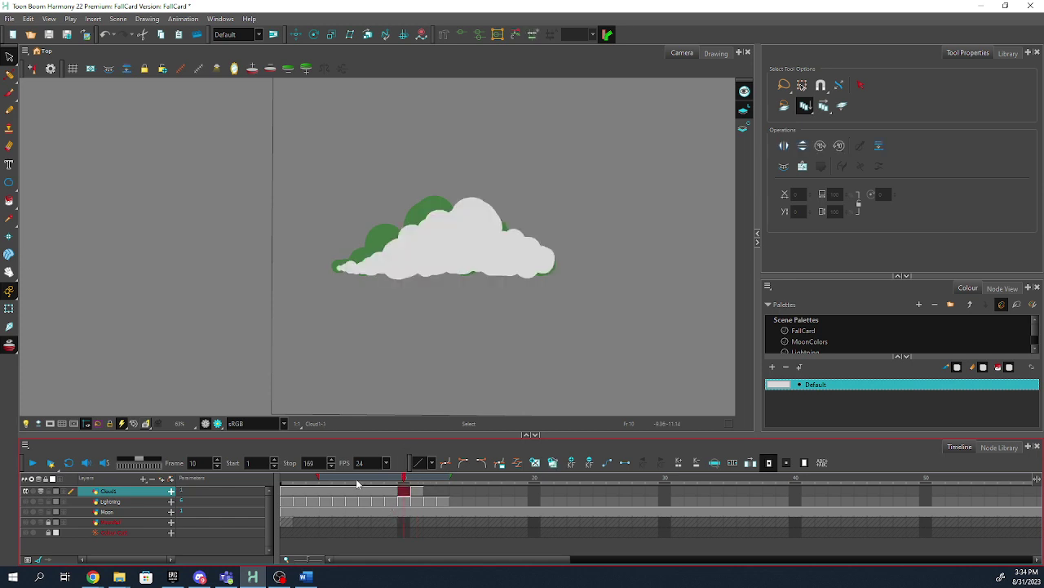
{"action": "left_click", "coordinate": [354, 490]}
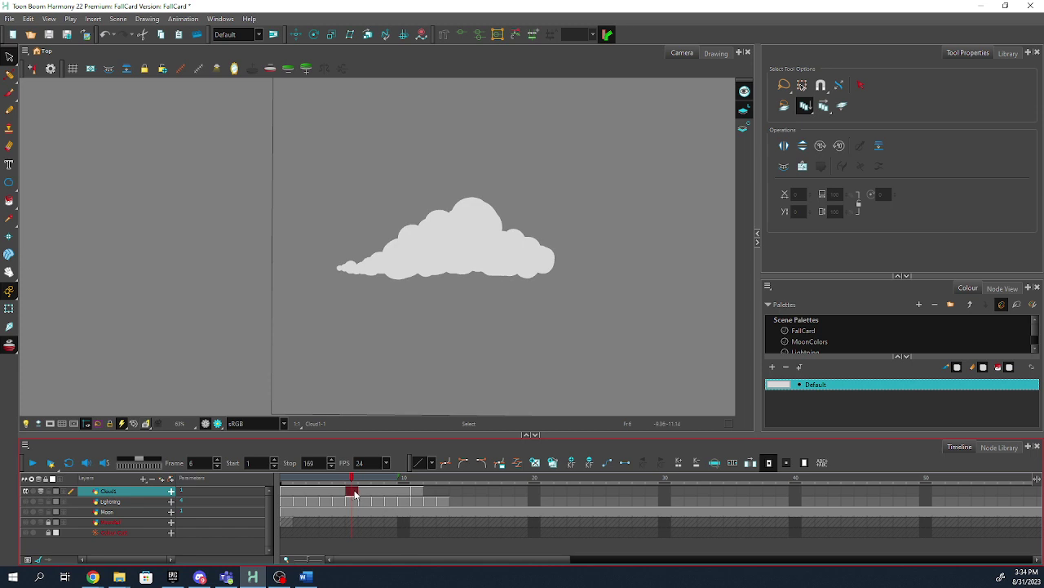
{"action": "left_click", "coordinate": [553, 463]}
{"action": "key", "text": "ctrl+z"}
- Extend Cloud1's onion skin range forward to include the second cloud drawing, and step through the frames up to frame 12
{"action": "mouse_move", "coordinate": [399, 478]}
{"action": "left_mouse_down"}
{"action": "mouse_move", "coordinate": [366, 476]}
{"action": "mouse_move", "coordinate": [423, 478]}
{"action": "left_mouse_up"}
{"action": "key", "text": "period"}
{"action": "key", "text": "period"}
{"action": "key", "text": "period"}
{"action": "key", "text": "period"}
{"action": "key", "text": "period"}
{"action": "key", "text": "period"}
{"action": "key", "text": "period"}
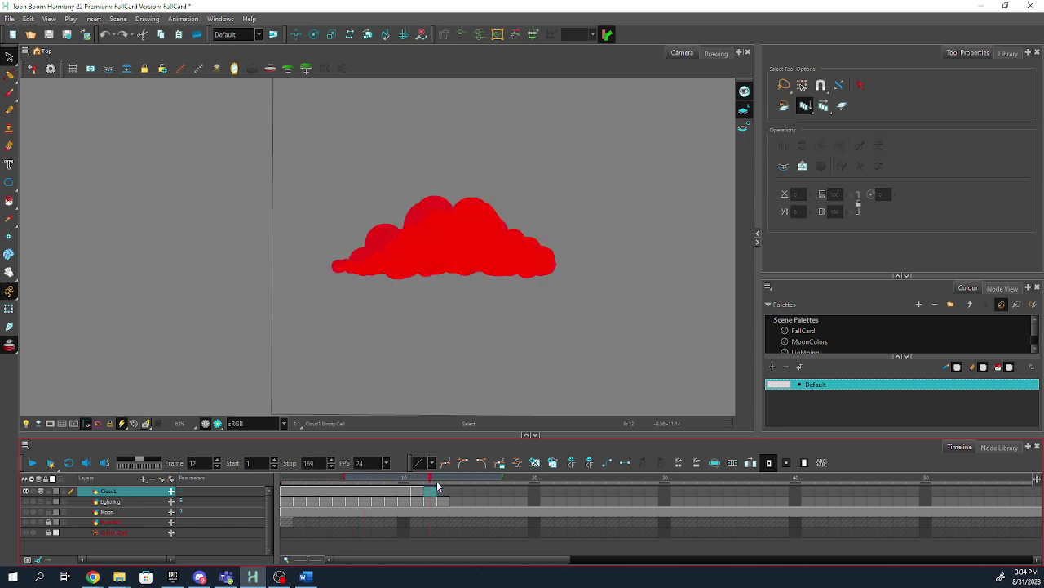
- Try to create an empty in-between drawing at frame 6 of Cloud1
{"action": "mouse_move", "coordinate": [356, 479]}
{"action": "left_mouse_down"}
{"action": "mouse_move", "coordinate": [440, 484]}
{"action": "mouse_move", "coordinate": [338, 485]}
{"action": "mouse_move", "coordinate": [352, 498]}
{"action": "left_mouse_up"}
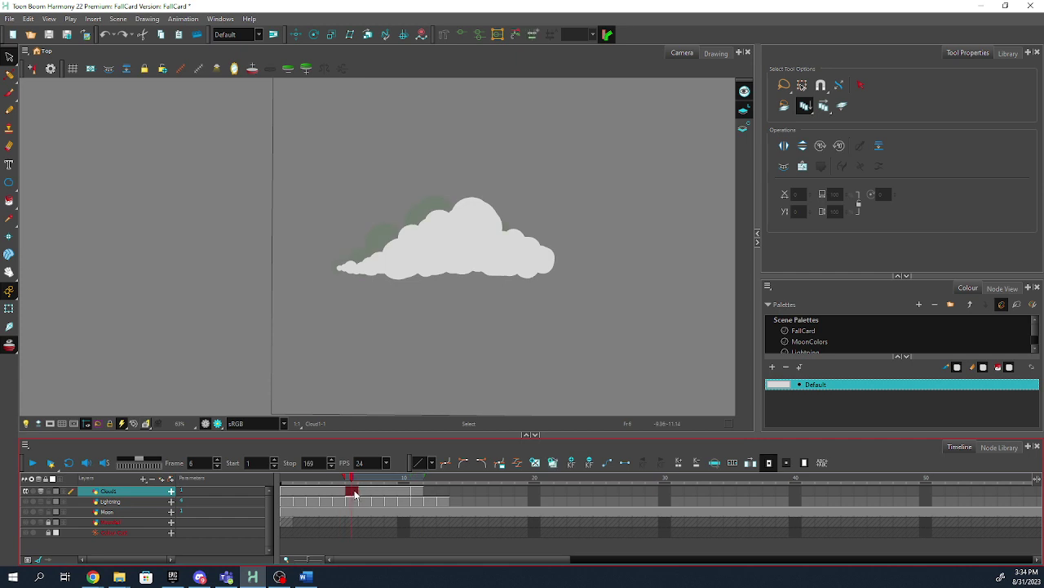
{"action": "left_click", "coordinate": [536, 463]}
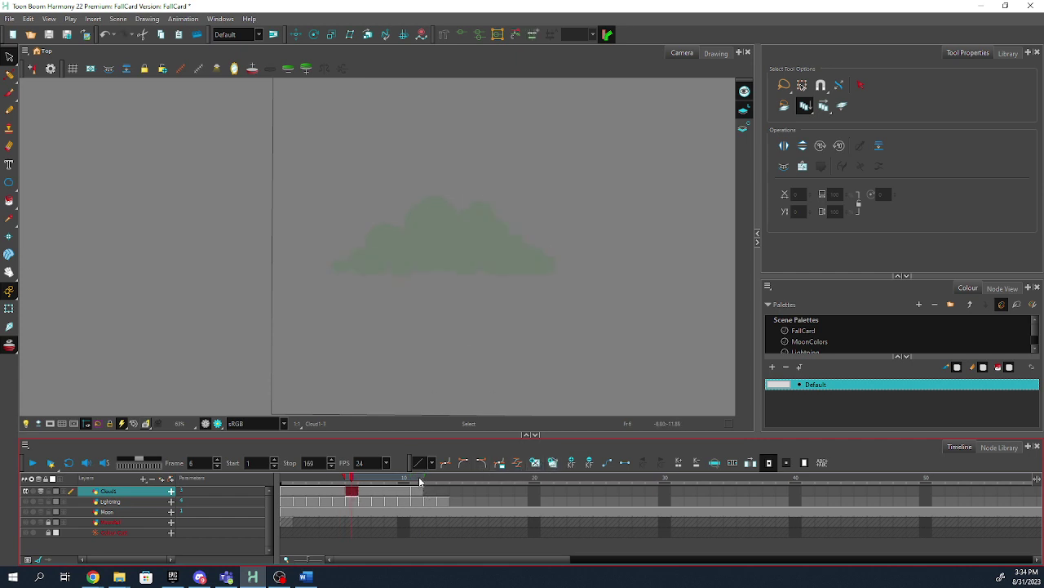
{"action": "left_click_drag", "start_coordinate": [343, 477], "coordinate": [337, 476]}
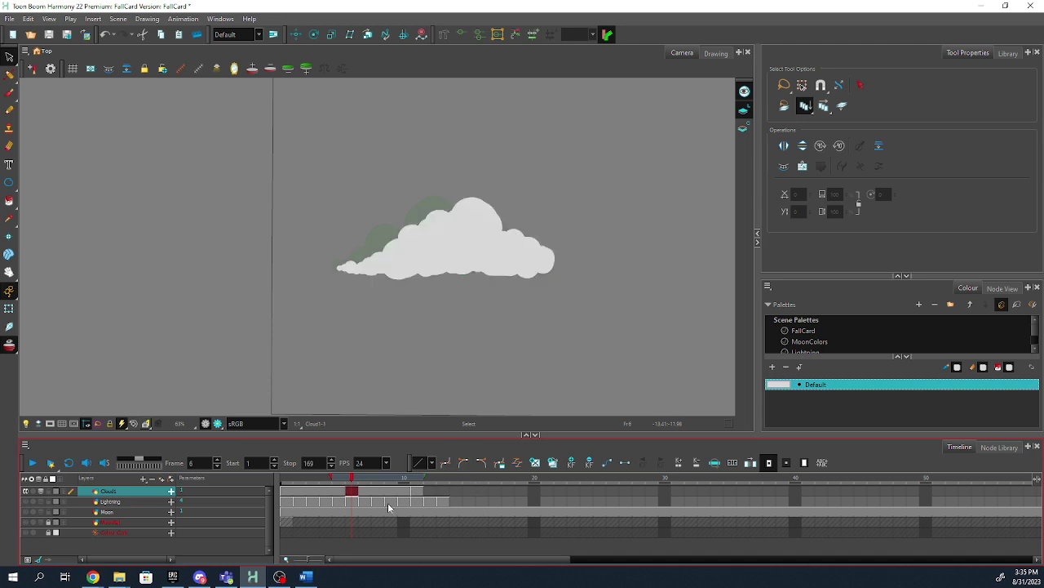
- Check the Cloud1 frames around the second cloud drawing and turn off the layer's onion skin
{"action": "left_click", "coordinate": [453, 489]}
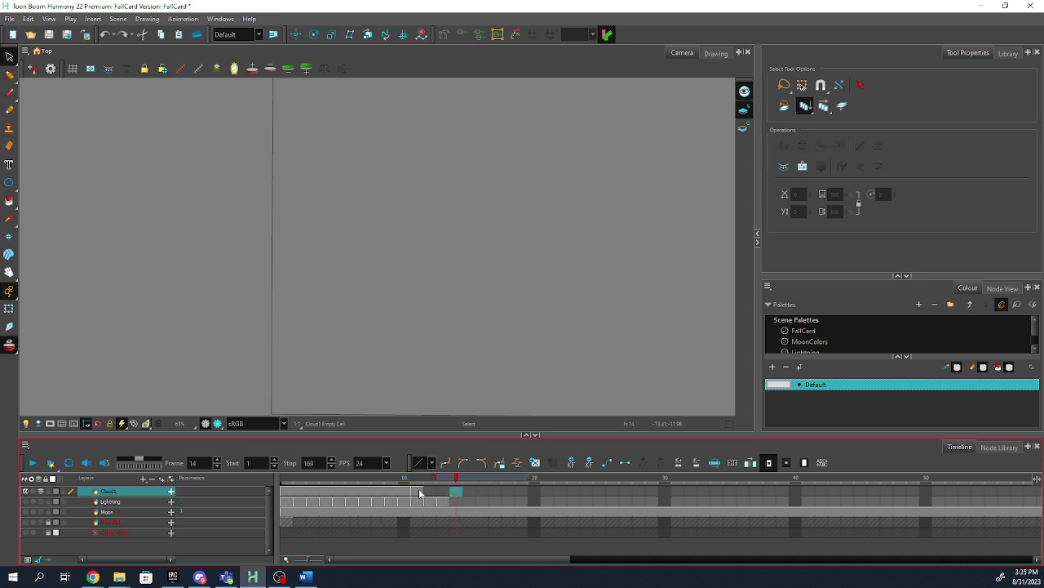
{"action": "left_click", "coordinate": [419, 490]}
{"action": "left_click", "coordinate": [389, 481]}
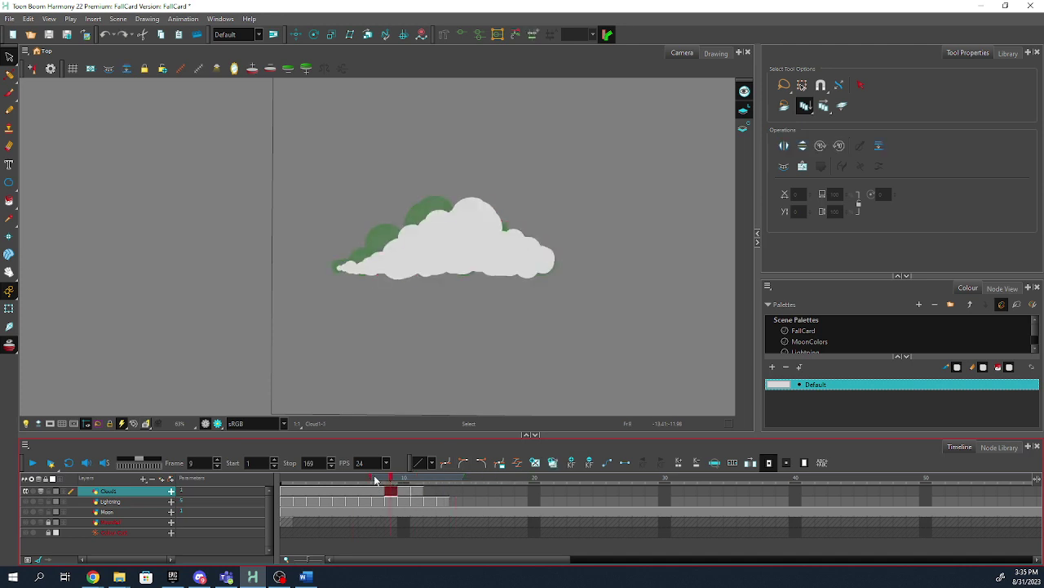
{"action": "left_click_drag", "start_coordinate": [390, 483], "coordinate": [430, 482]}
{"action": "left_click", "coordinate": [41, 493]}
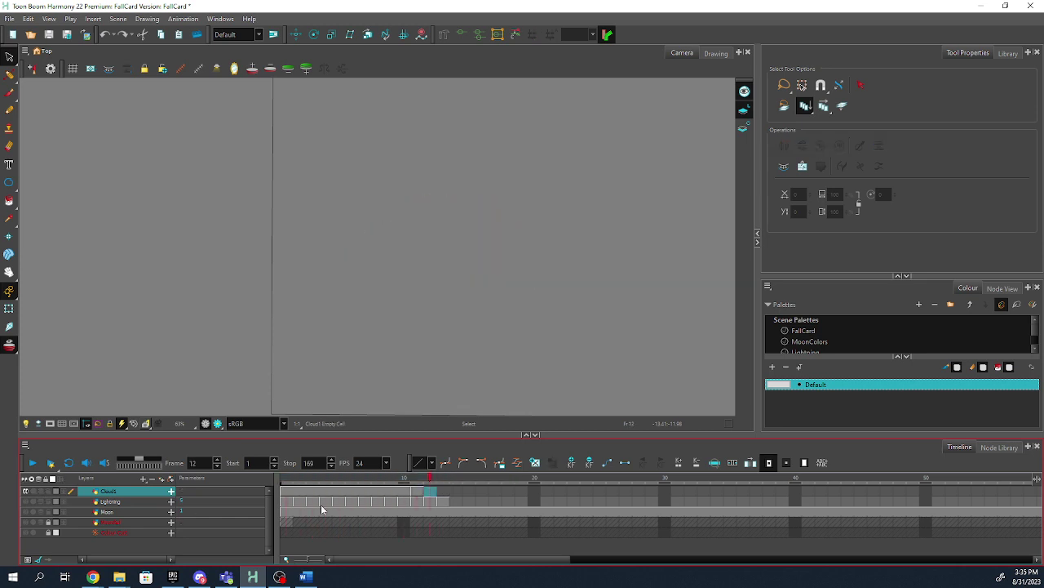
- Move the second cloud drawing from frame 11 to frame 40 and extend the first drawing's exposure through frame 39
{"action": "left_click_drag", "start_coordinate": [429, 481], "coordinate": [407, 485]}
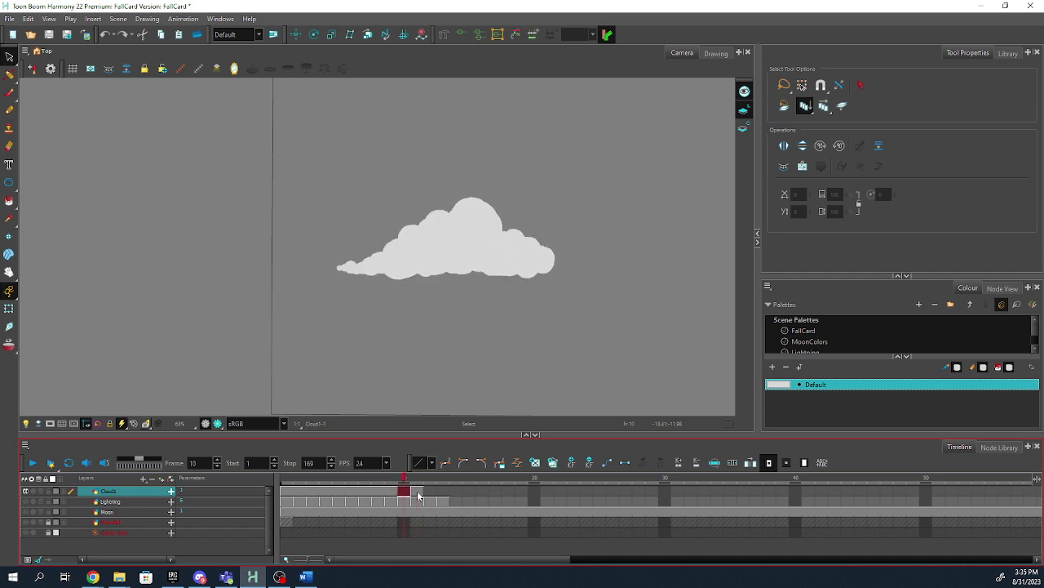
{"action": "left_click", "coordinate": [418, 493]}
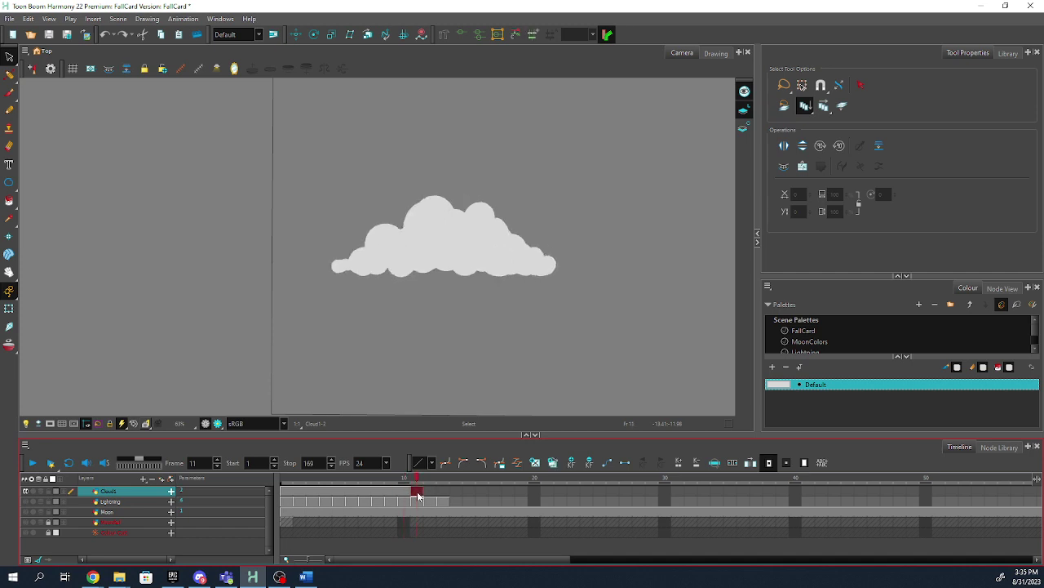
{"action": "left_click_drag", "start_coordinate": [419, 495], "coordinate": [525, 493]}
{"action": "left_click_drag", "start_coordinate": [792, 498], "coordinate": [788, 494]}
{"action": "left_click", "coordinate": [785, 491]}
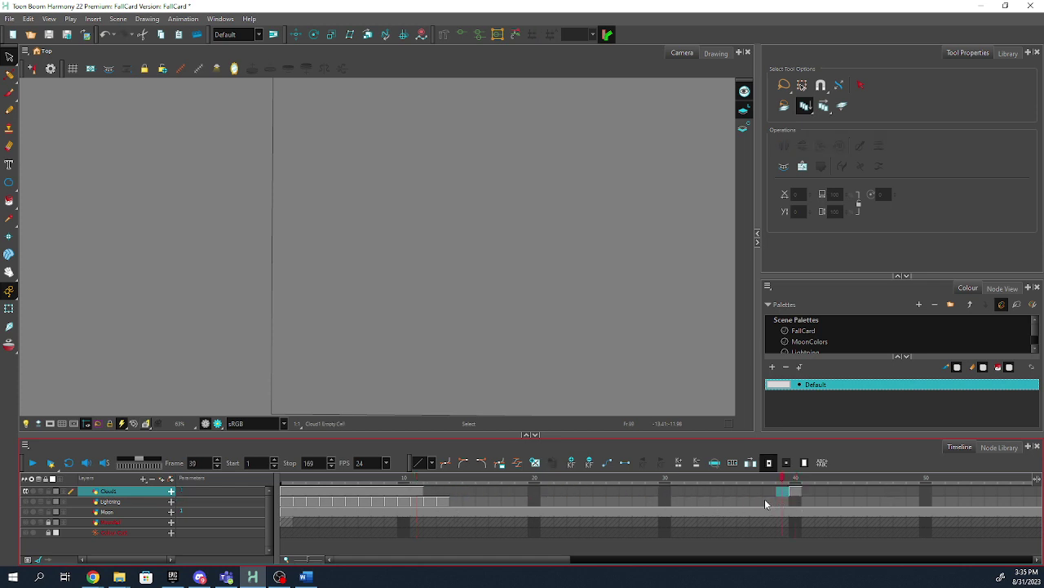
{"action": "key", "text": "F5"}
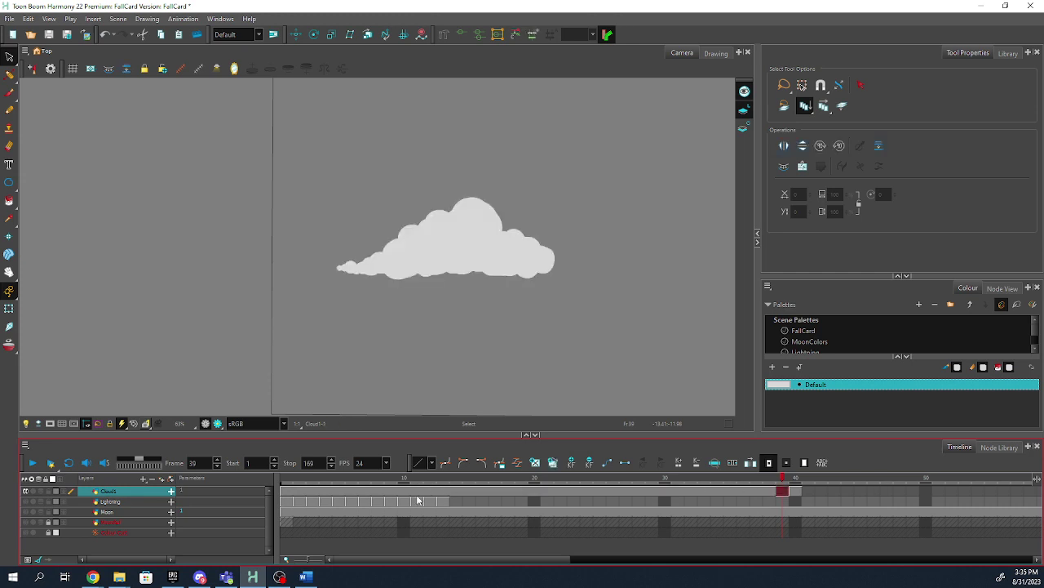
- Create a morph between the two cloud drawings across frames 1 to 40 of Cloud1, and scrub through the frames to check it
{"action": "left_click", "coordinate": [287, 494]}
{"action": "left_click", "coordinate": [794, 490], "text": "shift"}
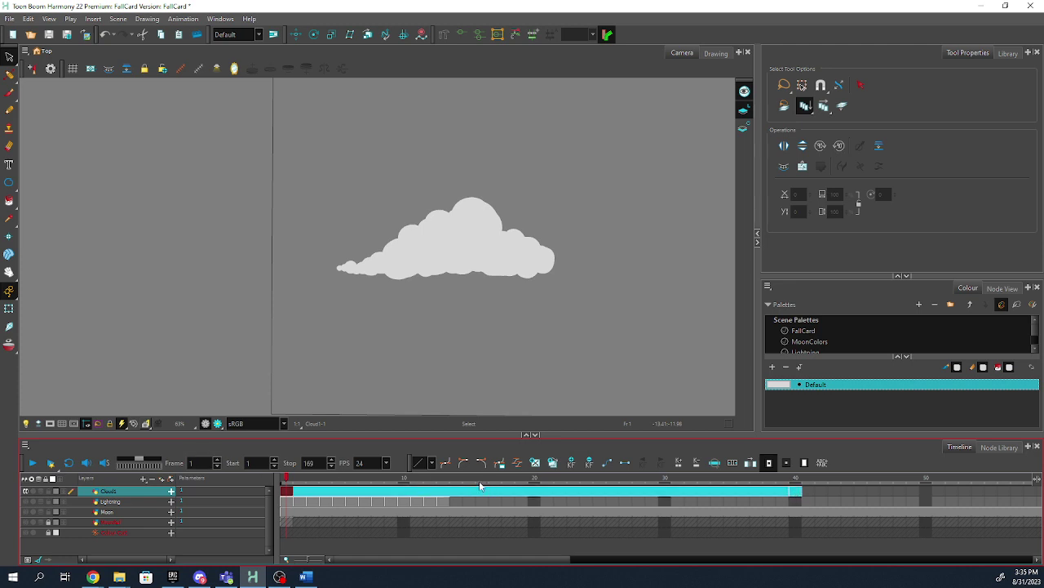
{"action": "left_click", "coordinate": [453, 480]}
{"action": "mouse_move", "coordinate": [293, 479]}
{"action": "left_mouse_down"}
{"action": "mouse_move", "coordinate": [744, 481]}
{"action": "mouse_move", "coordinate": [797, 492]}
{"action": "left_mouse_up"}
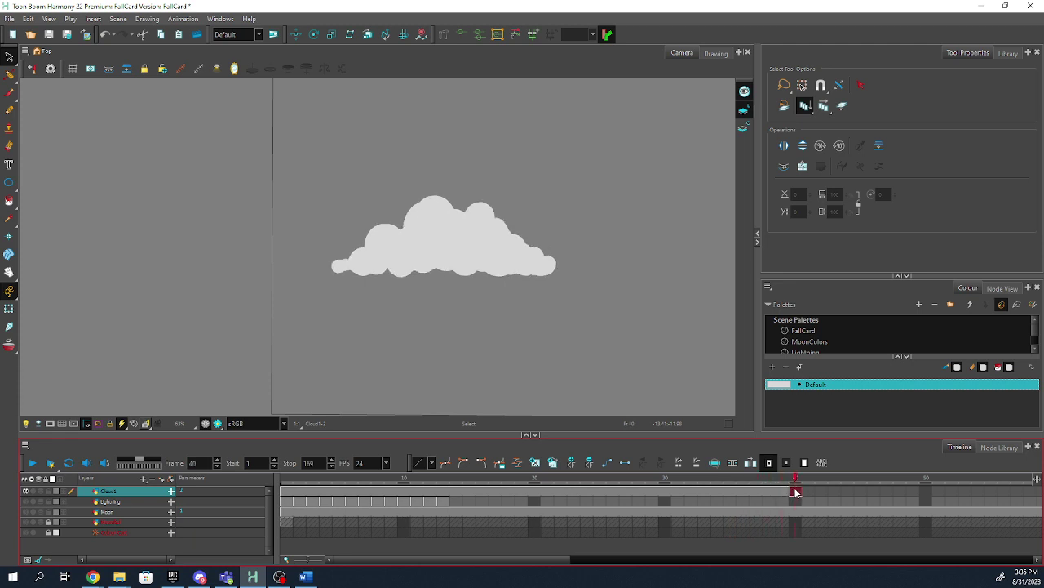
{"action": "left_click", "coordinate": [287, 491]}
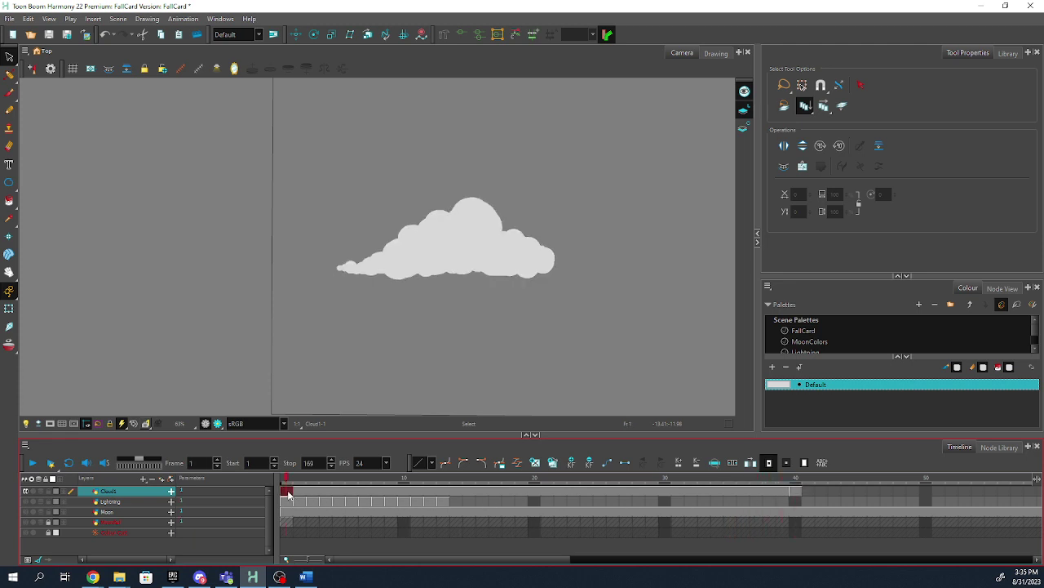
{"action": "left_click", "coordinate": [796, 490], "text": "shift"}
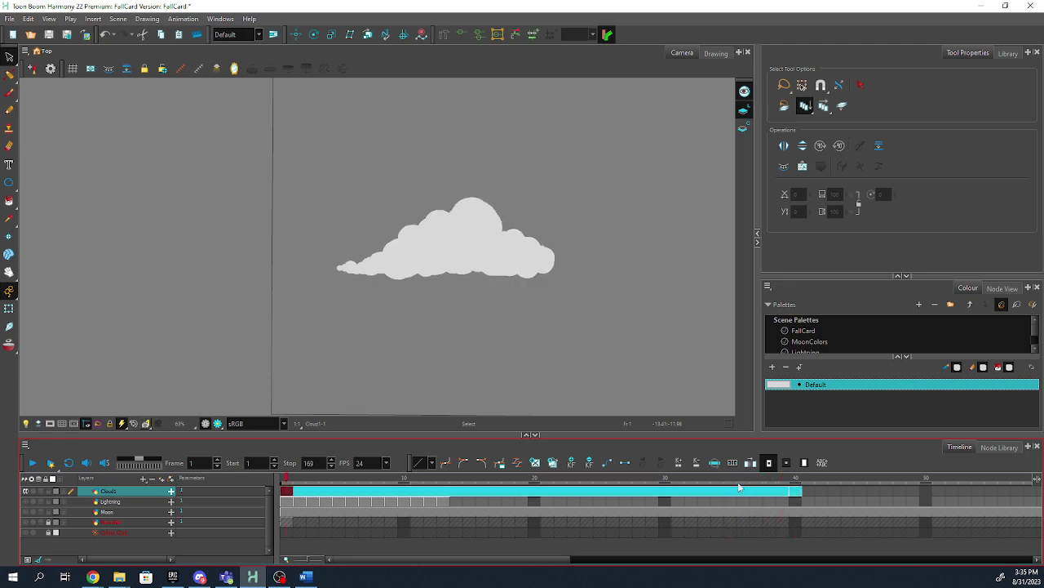
{"action": "left_click", "coordinate": [181, 19]}
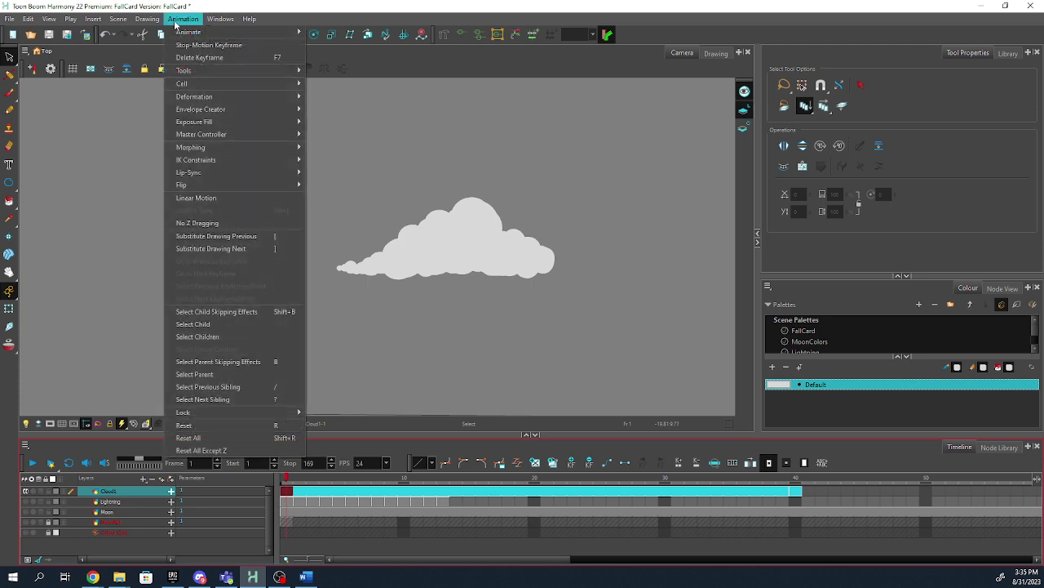
{"action": "mouse_move", "coordinate": [233, 150]}
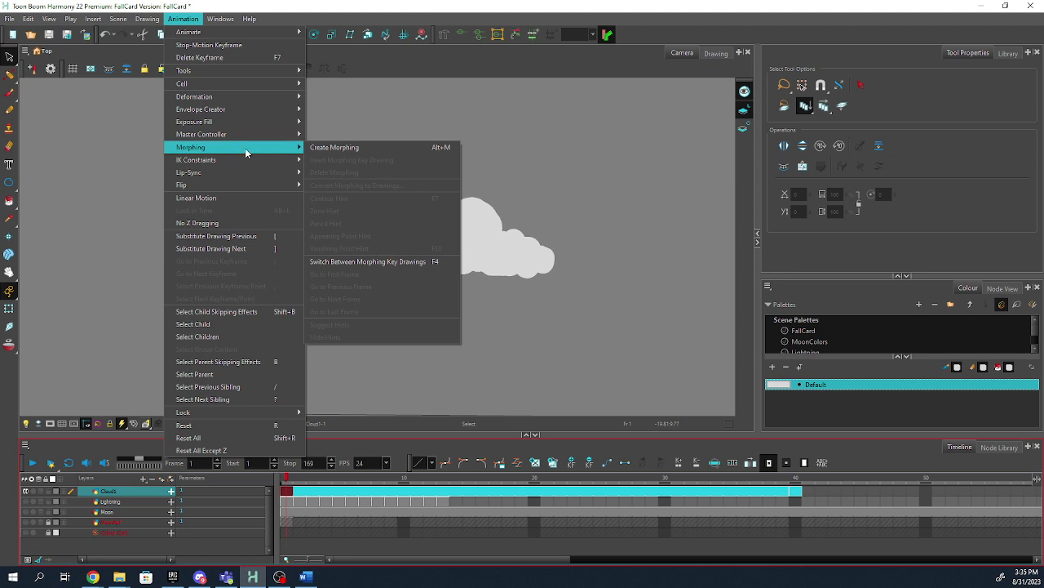
{"action": "left_click", "coordinate": [324, 147]}
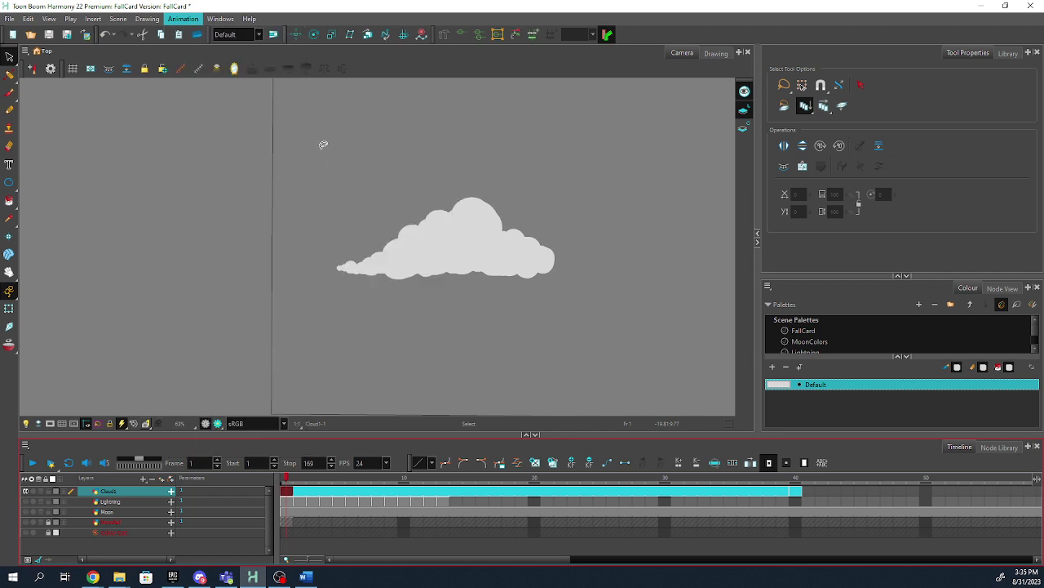
{"action": "left_click", "coordinate": [307, 482]}
{"action": "mouse_move", "coordinate": [304, 481]}
{"action": "left_mouse_down"}
{"action": "mouse_move", "coordinate": [804, 464]}
{"action": "mouse_move", "coordinate": [403, 467]}
{"action": "mouse_move", "coordinate": [259, 444]}
{"action": "mouse_move", "coordinate": [771, 463]}
{"action": "mouse_move", "coordinate": [547, 463]}
{"action": "left_mouse_up"}
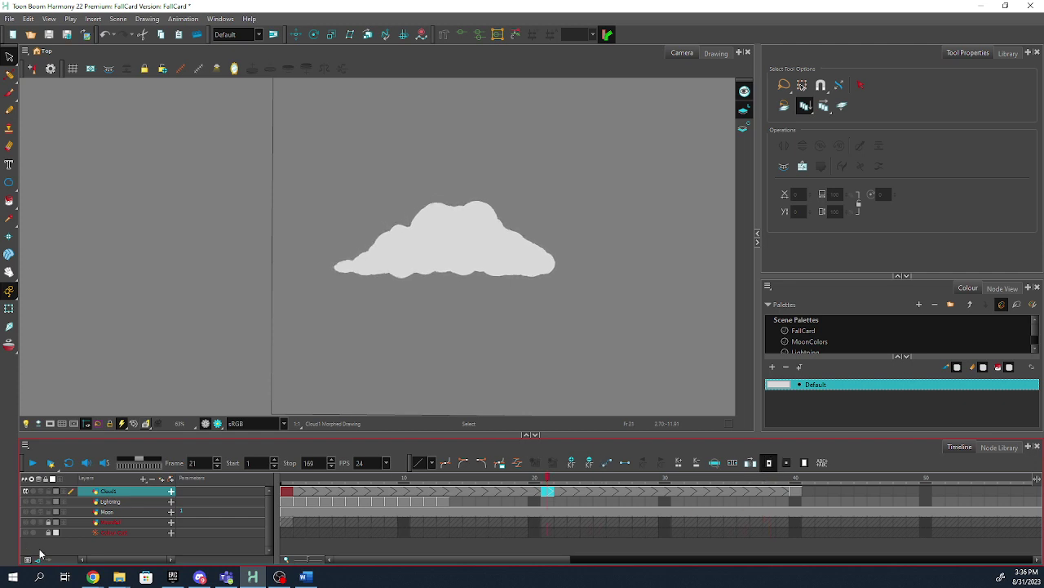
- Add a vector drawing layer named Drawing above Cloud1 for a morphing test
{"action": "left_click", "coordinate": [142, 479]}
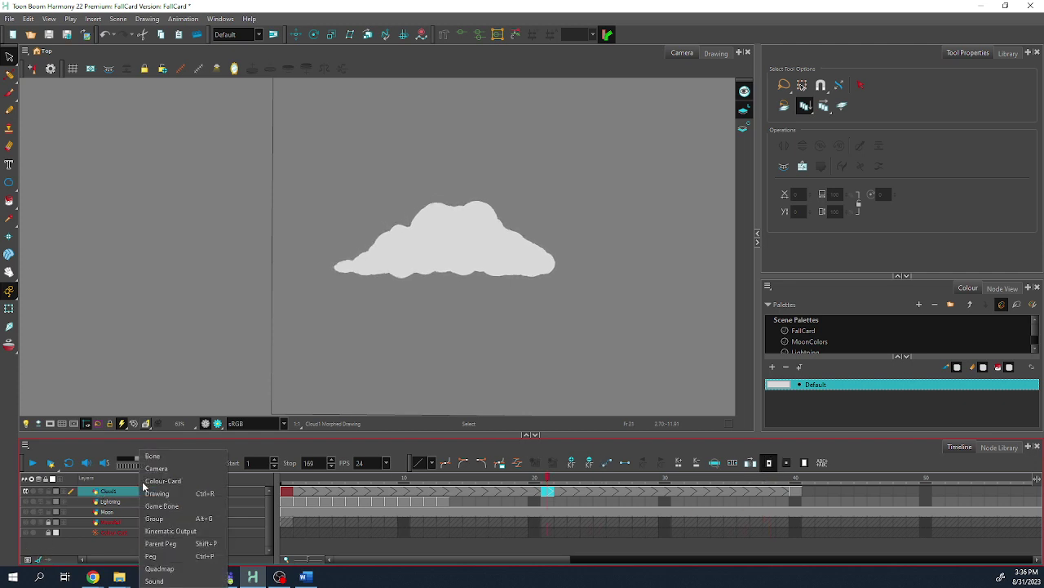
{"action": "left_click", "coordinate": [162, 494]}
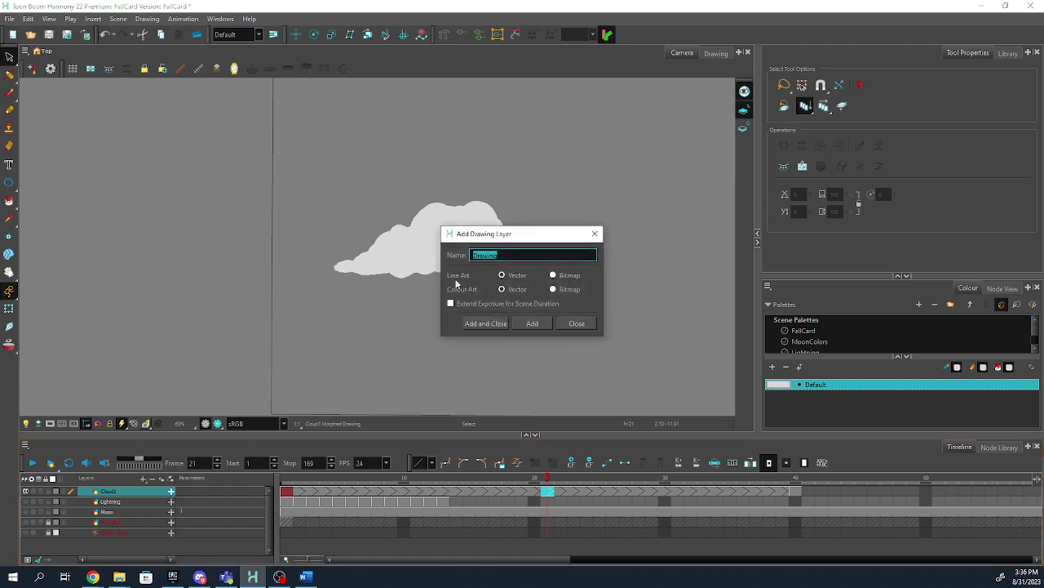
{"action": "left_click", "coordinate": [544, 325]}
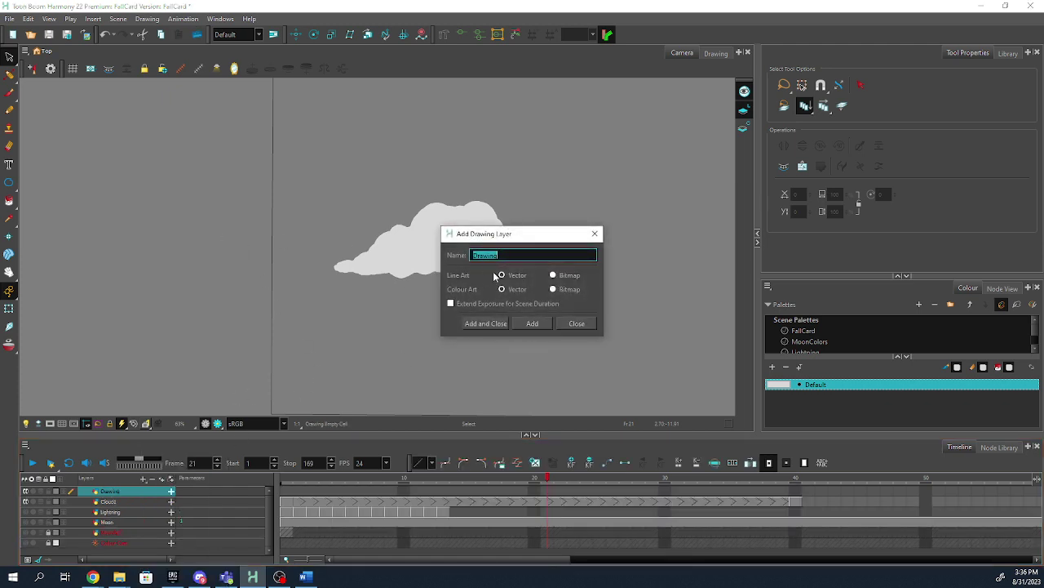
{"action": "left_click", "coordinate": [595, 233]}
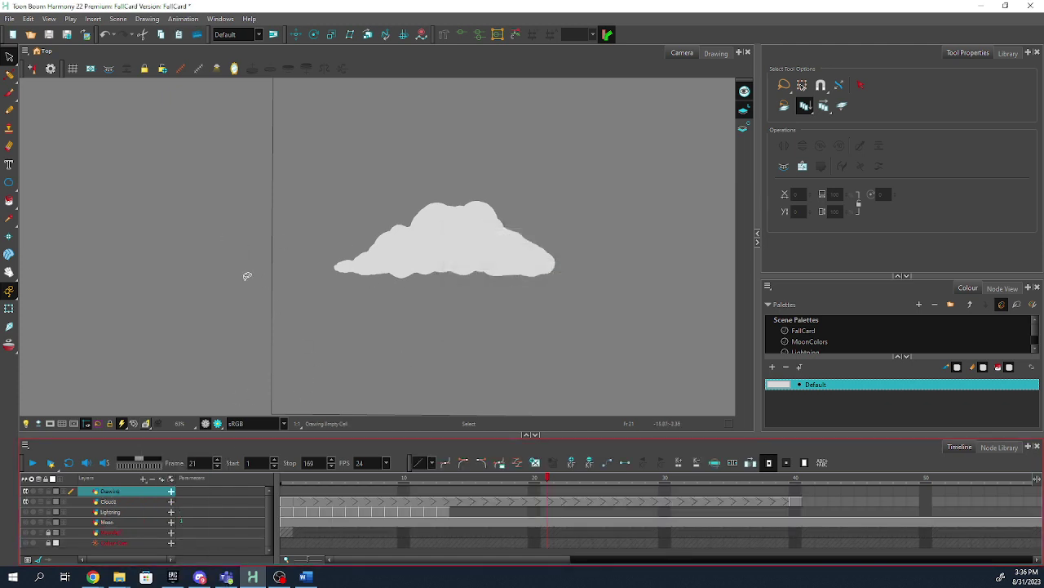
- Reduce the brush size and draw a wide U-shaped curve at frame 21 and a small filled oval at frame 24 of the Drawing layer
{"action": "left_click", "coordinate": [10, 92]}
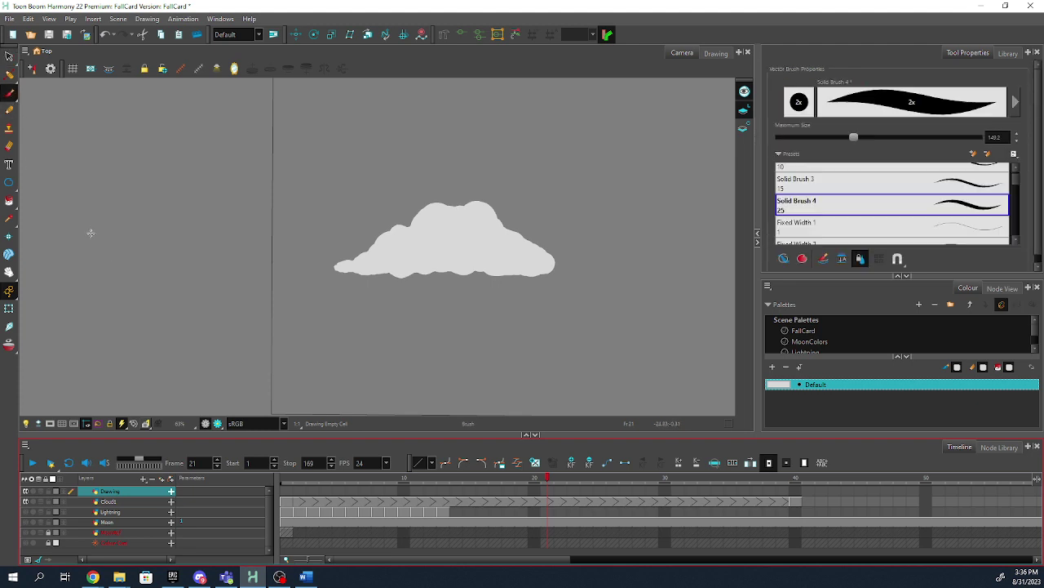
{"action": "mouse_move", "coordinate": [79, 235]}
{"action": "left_mouse_down"}
{"action": "mouse_move", "coordinate": [110, 268]}
{"action": "mouse_move", "coordinate": [164, 263]}
{"action": "mouse_move", "coordinate": [196, 222]}
{"action": "left_mouse_up"}
{"action": "key", "text": "ctrl+z"}
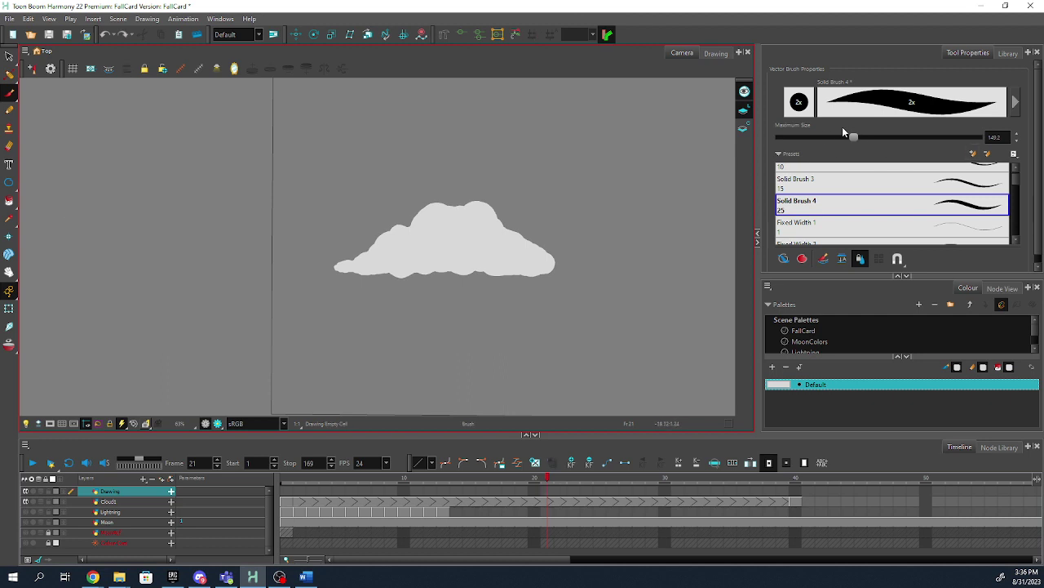
{"action": "left_click_drag", "start_coordinate": [853, 137], "coordinate": [793, 152]}
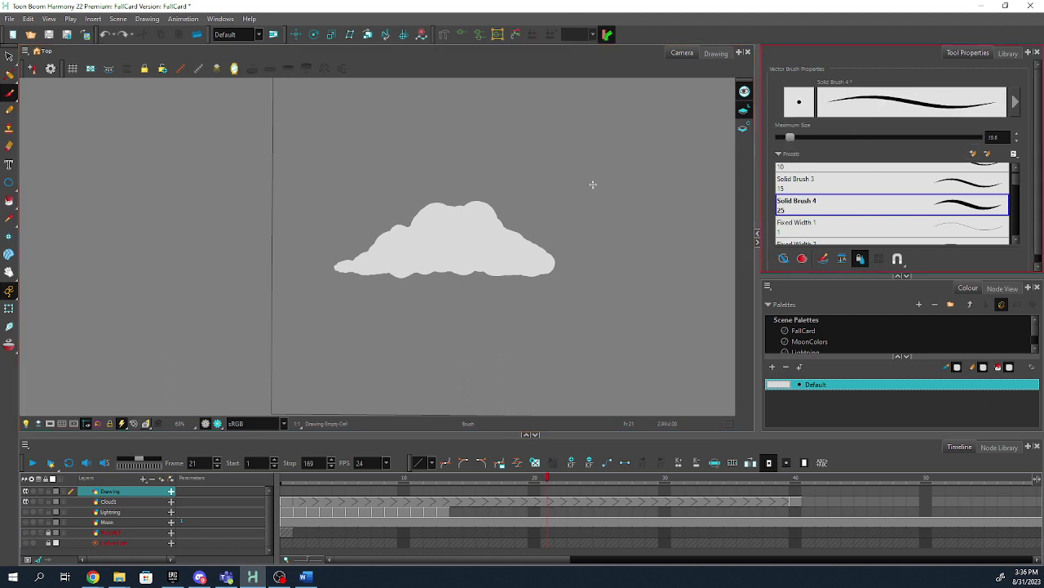
{"action": "mouse_move", "coordinate": [96, 250]}
{"action": "left_mouse_down"}
{"action": "mouse_move", "coordinate": [108, 274]}
{"action": "mouse_move", "coordinate": [166, 293]}
{"action": "mouse_move", "coordinate": [222, 260]}
{"action": "left_mouse_up"}
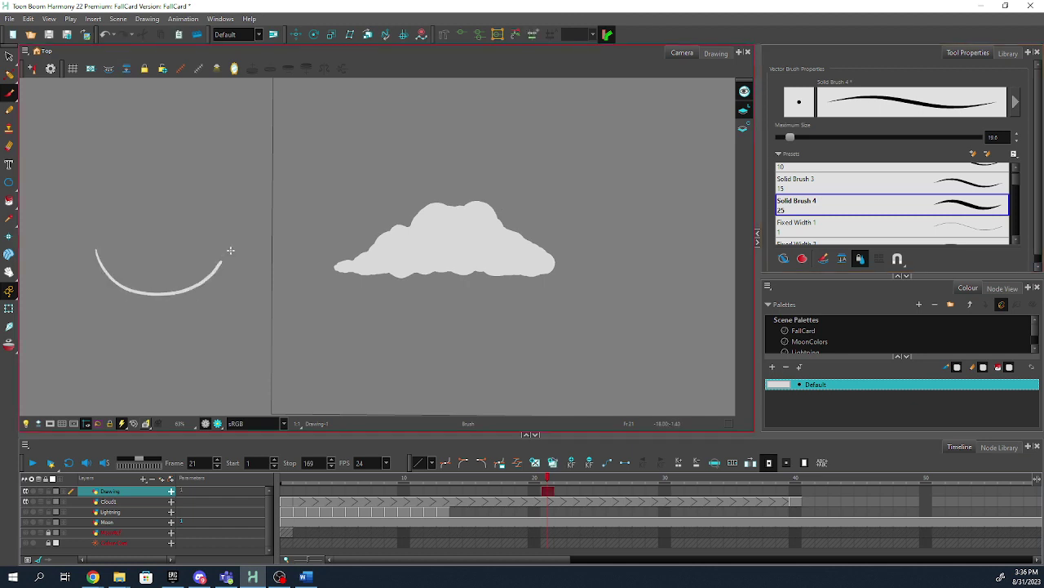
{"action": "left_click", "coordinate": [582, 489]}
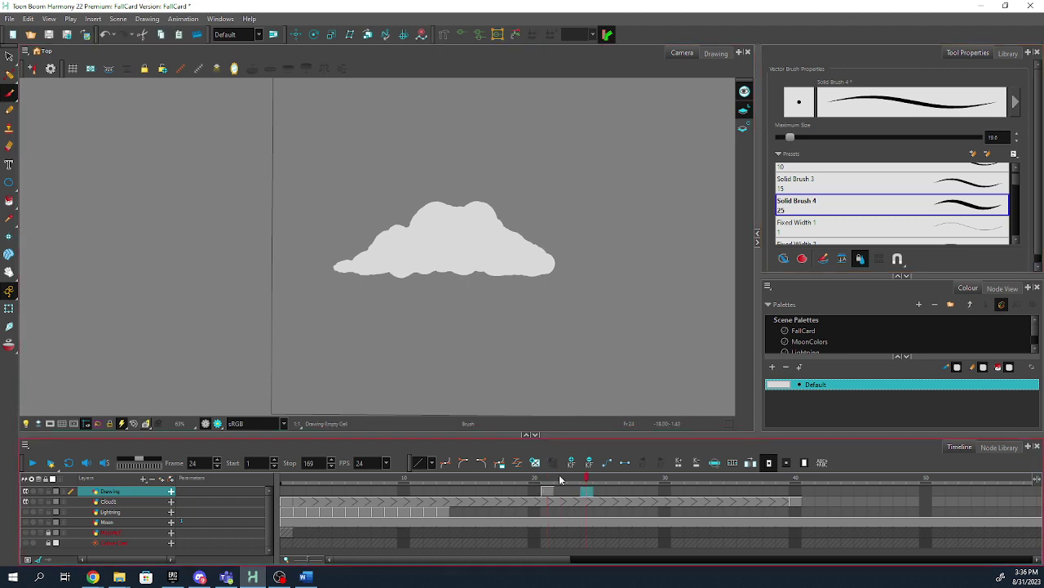
{"action": "mouse_move", "coordinate": [159, 232]}
{"action": "left_mouse_down"}
{"action": "mouse_move", "coordinate": [171, 239]}
{"action": "mouse_move", "coordinate": [159, 245]}
{"action": "mouse_move", "coordinate": [169, 254]}
{"action": "left_mouse_up"}
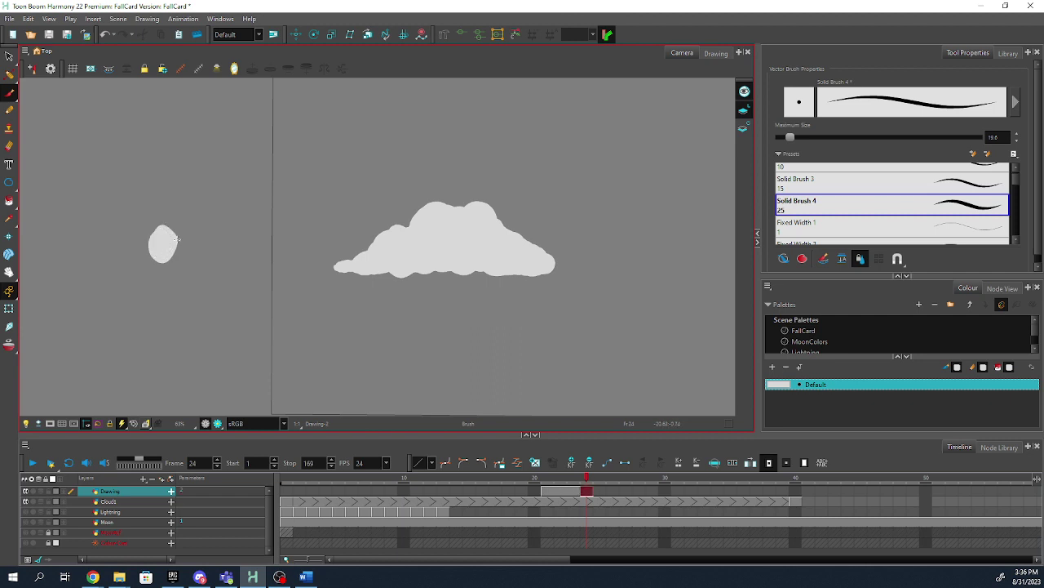
- Move the oval drawing to frame 27 and extend the curve's exposure through frame 26
{"action": "left_click", "coordinate": [579, 482]}
{"action": "left_click_drag", "start_coordinate": [580, 482], "coordinate": [583, 480]}
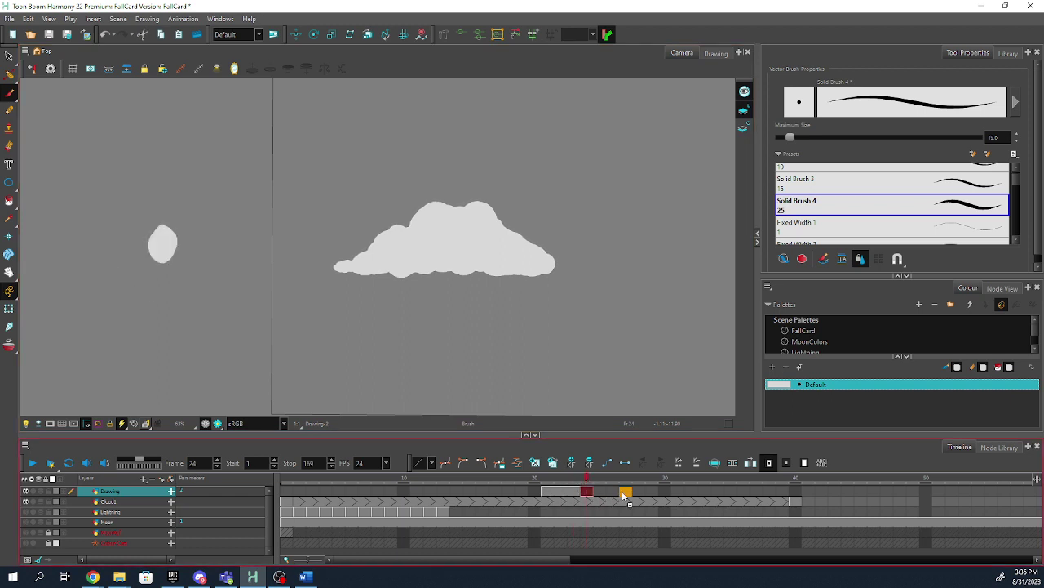
{"action": "left_click_drag", "start_coordinate": [624, 496], "coordinate": [624, 497]}
{"action": "left_click", "coordinate": [611, 492]}
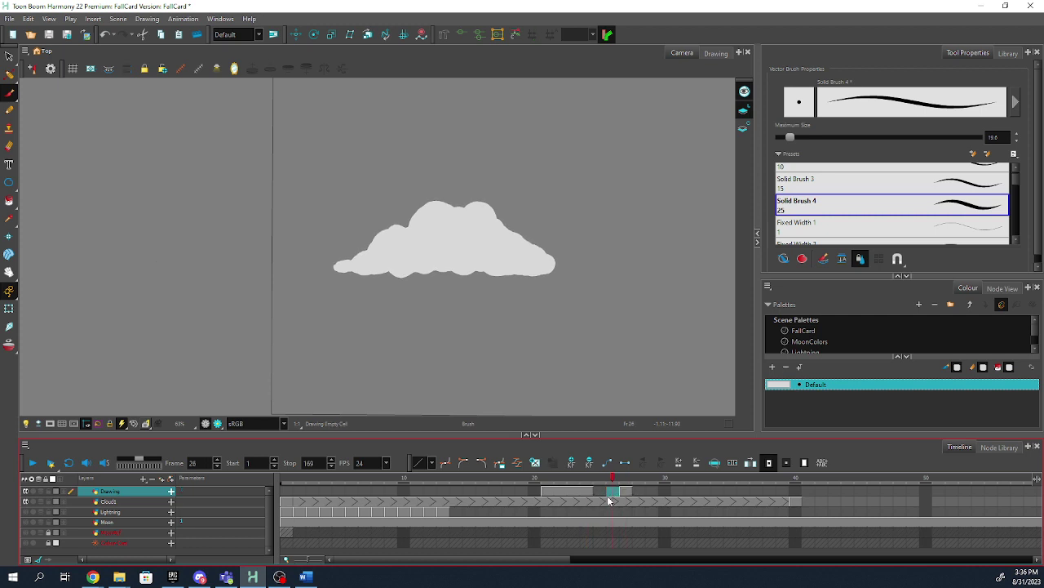
{"action": "key", "text": "ctrl+z"}
- Create a morph between the curve and the oval across frames 21 to 27 of the Drawing layer, and scrub to check it
{"action": "left_click", "coordinate": [547, 491]}
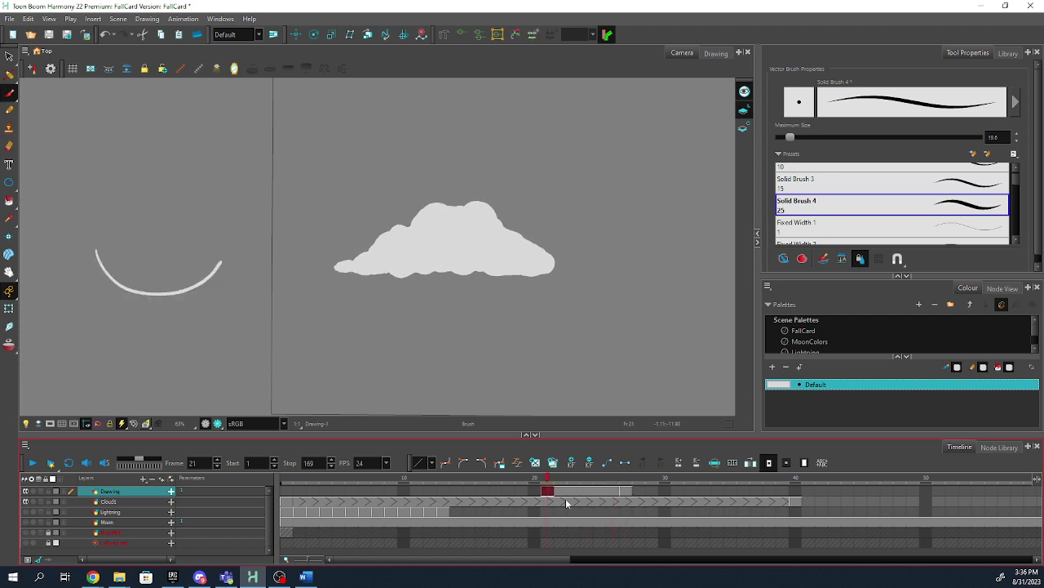
{"action": "left_click", "coordinate": [624, 494], "text": "shift"}
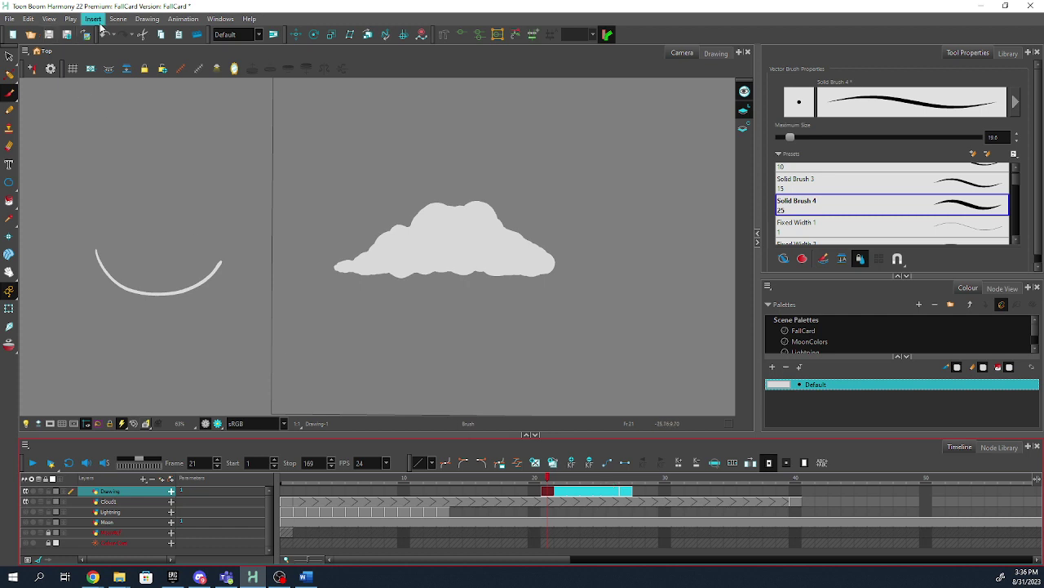
{"action": "left_click", "coordinate": [183, 18]}
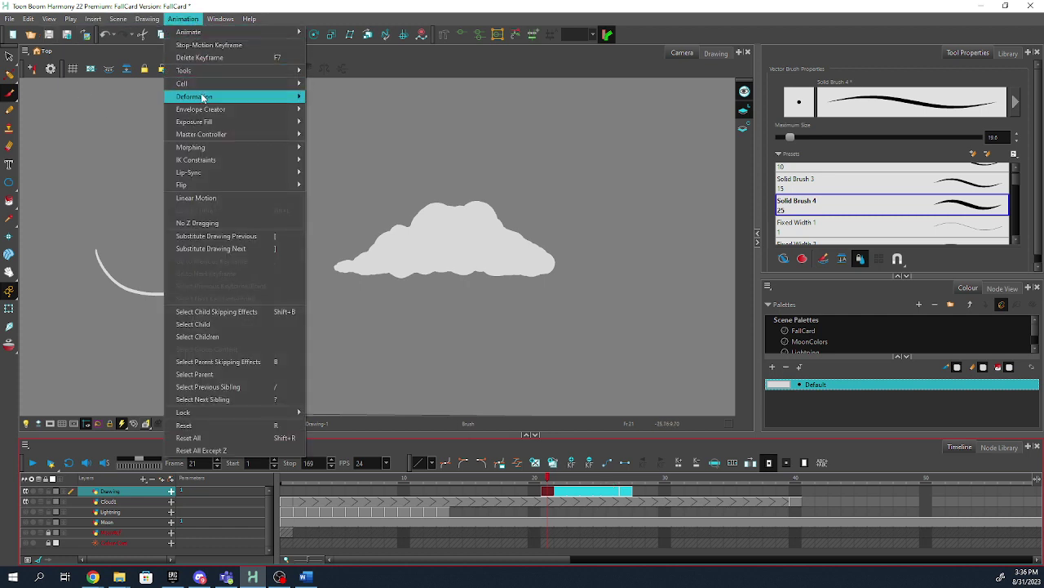
{"action": "mouse_move", "coordinate": [229, 148]}
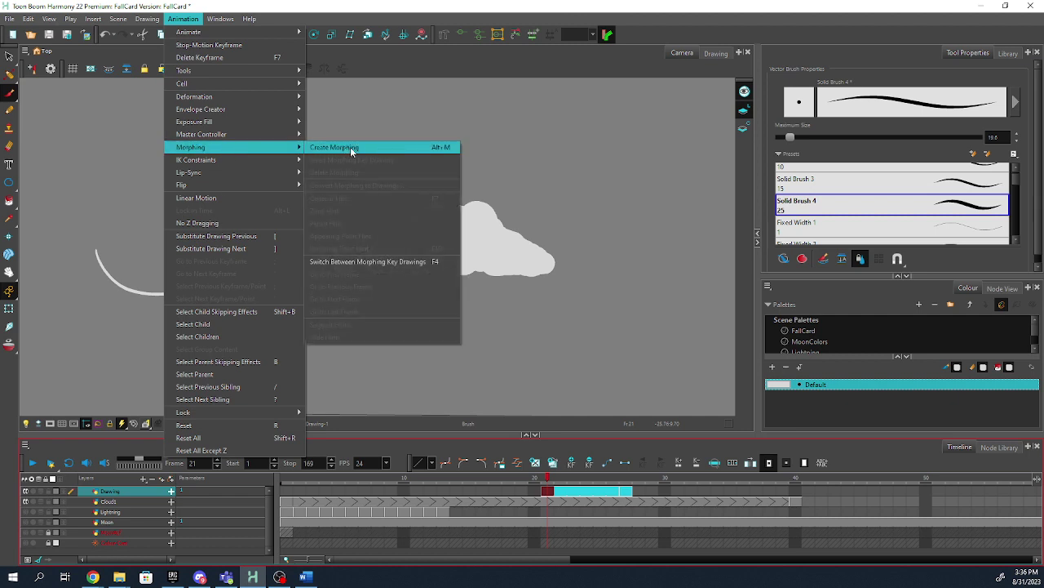
{"action": "left_click", "coordinate": [350, 147]}
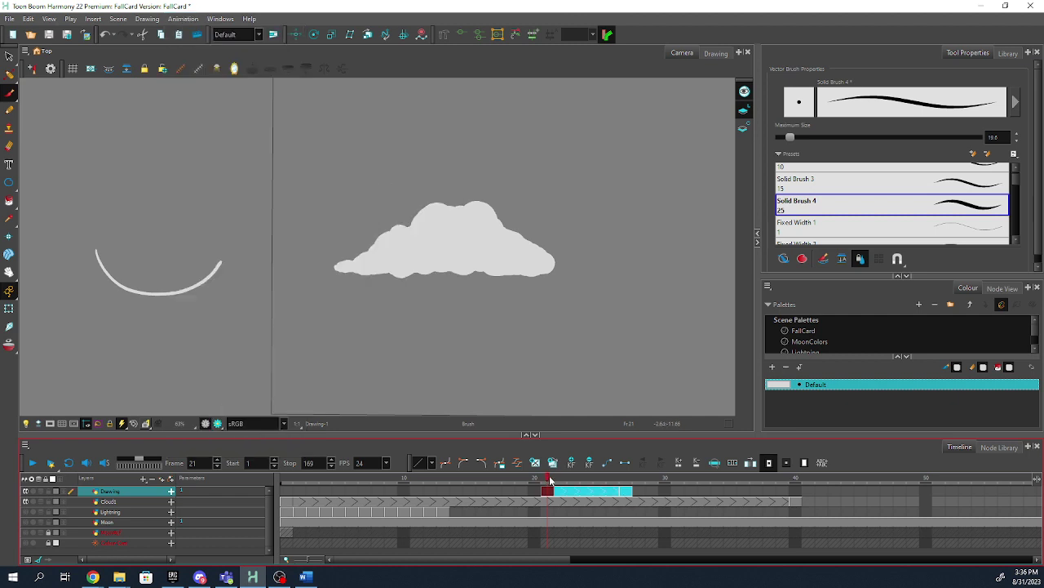
{"action": "mouse_move", "coordinate": [550, 481]}
{"action": "left_mouse_down"}
{"action": "mouse_move", "coordinate": [641, 481]}
{"action": "mouse_move", "coordinate": [576, 480]}
{"action": "mouse_move", "coordinate": [612, 477]}
{"action": "mouse_move", "coordinate": [581, 477]}
{"action": "mouse_move", "coordinate": [601, 469]}
{"action": "mouse_move", "coordinate": [559, 477]}
{"action": "left_mouse_up"}
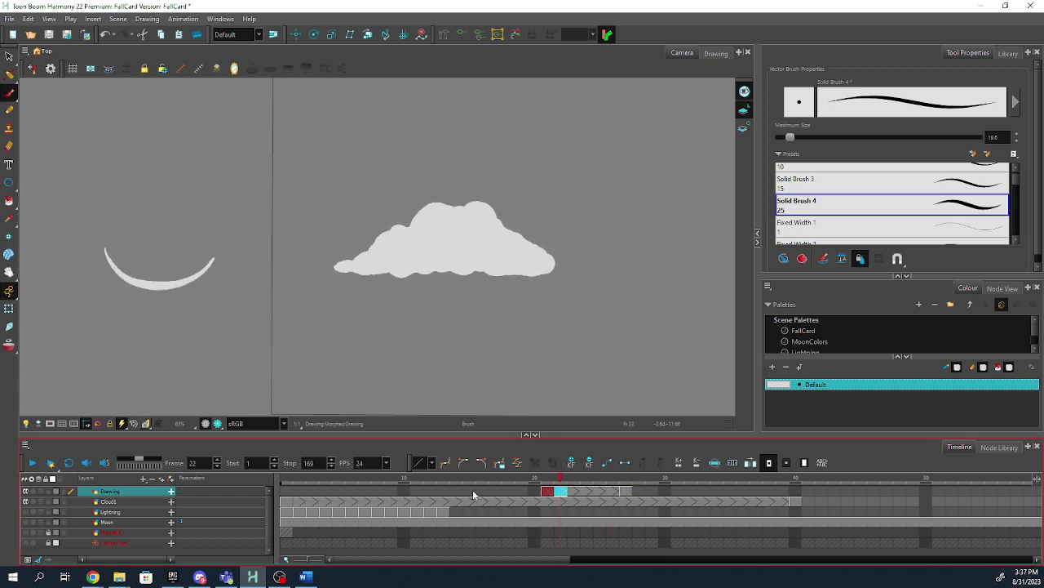
- Delete the Drawing test layer and review Cloud1's morph between frame 1 and frame 40
{"action": "right_click", "coordinate": [114, 495]}
{"action": "left_click", "coordinate": [164, 167]}
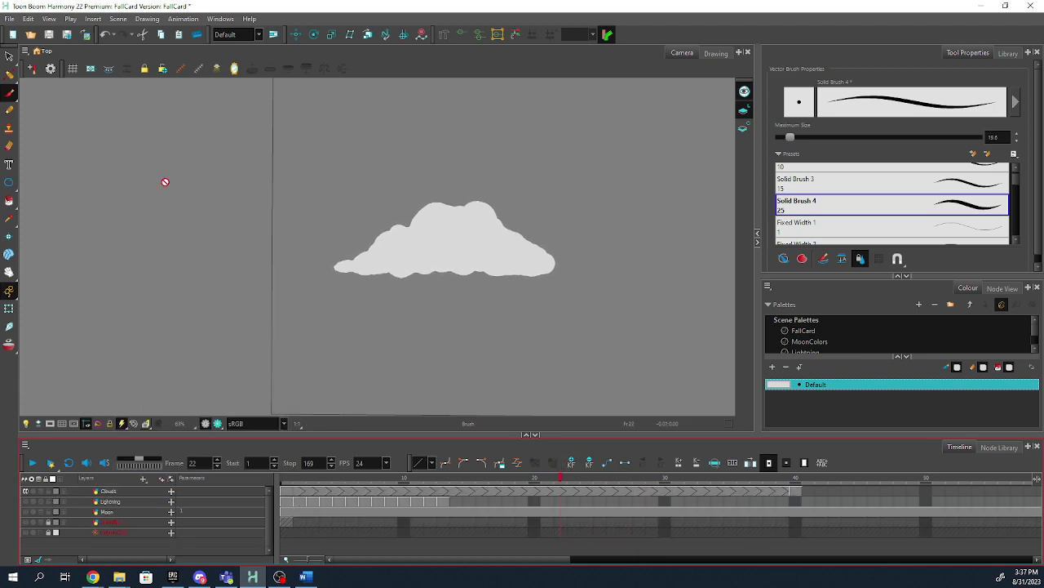
{"action": "left_click", "coordinate": [287, 491]}
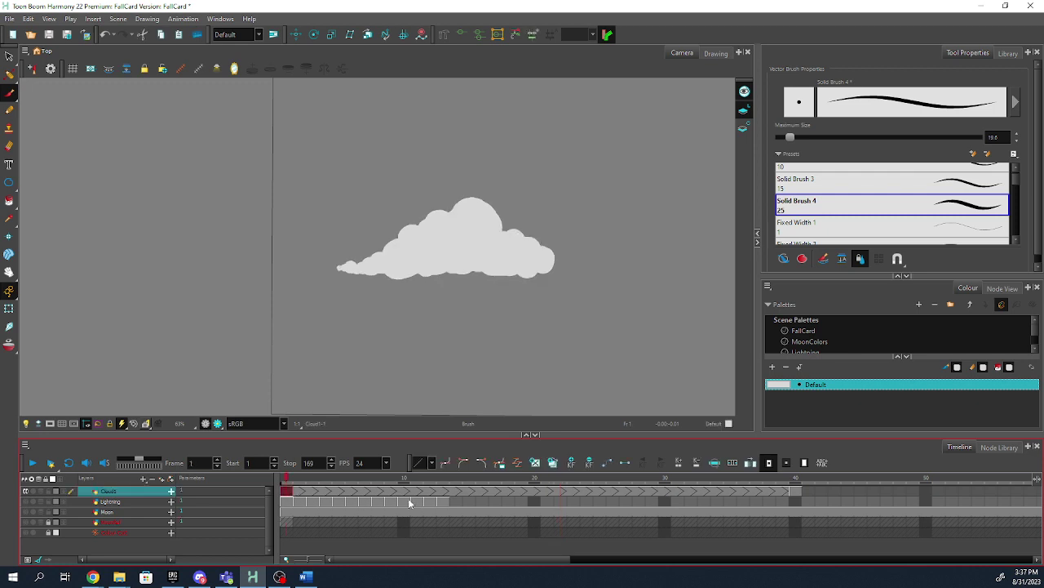
{"action": "left_click_drag", "start_coordinate": [299, 484], "coordinate": [443, 488]}
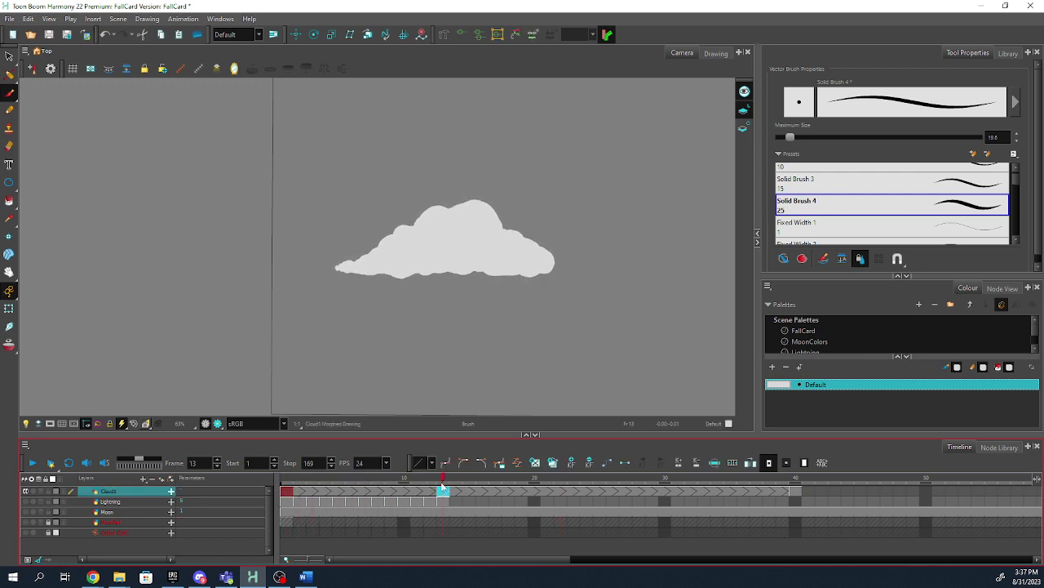
{"action": "left_click", "coordinate": [796, 491]}
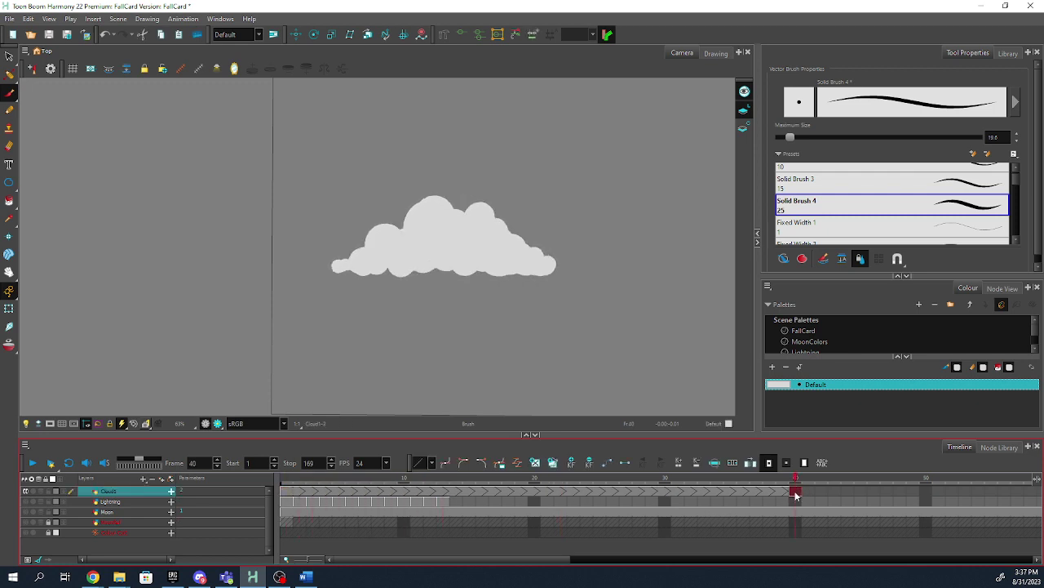
- Try to place Cloud1 cells around frames 44 and 45, past the end of the morph, and undo the change
{"action": "left_click", "coordinate": [860, 492]}
{"action": "mouse_move", "coordinate": [847, 492]}
{"action": "left_mouse_down"}
{"action": "mouse_move", "coordinate": [834, 493]}
{"action": "mouse_move", "coordinate": [849, 496]}
{"action": "left_mouse_up"}
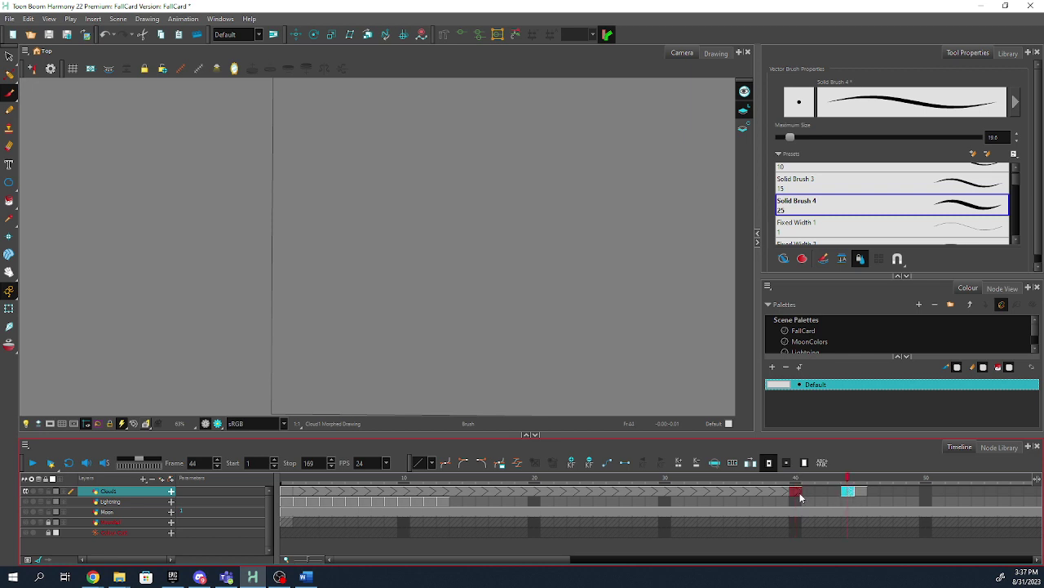
{"action": "key", "text": "ctrl+z"}
- Scrub through Cloud1's morph and select the second cloud drawing at frame 40
{"action": "left_click", "coordinate": [798, 492]}
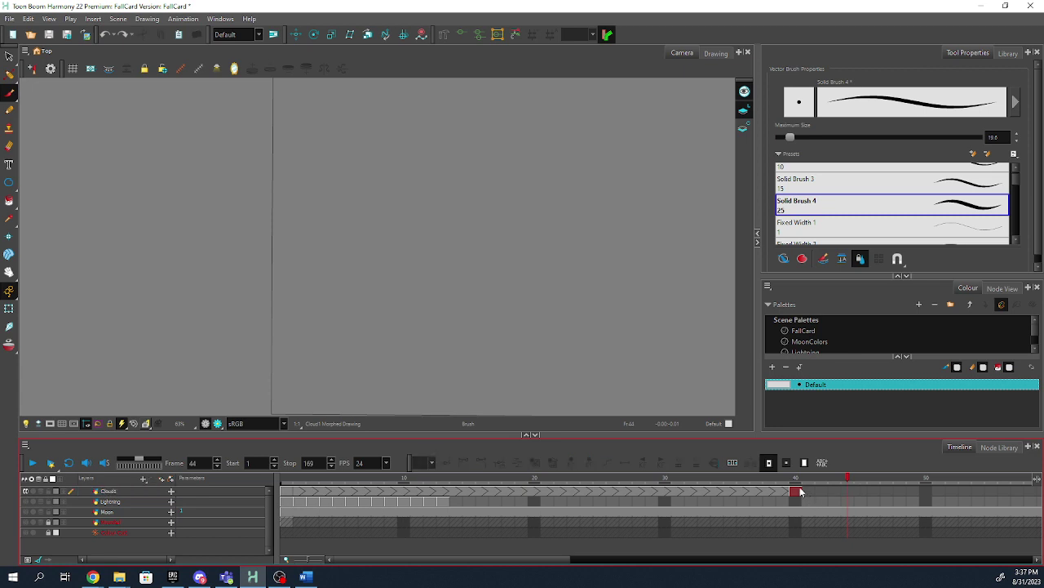
{"action": "left_click", "coordinate": [789, 480]}
{"action": "key", "text": "period"}
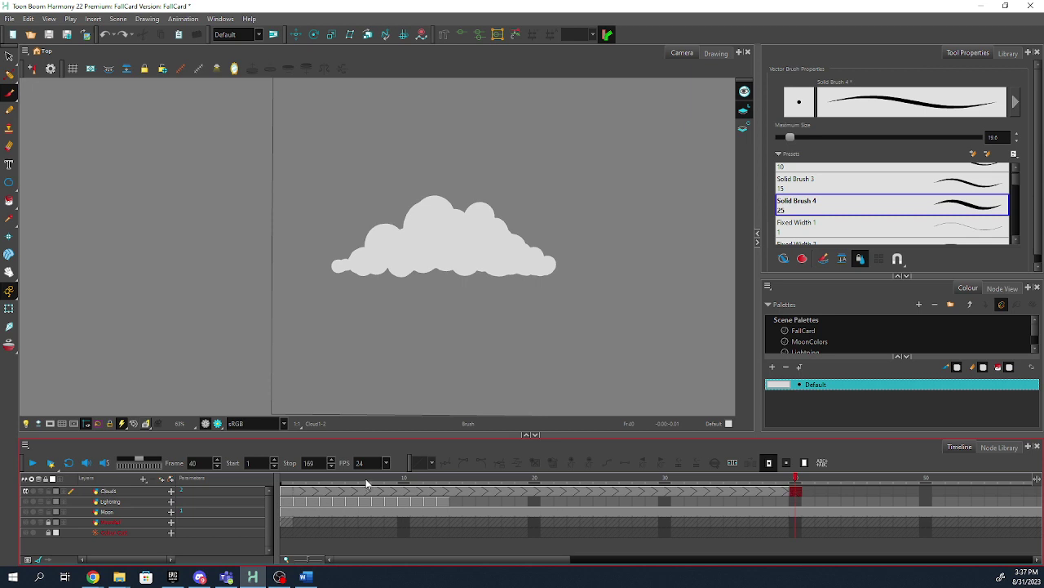
{"action": "left_click_drag", "start_coordinate": [366, 484], "coordinate": [796, 492]}
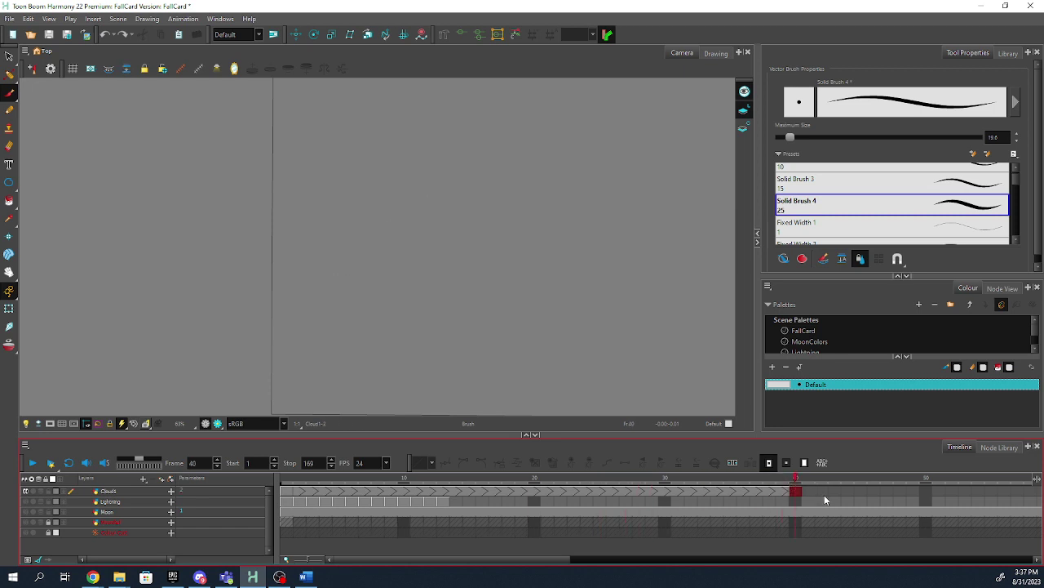
{"action": "left_click", "coordinate": [798, 492]}
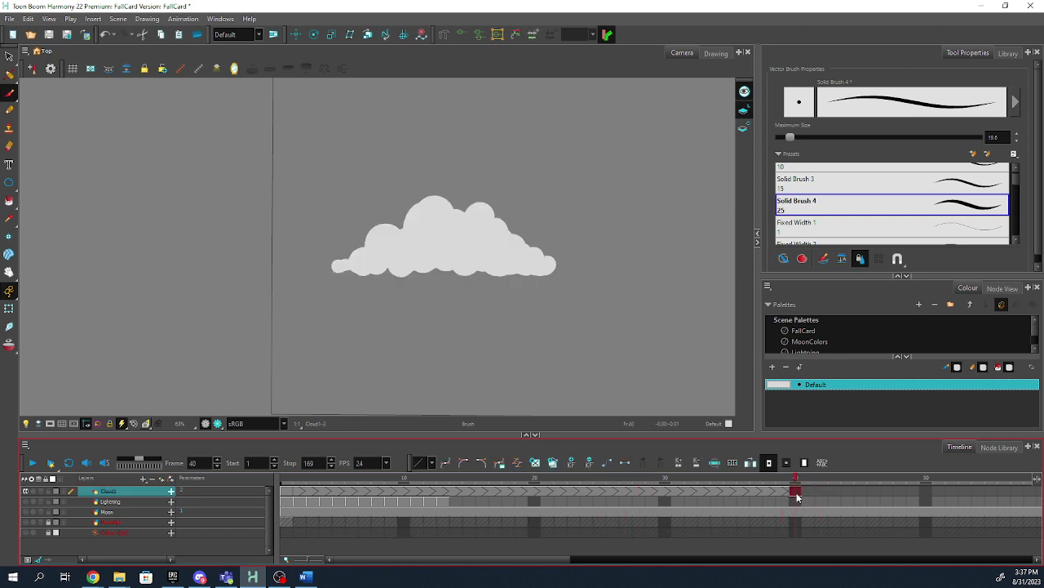
- Convert Cloud1's morph across frames 1 to 40 into separate drawings with the base name Clouds
{"action": "left_click", "coordinate": [786, 493]}
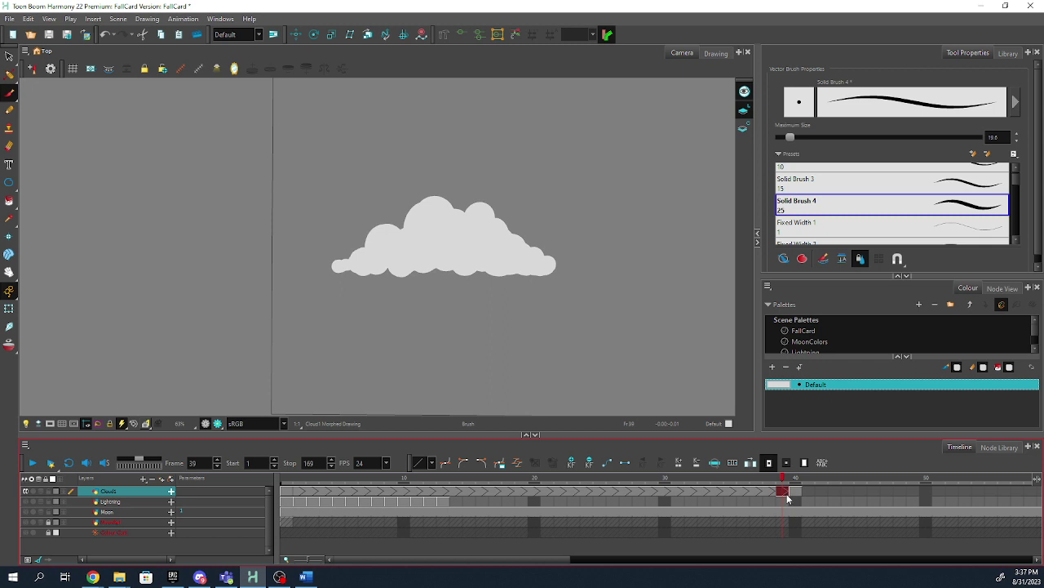
{"action": "left_click", "coordinate": [287, 492]}
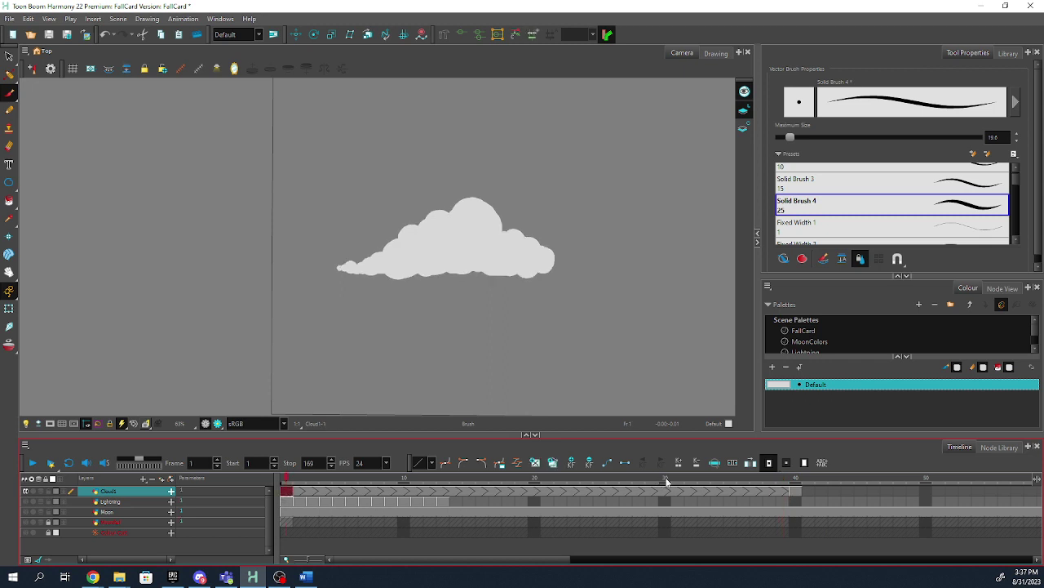
{"action": "left_click", "coordinate": [797, 489], "text": "shift"}
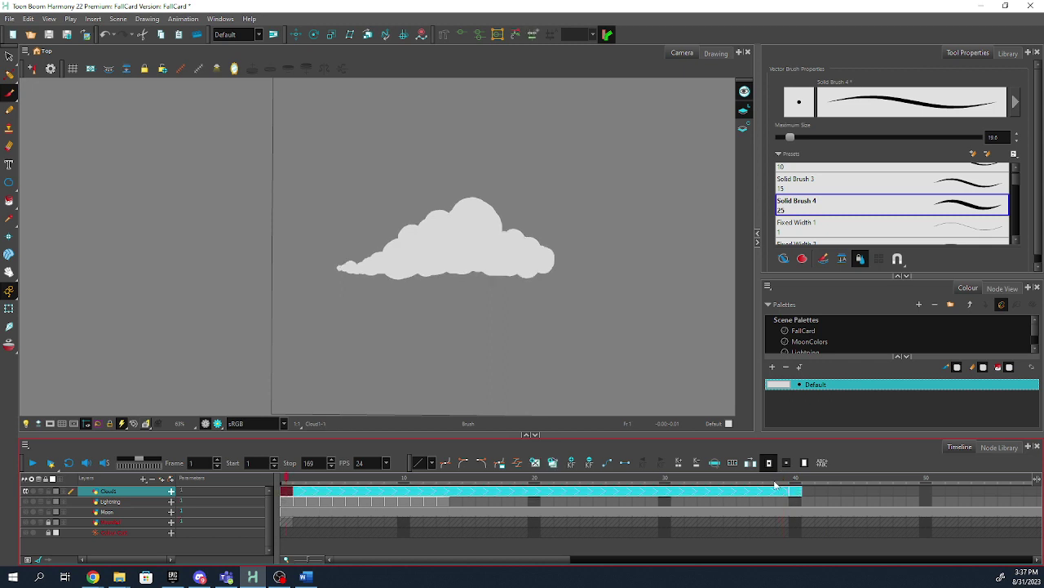
{"action": "right_click", "coordinate": [479, 490]}
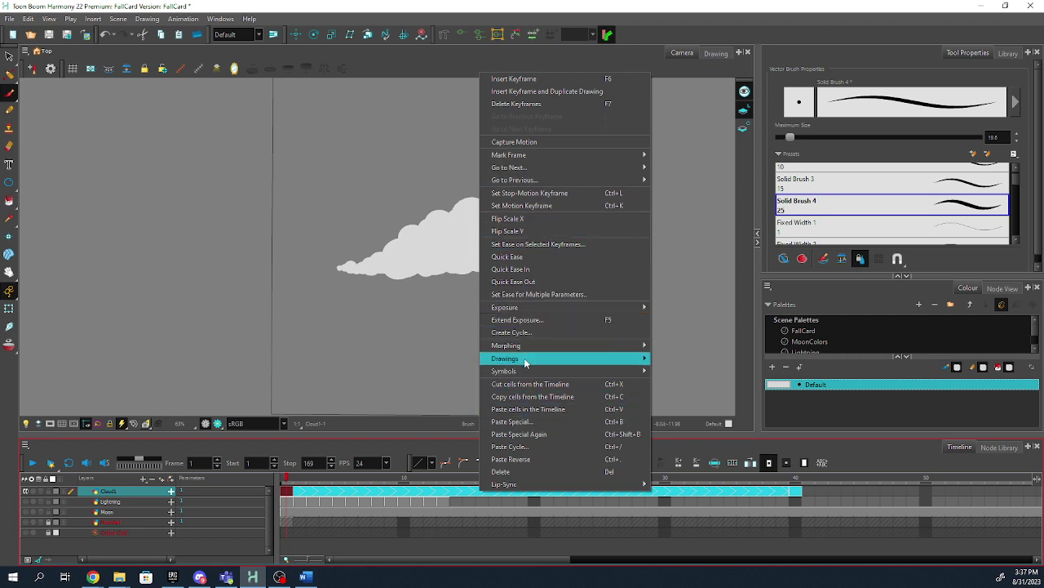
{"action": "mouse_move", "coordinate": [527, 357]}
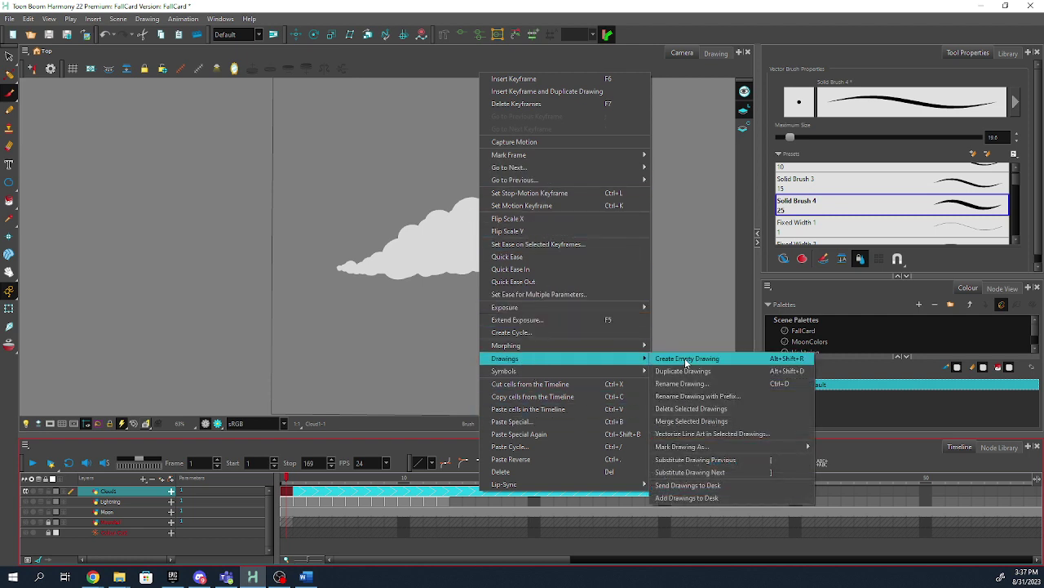
{"action": "left_click", "coordinate": [175, 22]}
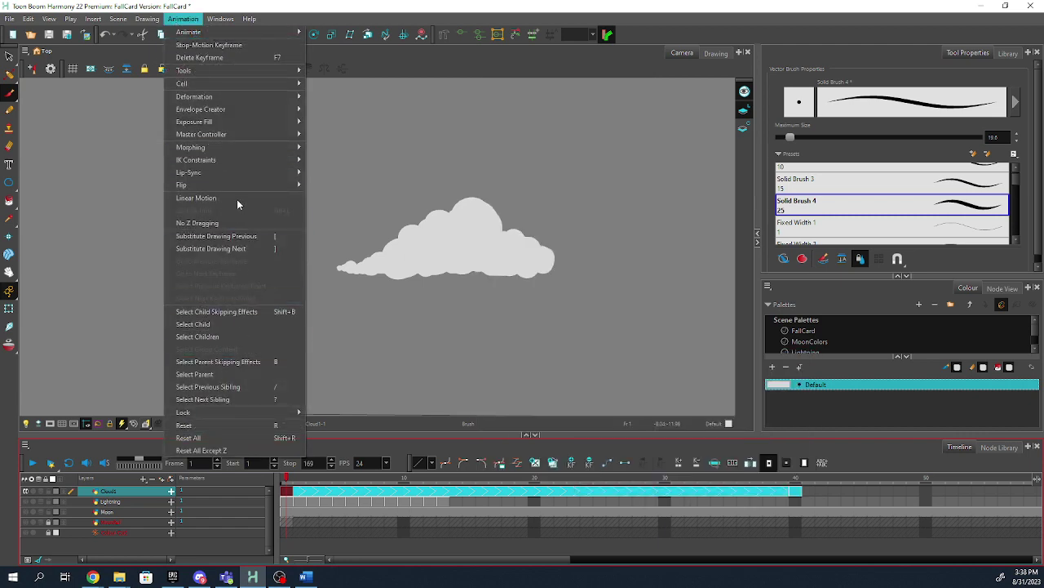
{"action": "mouse_move", "coordinate": [235, 149]}
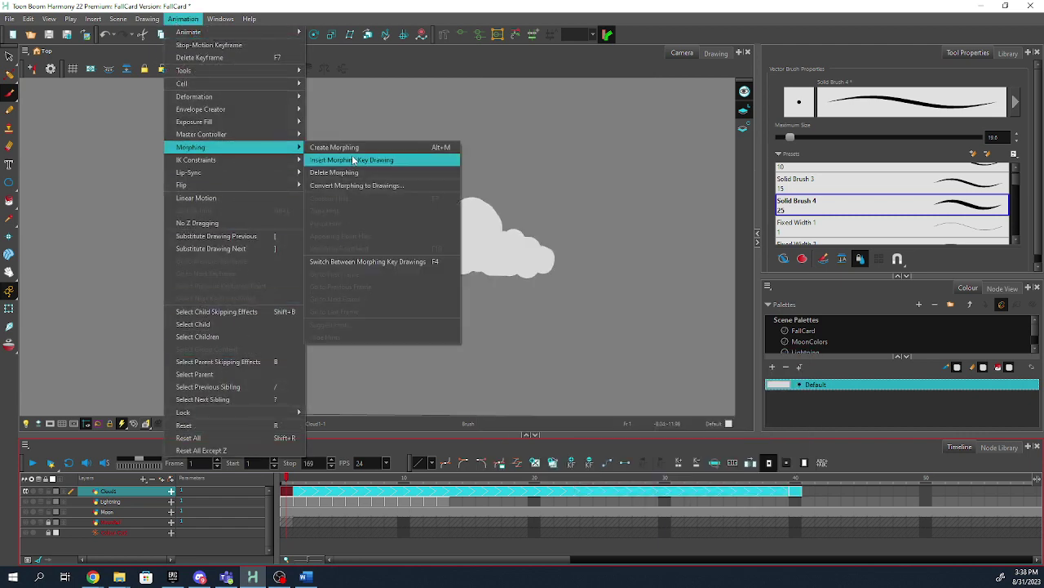
{"action": "left_click", "coordinate": [354, 186]}
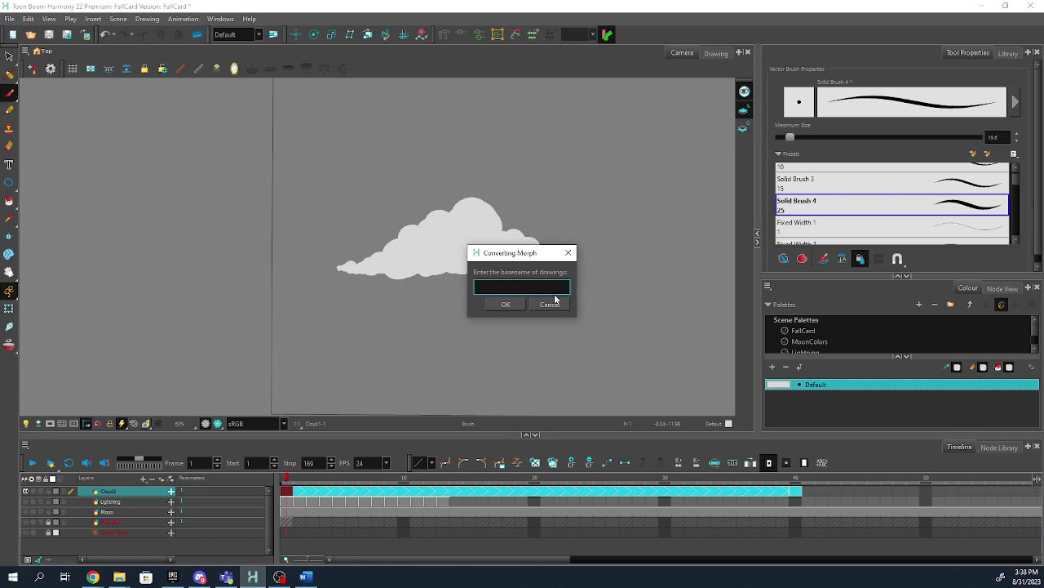
{"action": "type", "text": "Clouds"}
{"action": "key", "text": "Return"}
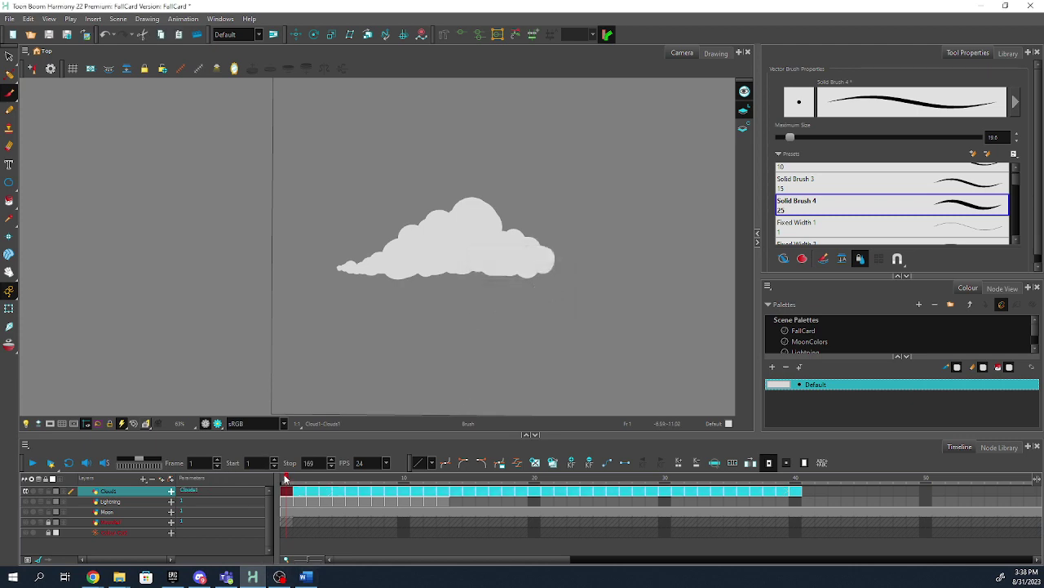
- Scrub the converted drawings, try a short brush stroke above the cloud at frame 24, and undo it
{"action": "mouse_move", "coordinate": [284, 482]}
{"action": "left_mouse_down"}
{"action": "mouse_move", "coordinate": [838, 512]}
{"action": "mouse_move", "coordinate": [582, 507]}
{"action": "mouse_move", "coordinate": [602, 509]}
{"action": "mouse_move", "coordinate": [587, 491]}
{"action": "left_mouse_up"}
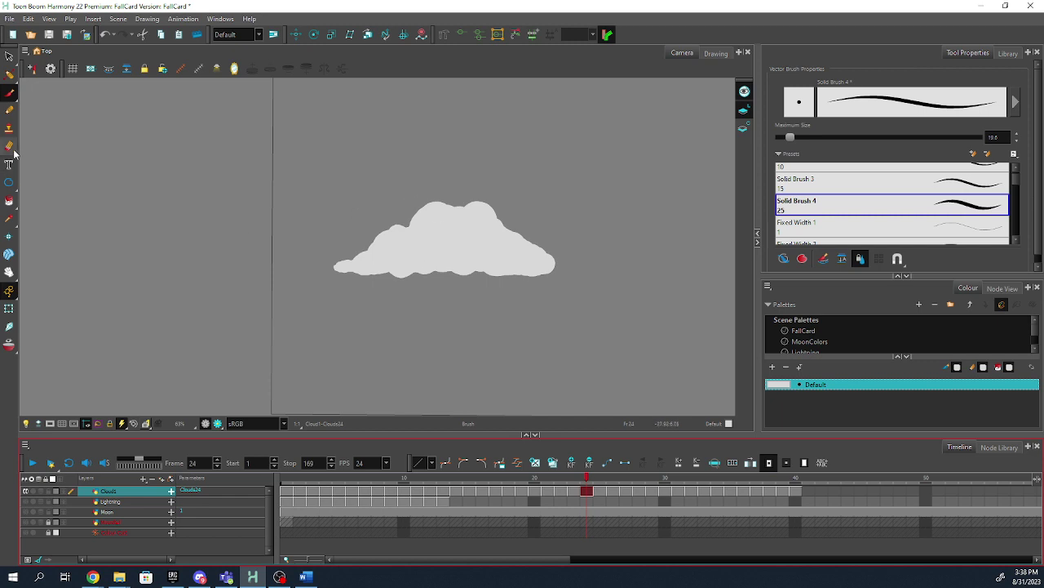
{"action": "left_click_drag", "start_coordinate": [417, 186], "coordinate": [437, 201]}
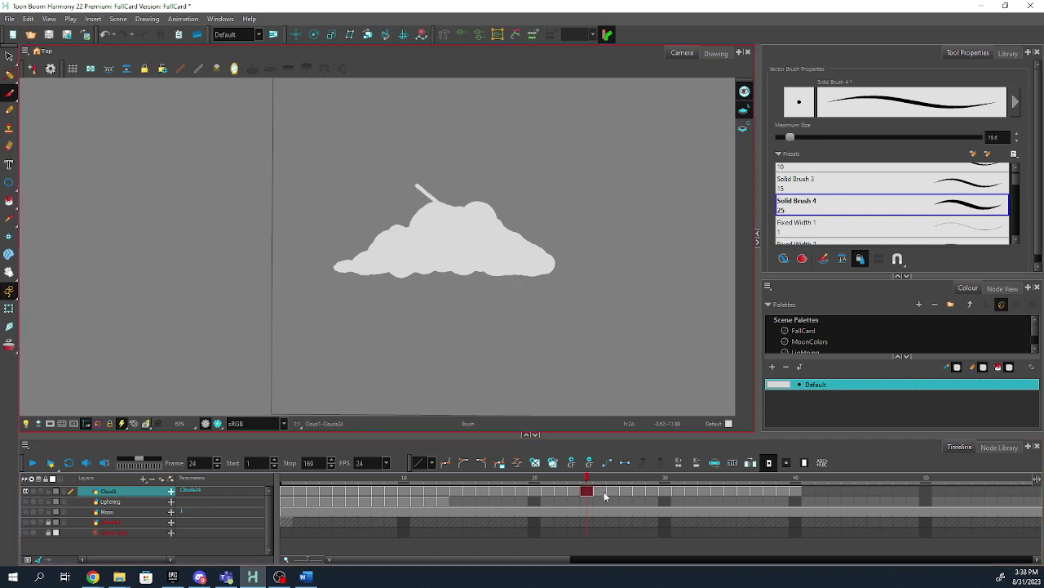
{"action": "mouse_move", "coordinate": [604, 491]}
{"action": "left_mouse_down"}
{"action": "mouse_move", "coordinate": [562, 491]}
{"action": "mouse_move", "coordinate": [592, 485]}
{"action": "left_mouse_up"}
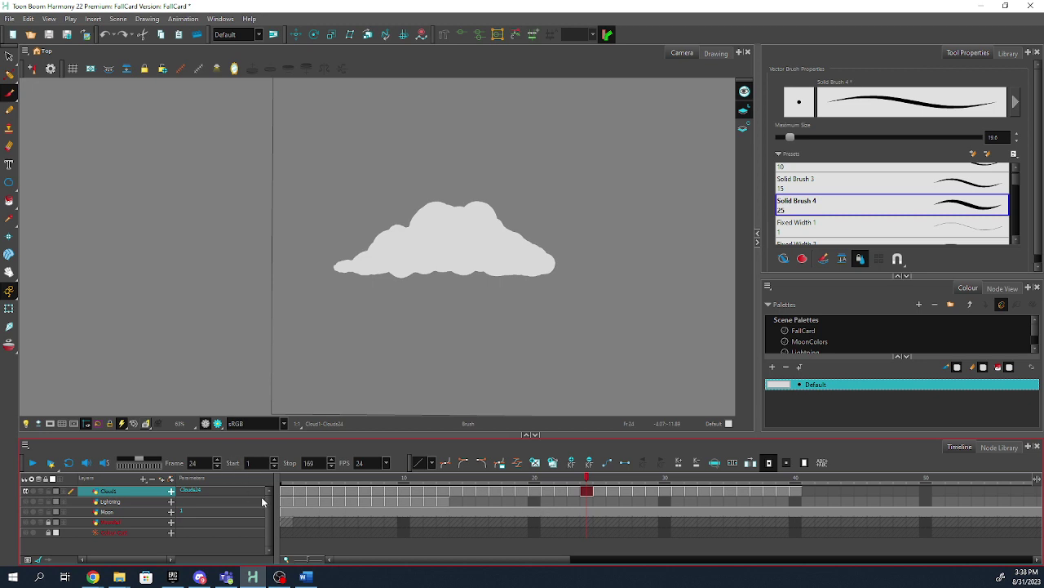
- Copy Cloud1's cells from frames 1 to 40 and paste them in reverse order from frame 41
{"action": "scroll", "coordinate": [512, 328], "scroll_direction": "down", "scroll_amount": 2}
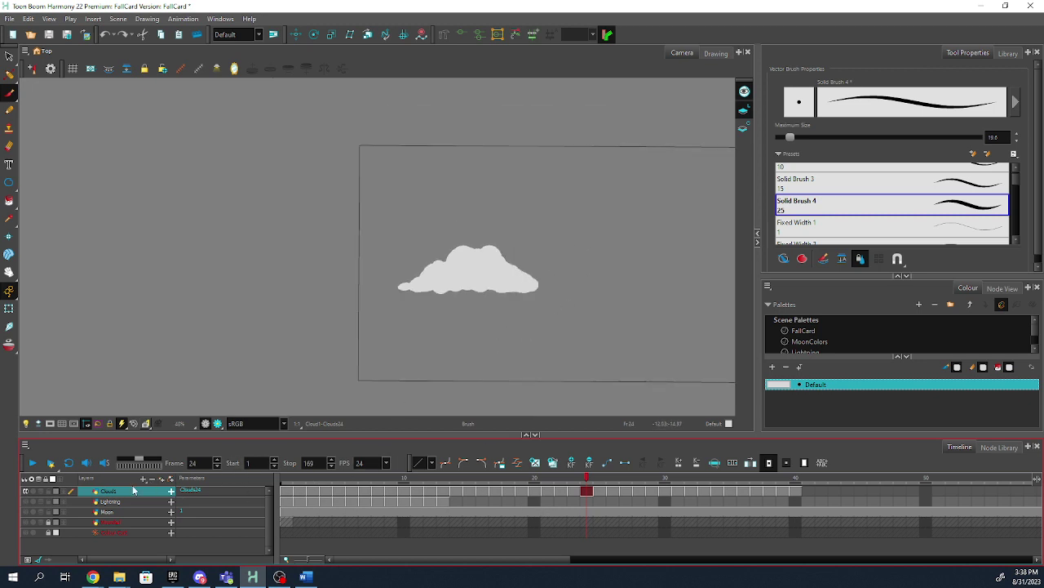
{"action": "mouse_move", "coordinate": [357, 486]}
{"action": "left_mouse_down"}
{"action": "mouse_move", "coordinate": [286, 489]}
{"action": "mouse_move", "coordinate": [798, 497]}
{"action": "left_mouse_up"}
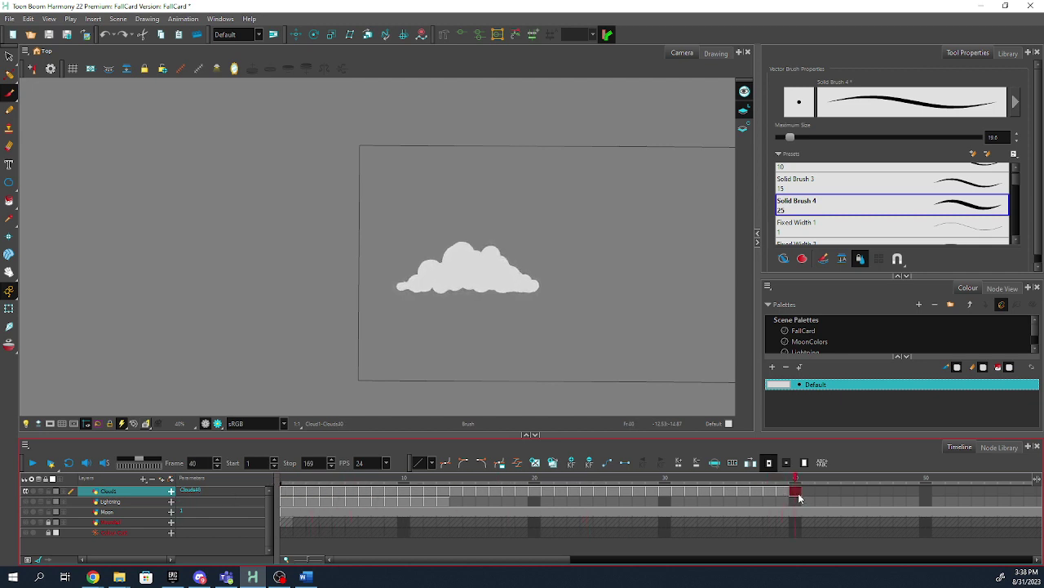
{"action": "left_click", "coordinate": [289, 496]}
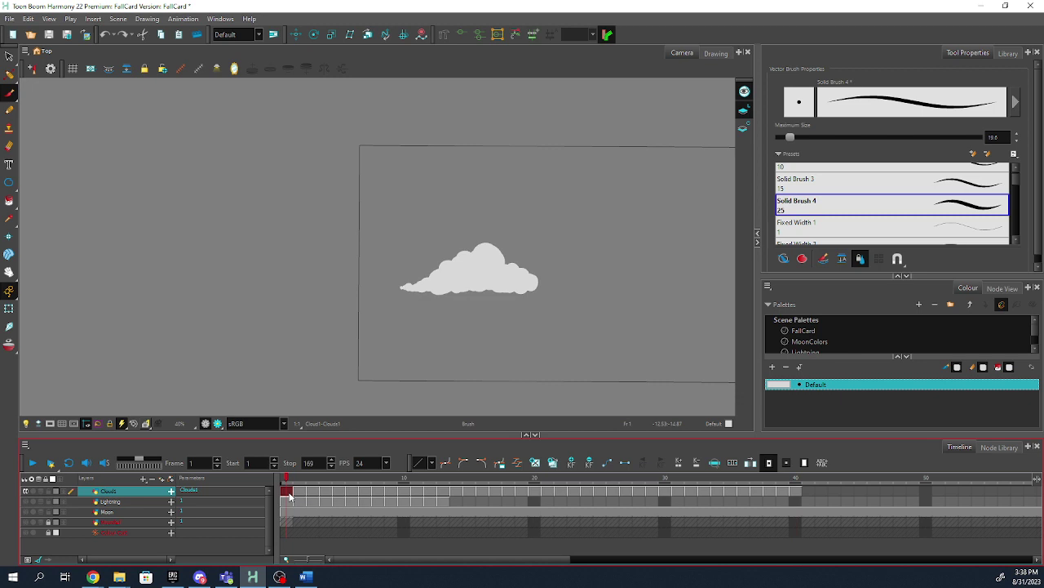
{"action": "left_click", "coordinate": [795, 491], "text": "shift"}
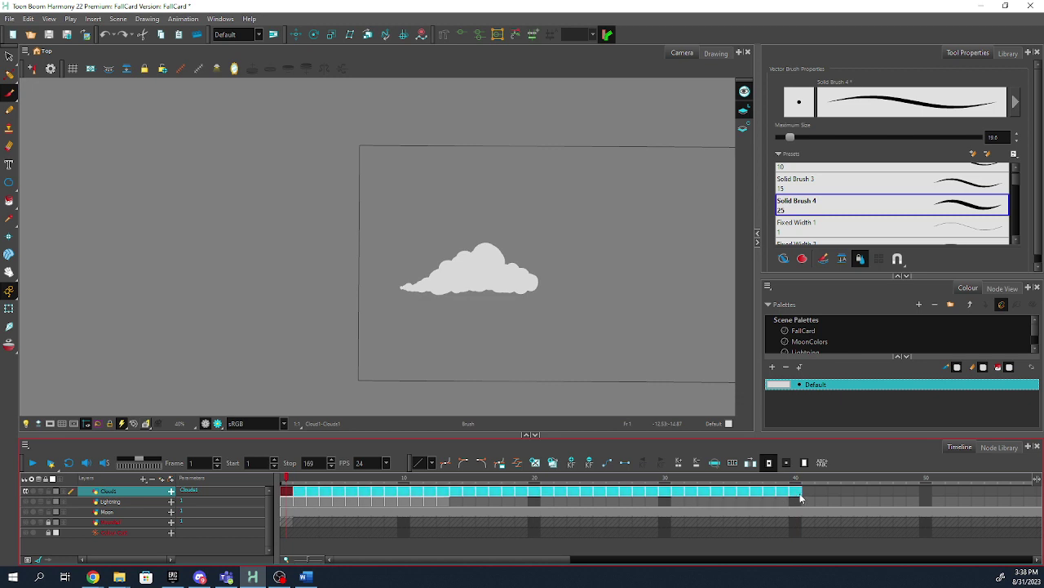
{"action": "right_click", "coordinate": [797, 498]}
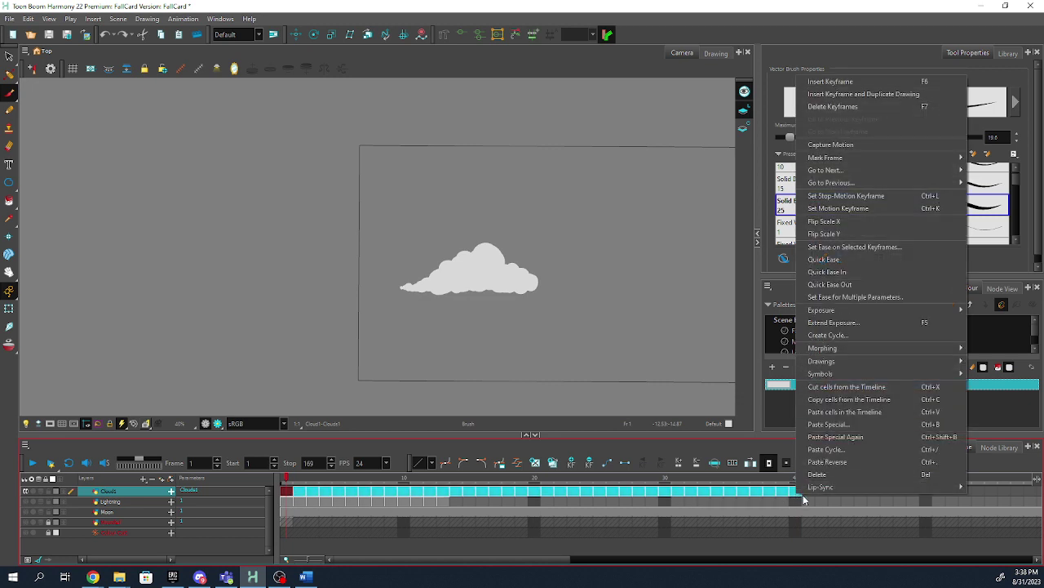
{"action": "left_click", "coordinate": [824, 402]}
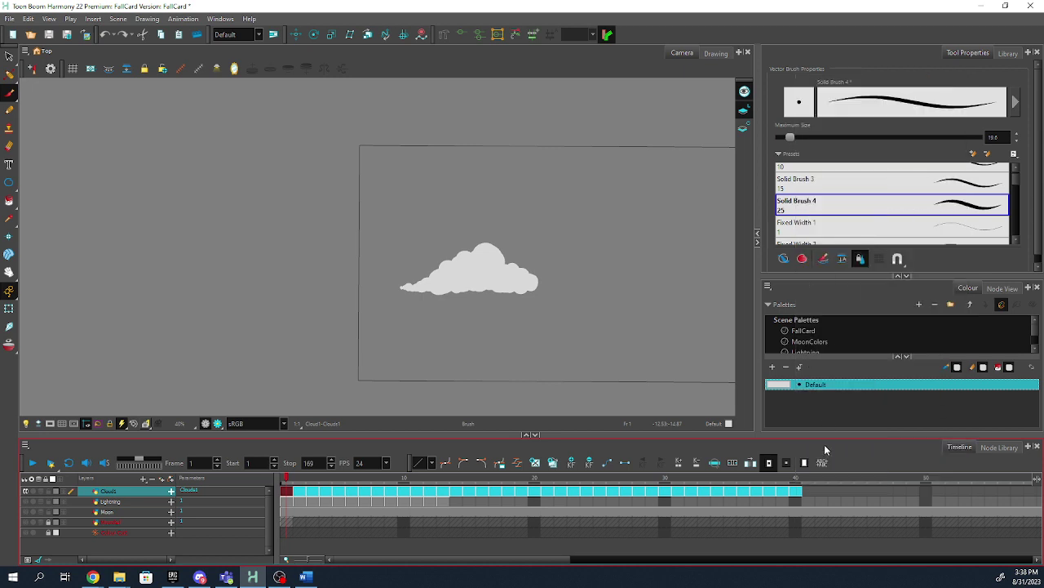
{"action": "left_click", "coordinate": [806, 492]}
{"action": "right_click", "coordinate": [807, 493]}
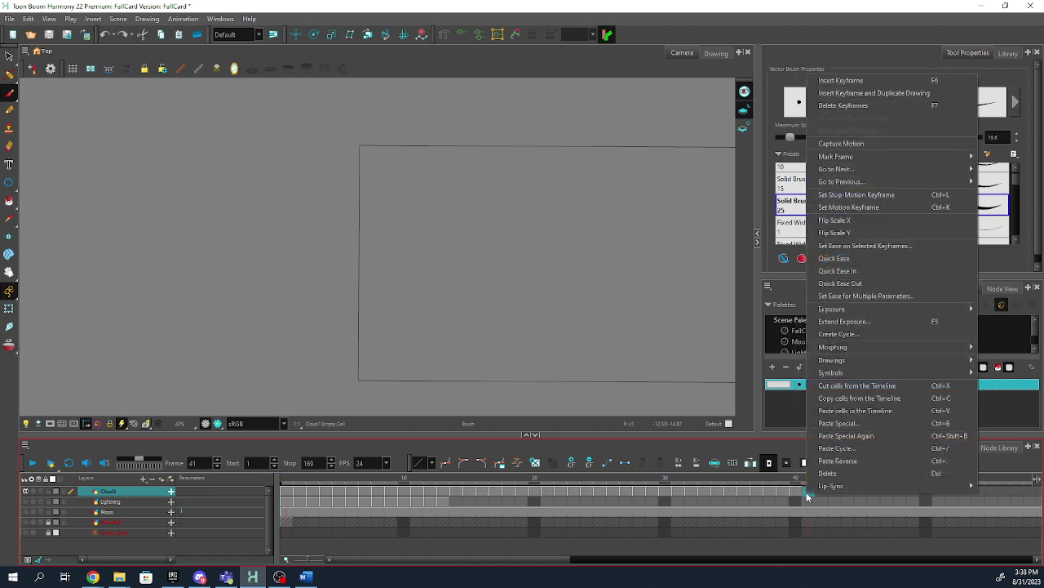
{"action": "left_click", "coordinate": [839, 462]}
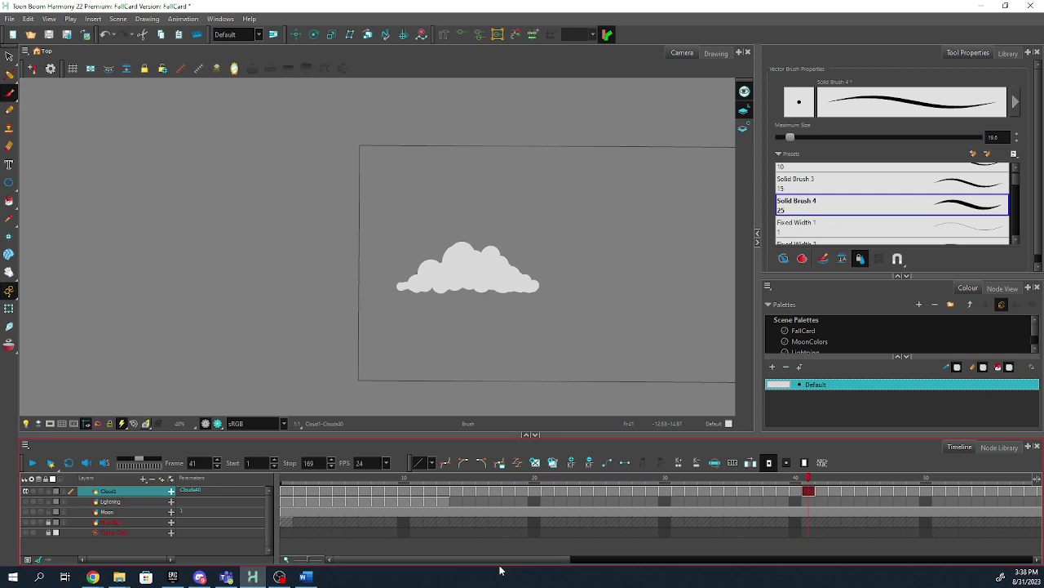
- Play the cloud animation from frame 1 and undo the reversed paste on Cloud1
{"action": "scroll", "coordinate": [306, 561], "scroll_direction": "down", "scroll_amount": 3}
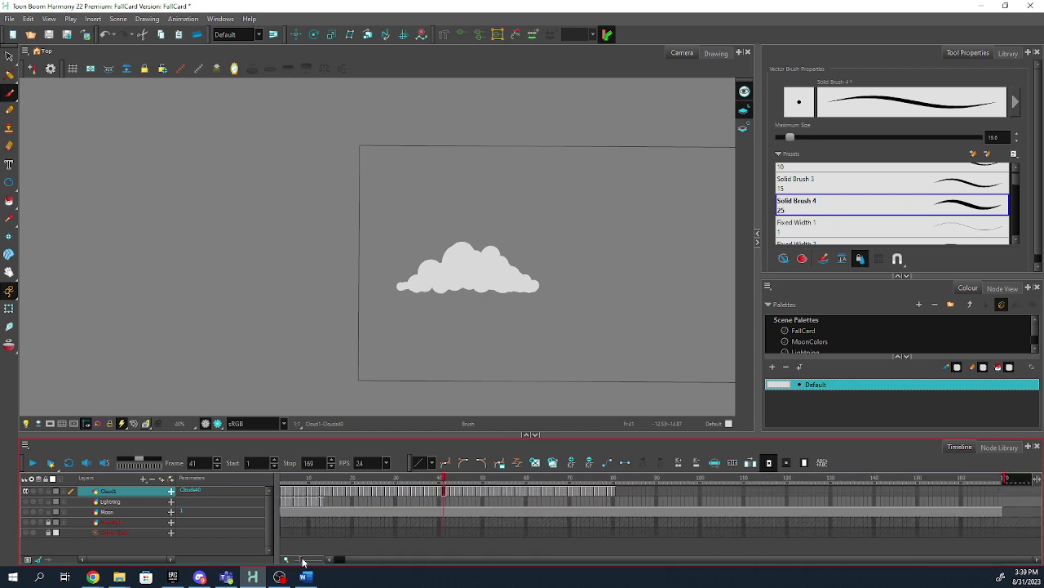
{"action": "scroll", "coordinate": [363, 559], "scroll_direction": "up", "scroll_amount": 3}
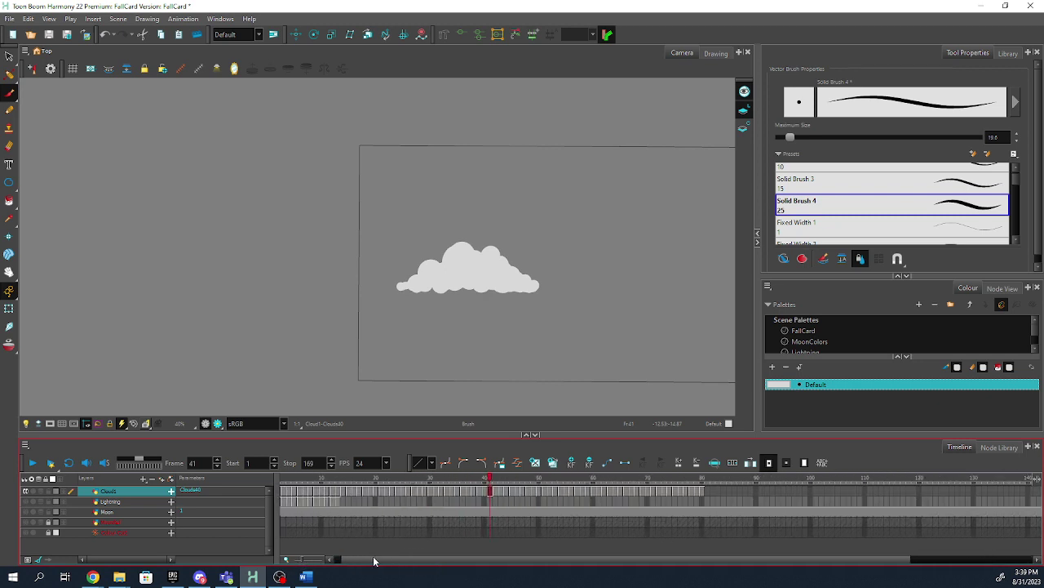
{"action": "left_click", "coordinate": [300, 481]}
{"action": "mouse_move", "coordinate": [297, 482]}
{"action": "left_mouse_down"}
{"action": "mouse_move", "coordinate": [722, 493]}
{"action": "mouse_move", "coordinate": [407, 477]}
{"action": "mouse_move", "coordinate": [338, 490]}
{"action": "mouse_move", "coordinate": [643, 488]}
{"action": "mouse_move", "coordinate": [347, 490]}
{"action": "mouse_move", "coordinate": [277, 462]}
{"action": "mouse_move", "coordinate": [332, 489]}
{"action": "mouse_move", "coordinate": [679, 490]}
{"action": "mouse_move", "coordinate": [232, 464]}
{"action": "left_mouse_up"}
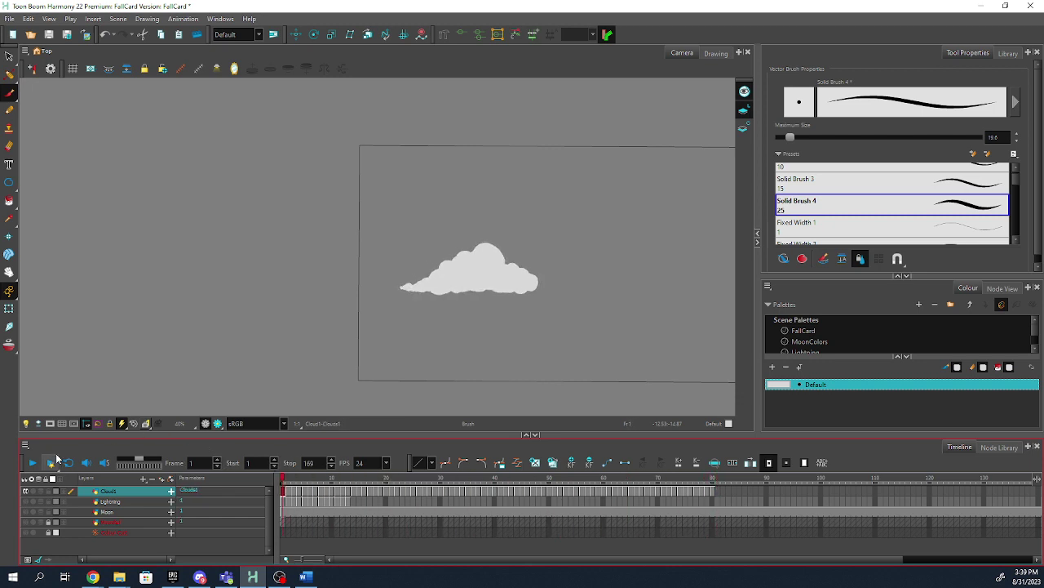
{"action": "left_click", "coordinate": [33, 464]}
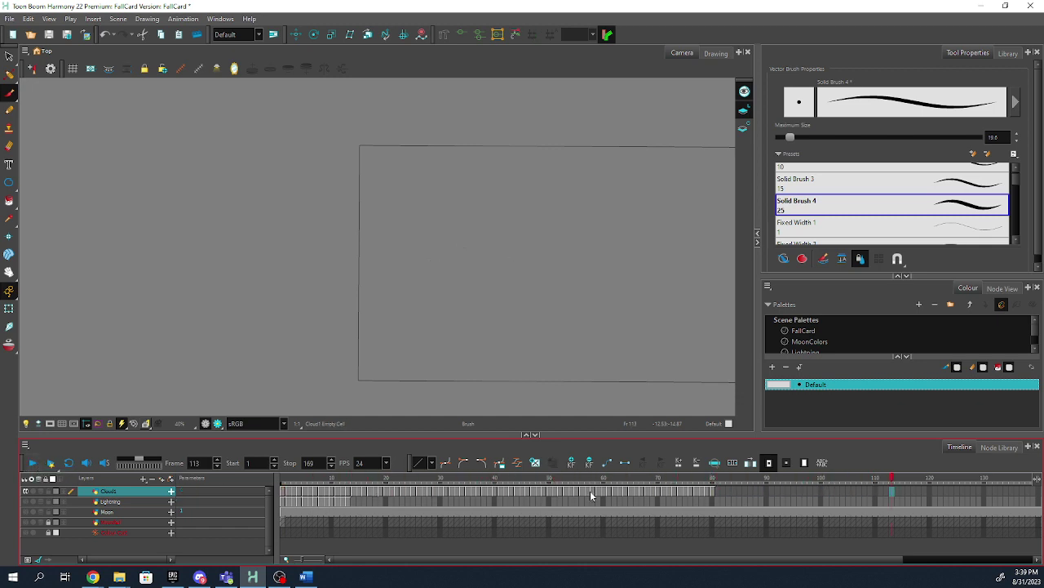
{"action": "key", "text": "ctrl+z"}
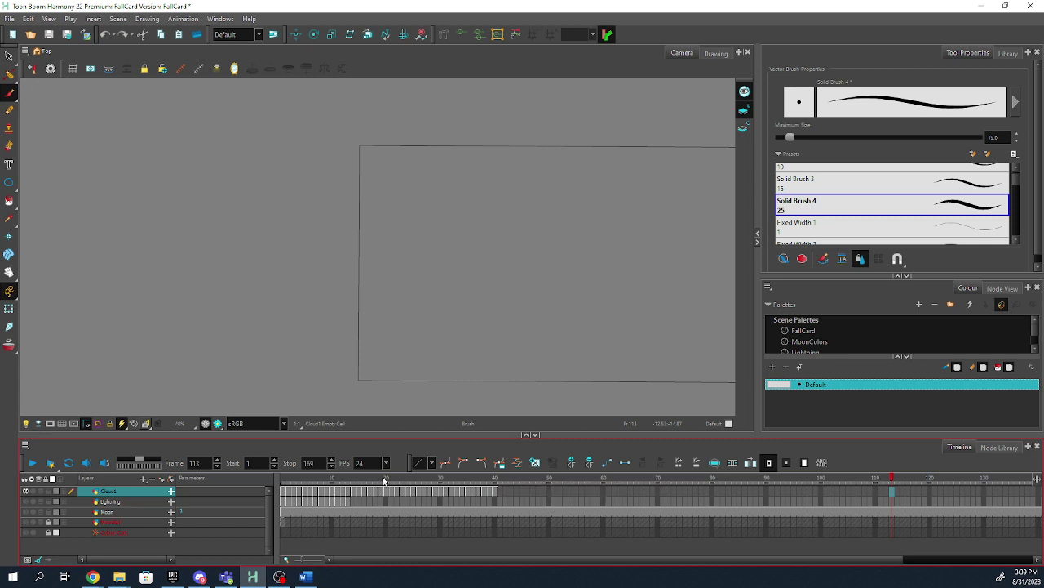
- Go to empty frame 42 on Cloud1 and enable onion skin, extending its range back to show the cloud at frame 40
{"action": "left_click_drag", "start_coordinate": [384, 477], "coordinate": [495, 489]}
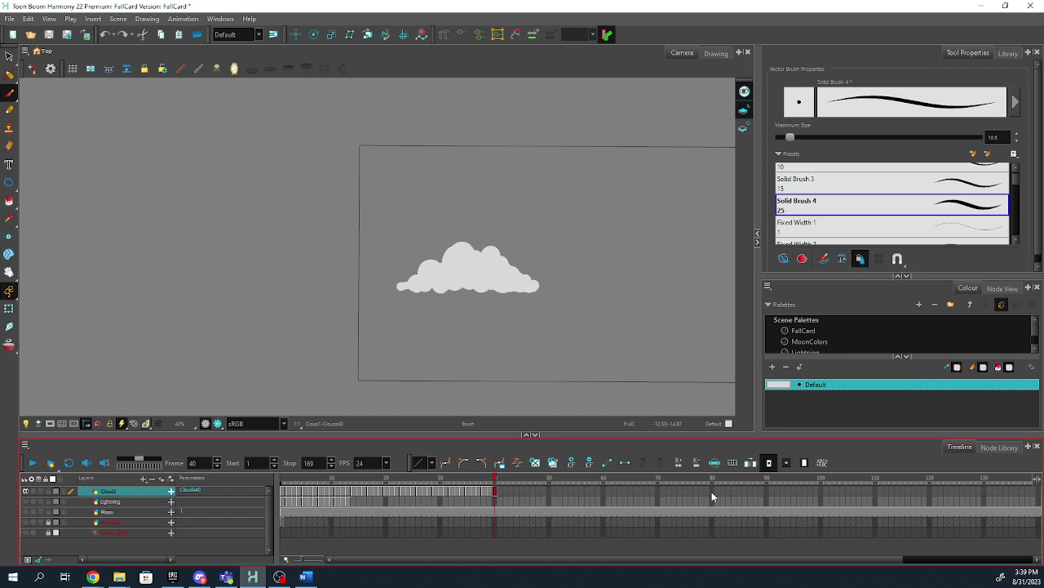
{"action": "left_click", "coordinate": [769, 491]}
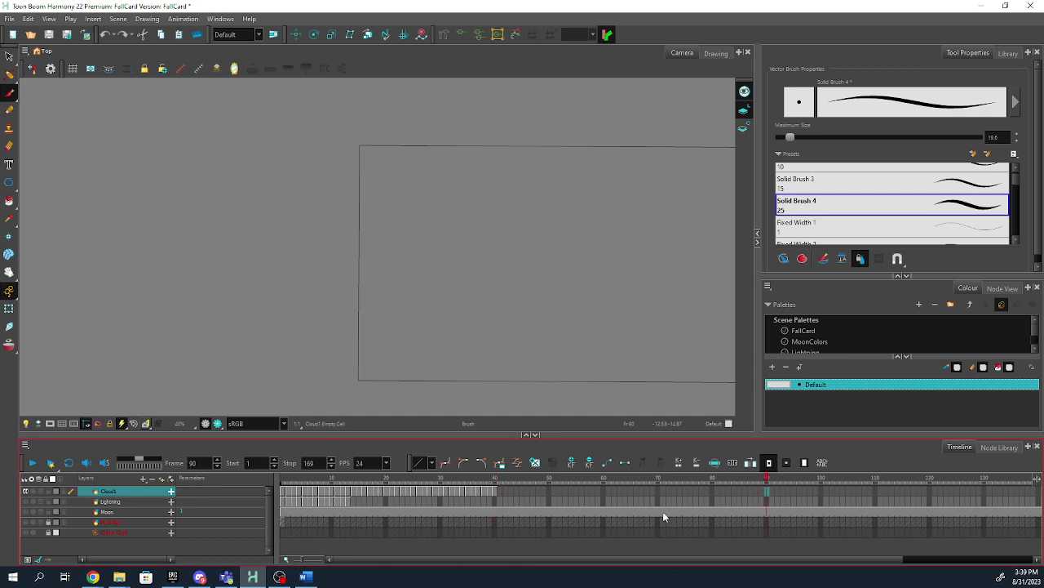
{"action": "left_click", "coordinate": [507, 490]}
{"action": "left_click", "coordinate": [40, 492]}
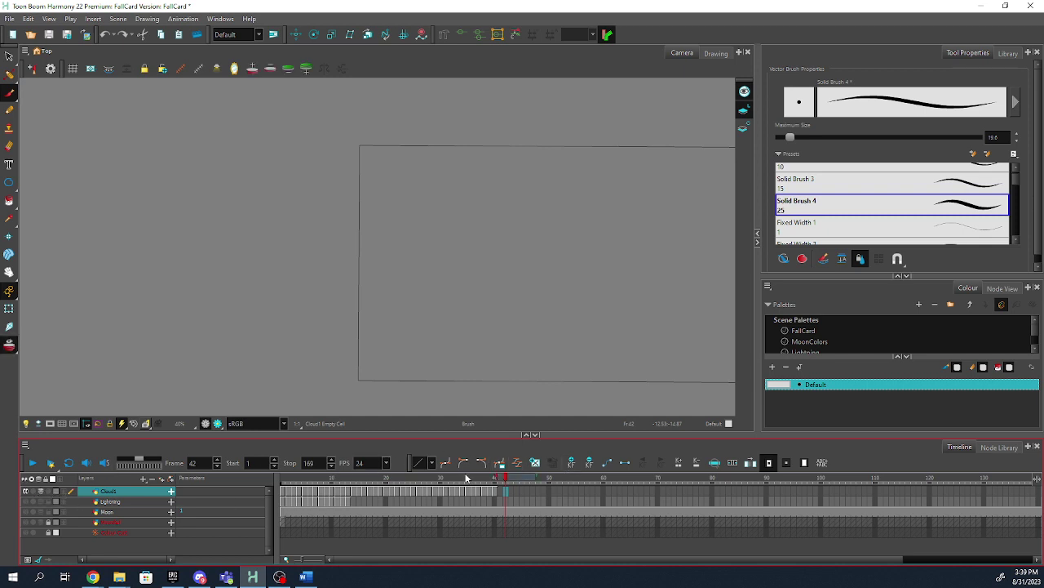
{"action": "left_click_drag", "start_coordinate": [496, 479], "coordinate": [488, 475]}
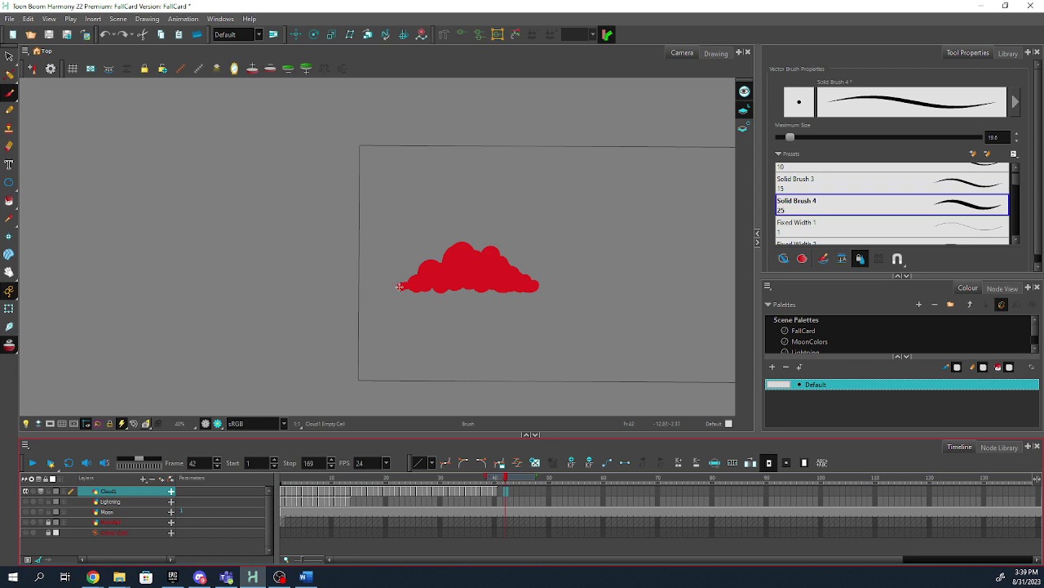
- Set the brush's maximum size to 150 and paint a third, wider cloud with a tall peak over the onion-skinned cloud at frame 42
{"action": "left_click", "coordinate": [1005, 137]}
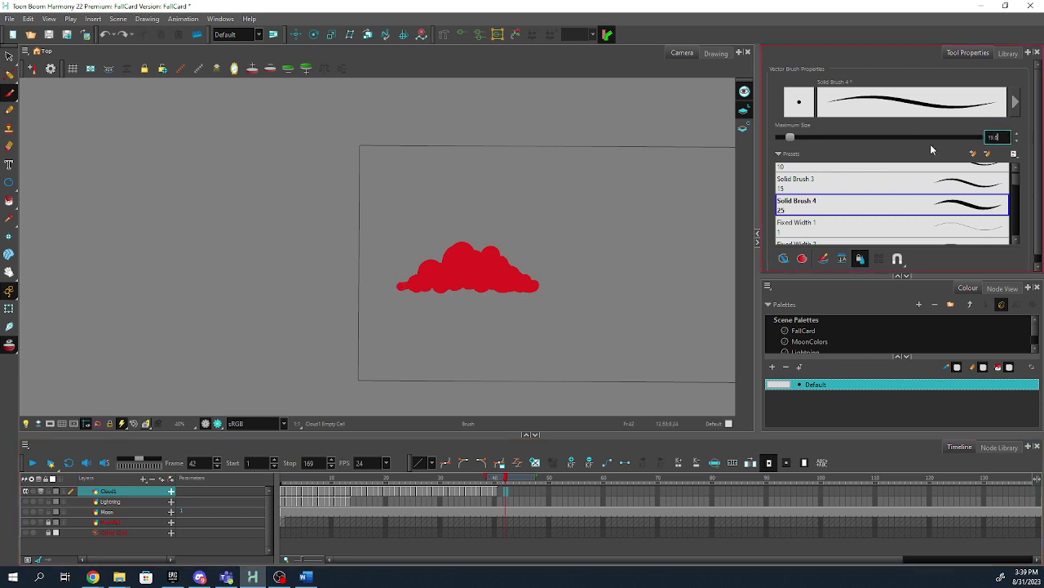
{"action": "type", "text": "150"}
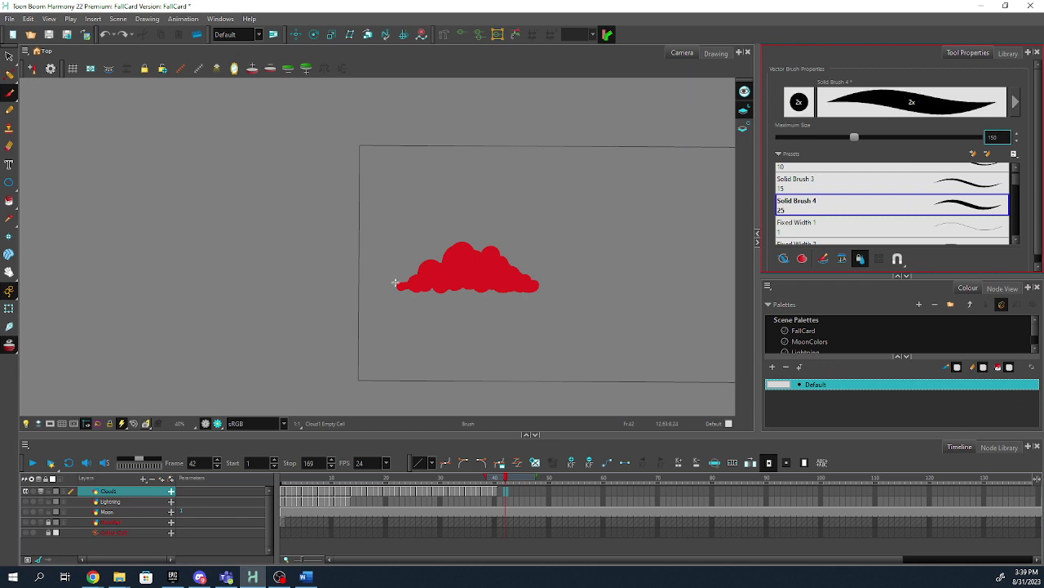
{"action": "mouse_move", "coordinate": [395, 283]}
{"action": "left_mouse_down"}
{"action": "mouse_move", "coordinate": [426, 281]}
{"action": "mouse_move", "coordinate": [431, 264]}
{"action": "mouse_move", "coordinate": [446, 283]}
{"action": "mouse_move", "coordinate": [448, 252]}
{"action": "mouse_move", "coordinate": [459, 279]}
{"action": "mouse_move", "coordinate": [457, 247]}
{"action": "mouse_move", "coordinate": [468, 284]}
{"action": "mouse_move", "coordinate": [481, 240]}
{"action": "mouse_move", "coordinate": [470, 266]}
{"action": "mouse_move", "coordinate": [405, 287]}
{"action": "mouse_move", "coordinate": [415, 270]}
{"action": "mouse_move", "coordinate": [417, 288]}
{"action": "mouse_move", "coordinate": [452, 284]}
{"action": "mouse_move", "coordinate": [438, 266]}
{"action": "mouse_move", "coordinate": [448, 286]}
{"action": "mouse_move", "coordinate": [480, 276]}
{"action": "mouse_move", "coordinate": [485, 287]}
{"action": "mouse_move", "coordinate": [554, 291]}
{"action": "mouse_move", "coordinate": [488, 244]}
{"action": "left_mouse_up"}
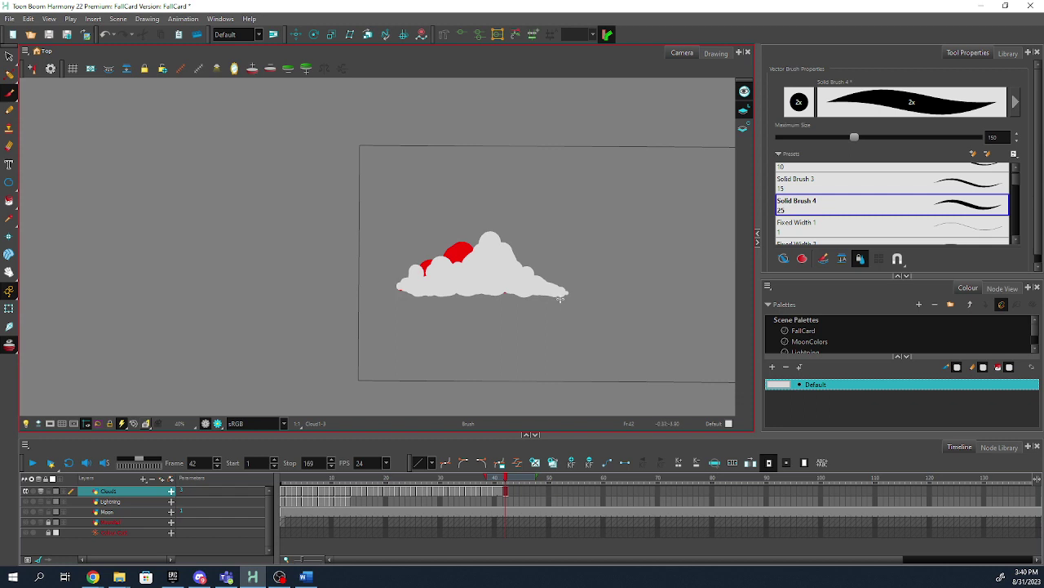
- Place the third cloud drawing at frame 59 on Cloud1 and clear the leftover cells at frames 41 and 42
{"action": "left_click", "coordinate": [505, 493]}
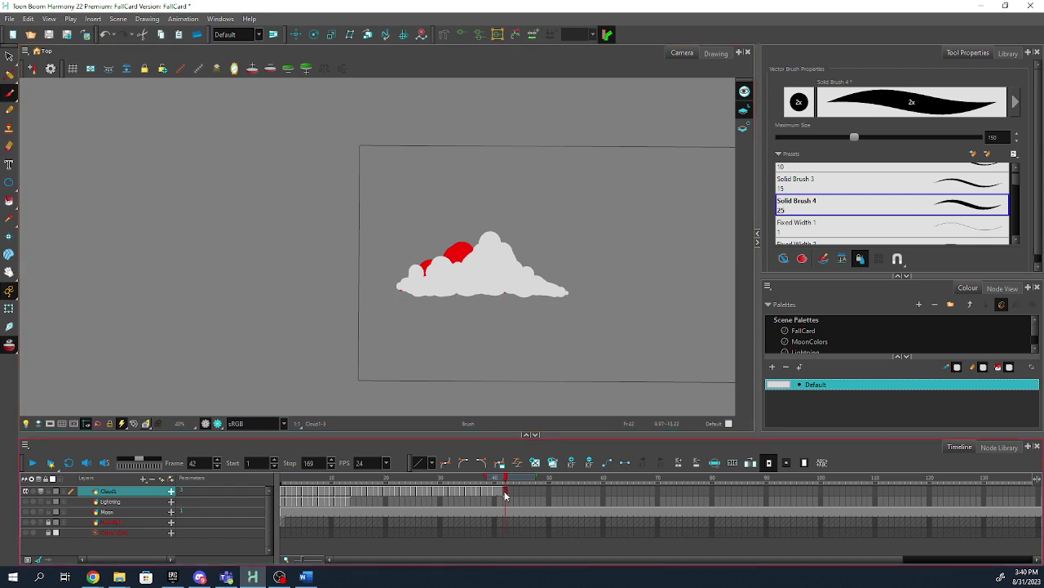
{"action": "left_click", "coordinate": [598, 492]}
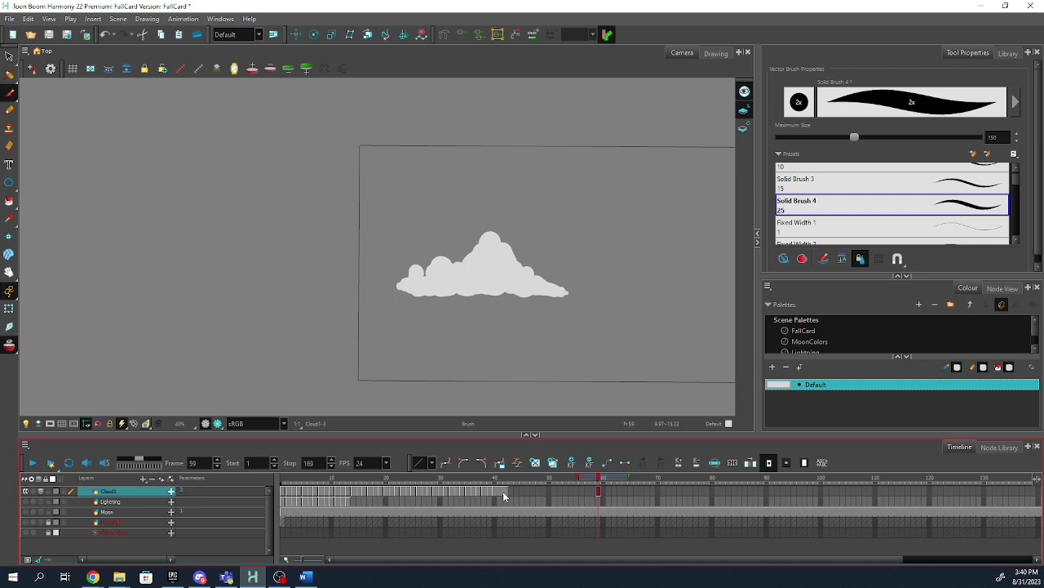
{"action": "left_click", "coordinate": [504, 492]}
{"action": "key", "text": "comma"}
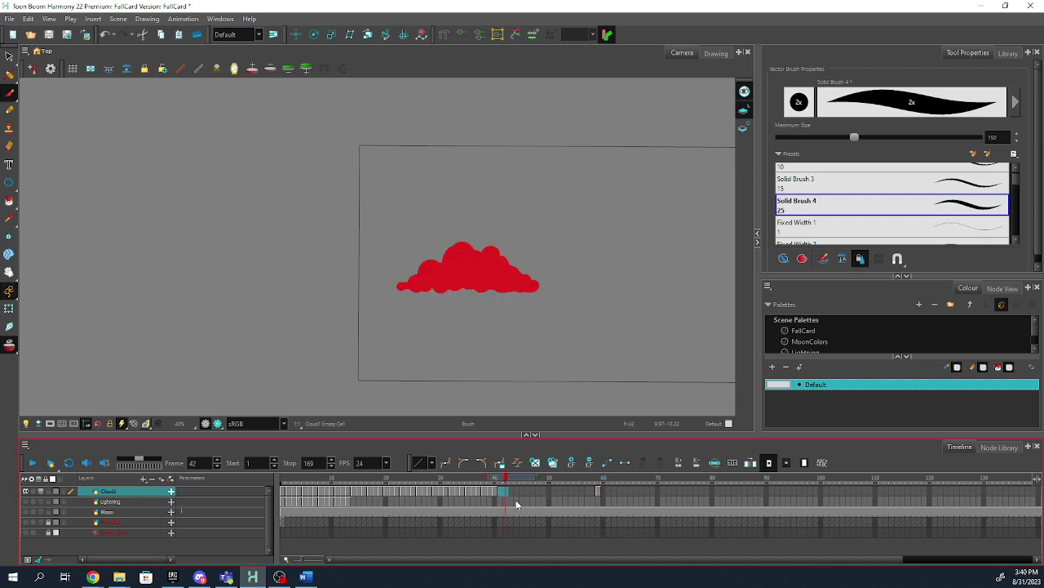
- Move the third cloud drawing on Cloud1 to frame 110
{"action": "key", "text": "comma"}
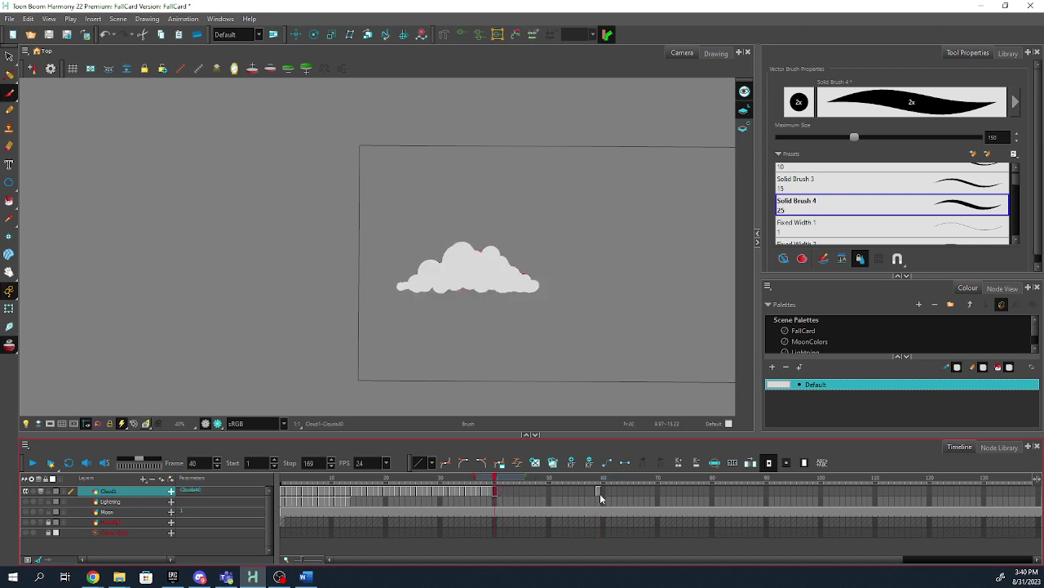
{"action": "left_click", "coordinate": [598, 492]}
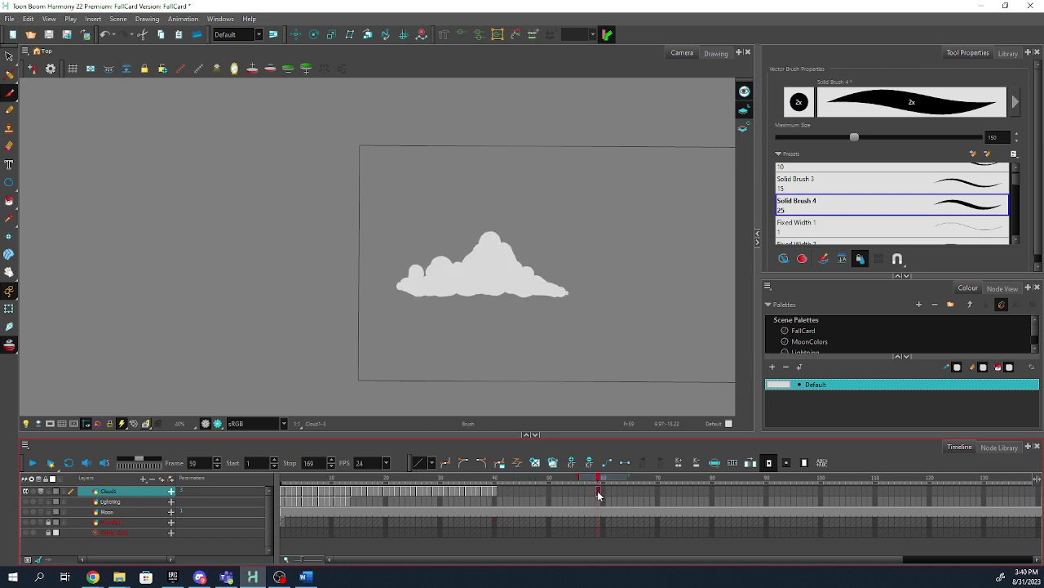
{"action": "left_click", "coordinate": [875, 492]}
- Create a morphing between frames 40 and 110 on Cloud1 and scrub through it to check the shape change
{"action": "left_click", "coordinate": [497, 490]}
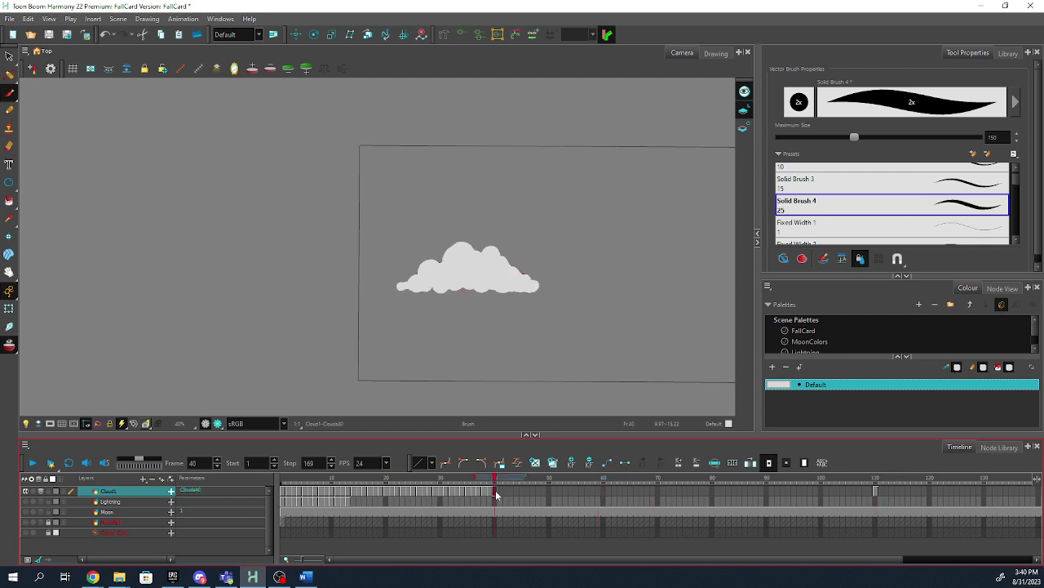
{"action": "left_click", "coordinate": [874, 492], "text": "shift"}
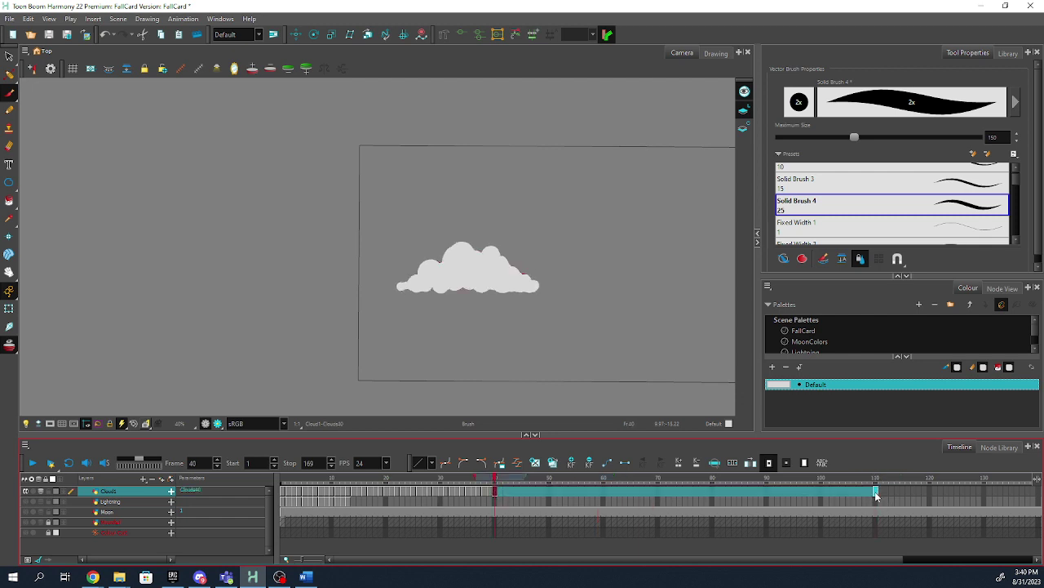
{"action": "left_click", "coordinate": [187, 23]}
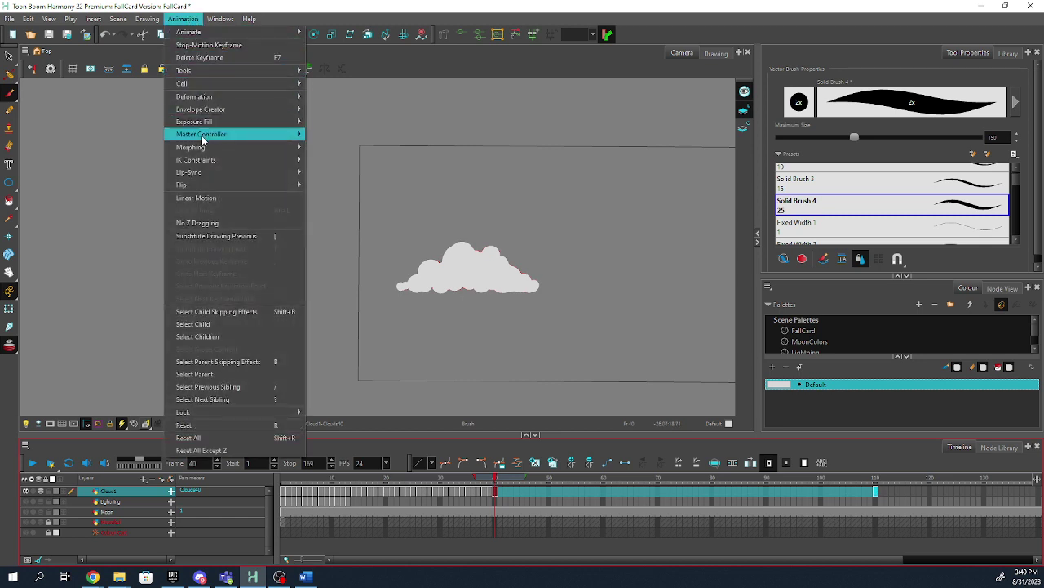
{"action": "mouse_move", "coordinate": [268, 151]}
{"action": "left_click", "coordinate": [331, 148]}
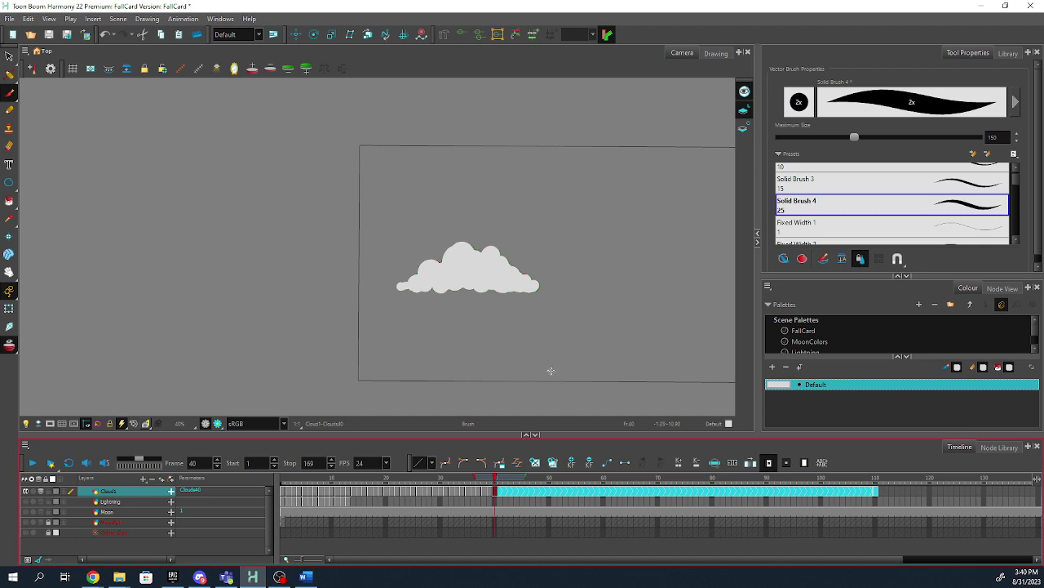
{"action": "left_click_drag", "start_coordinate": [495, 482], "coordinate": [875, 494]}
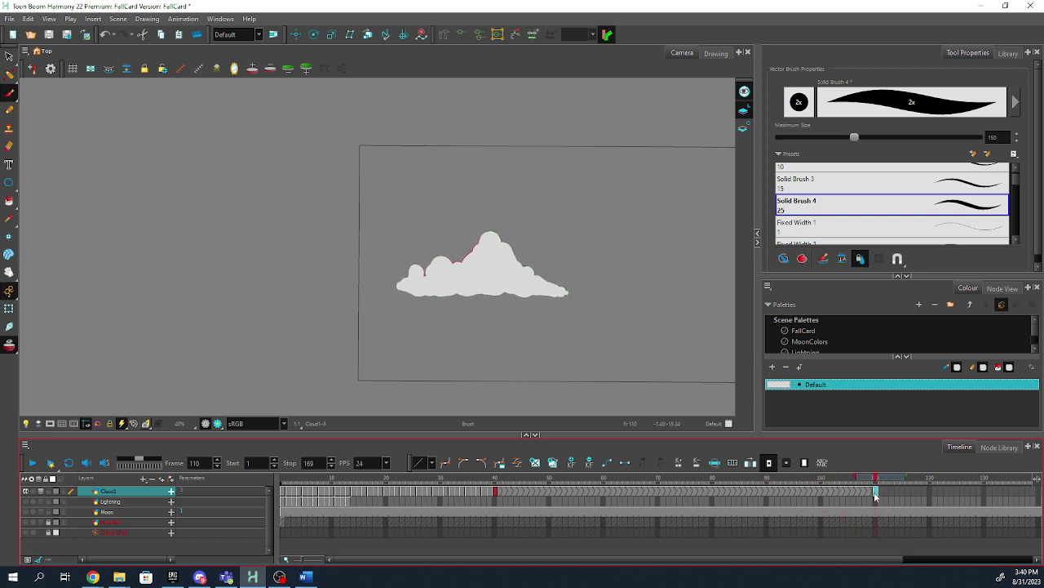
- Copy the first cloud drawing from frame 1 of Cloud1 and paste it at frame 169
{"action": "left_click", "coordinate": [284, 493]}
{"action": "right_click", "coordinate": [284, 494]}
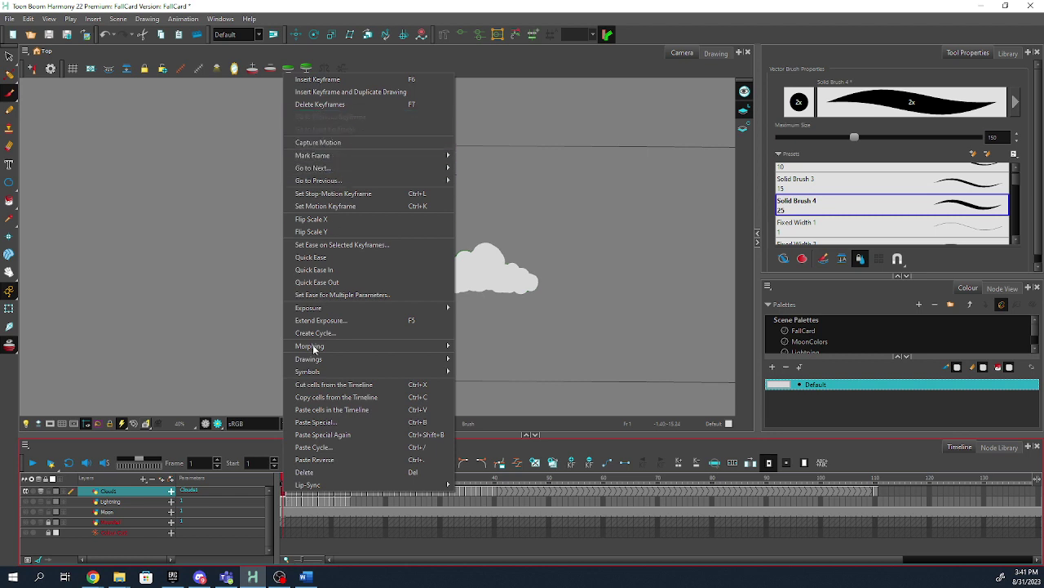
{"action": "left_click", "coordinate": [315, 397]}
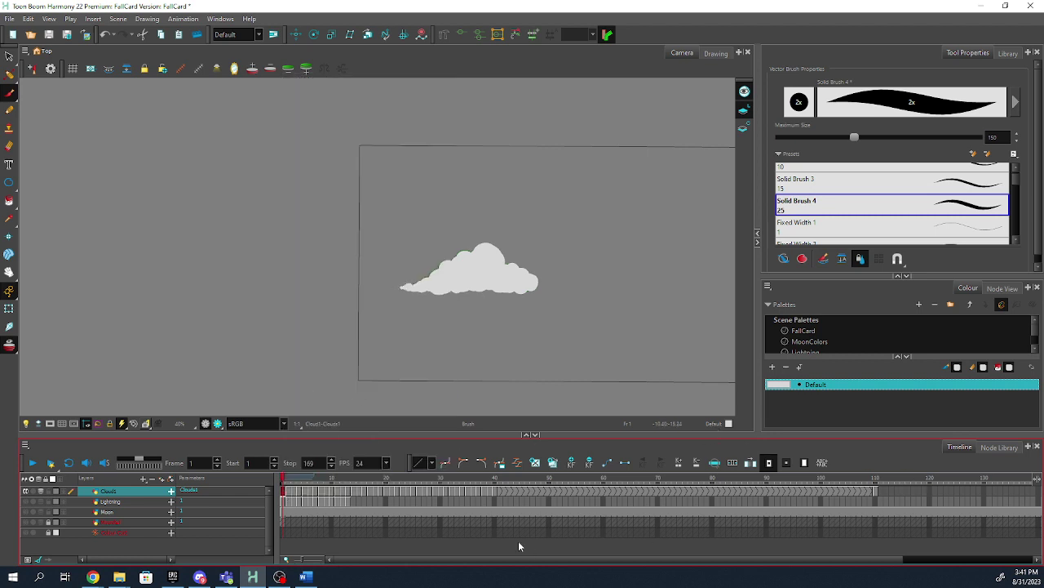
{"action": "left_click_drag", "start_coordinate": [514, 560], "coordinate": [809, 557]}
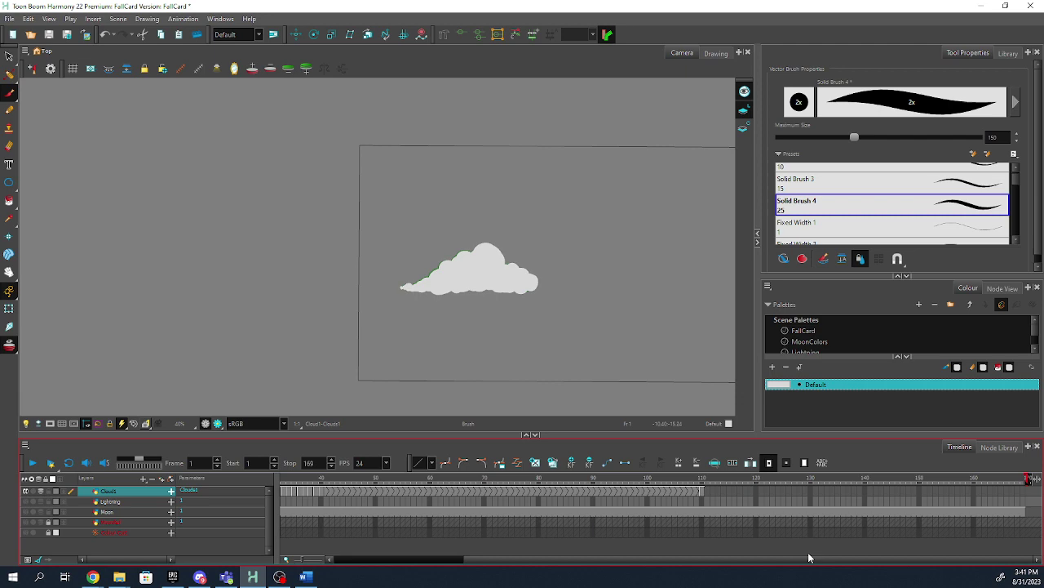
{"action": "left_click", "coordinate": [1024, 493]}
{"action": "right_click", "coordinate": [1024, 492]}
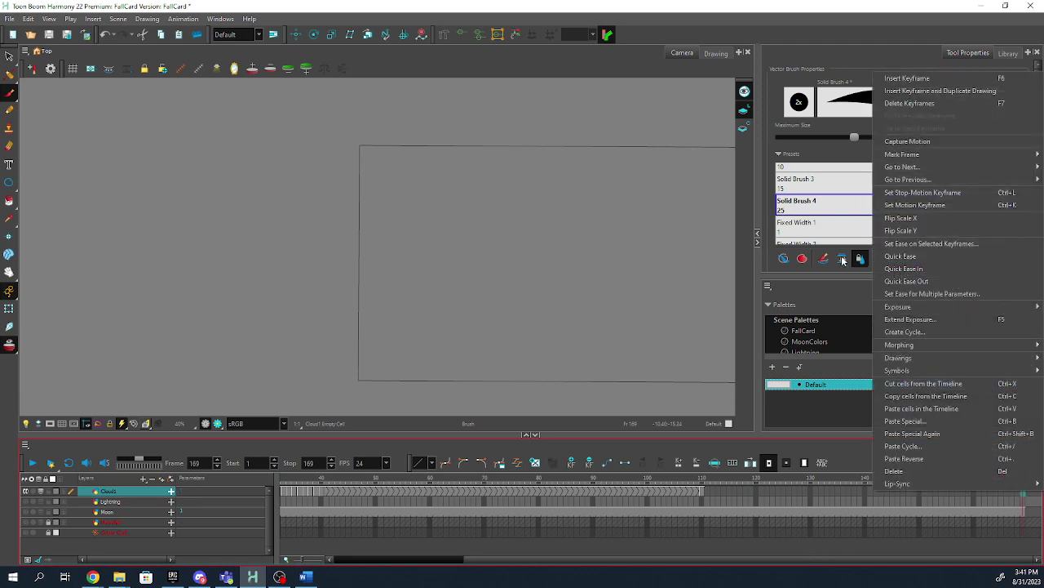
{"action": "left_click", "coordinate": [909, 409]}
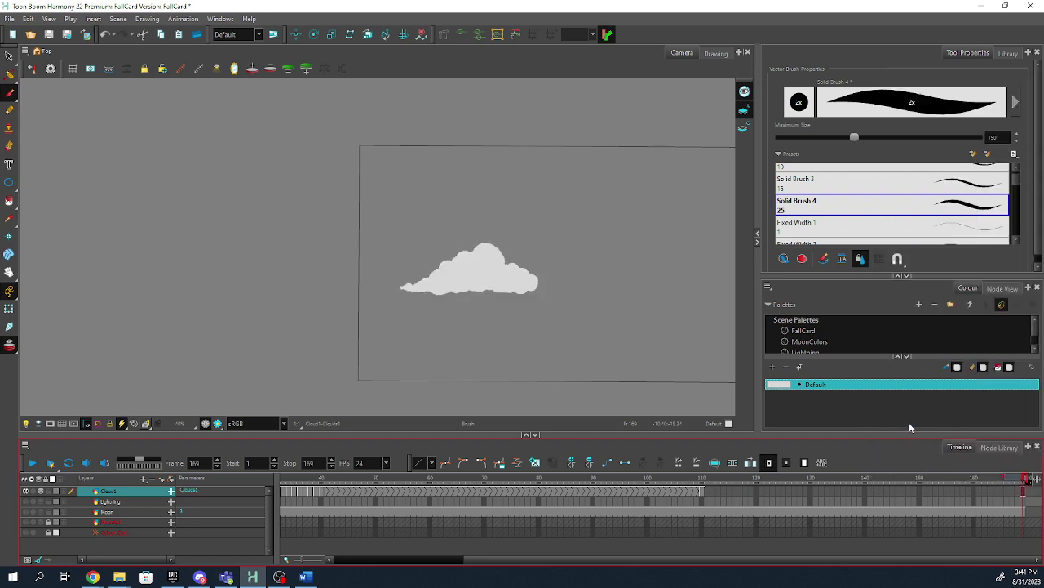
- Create a morphing between frames 110 and 169 on Cloud1 and scrub back to frame 1
{"action": "left_click", "coordinate": [700, 491]}
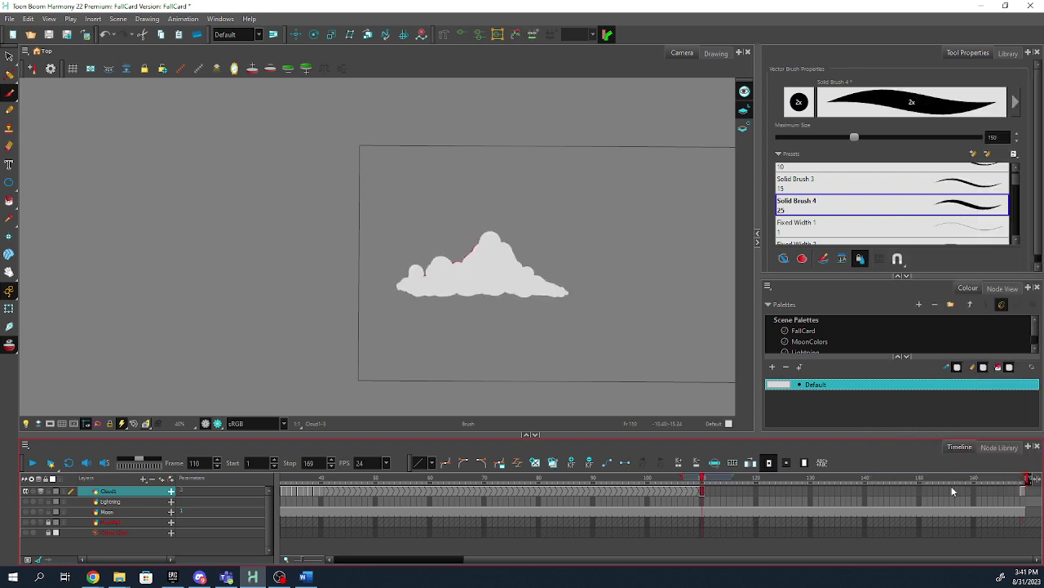
{"action": "left_click", "coordinate": [1022, 492], "text": "shift"}
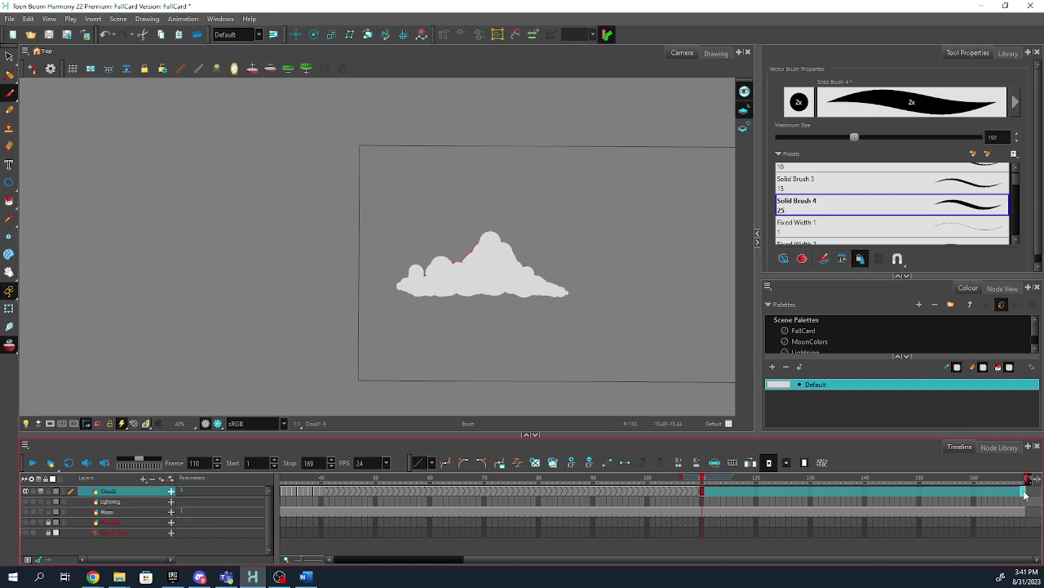
{"action": "left_click", "coordinate": [183, 19]}
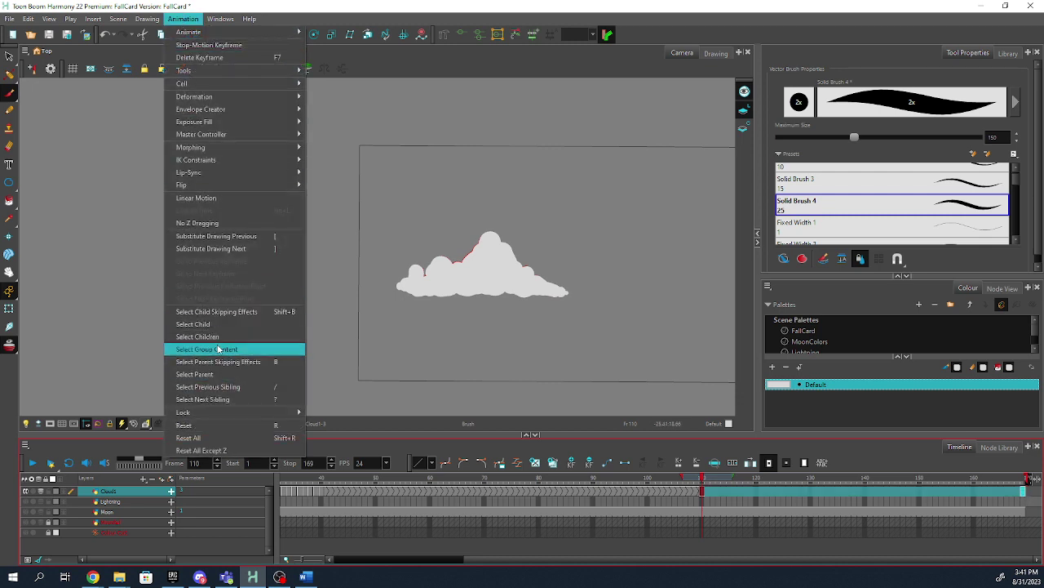
{"action": "mouse_move", "coordinate": [208, 147]}
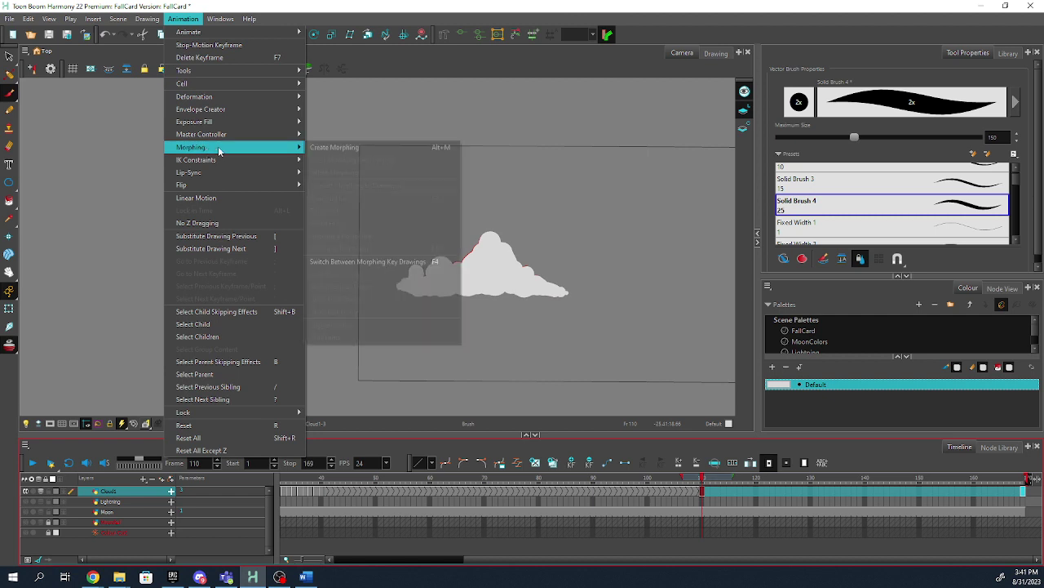
{"action": "left_click", "coordinate": [326, 146]}
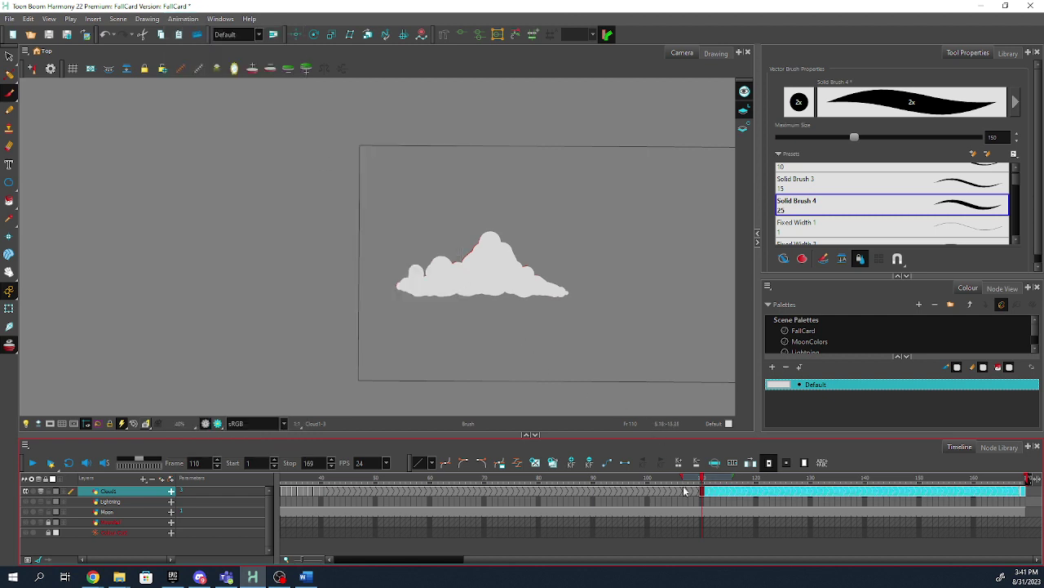
{"action": "left_click_drag", "start_coordinate": [658, 480], "coordinate": [153, 445]}
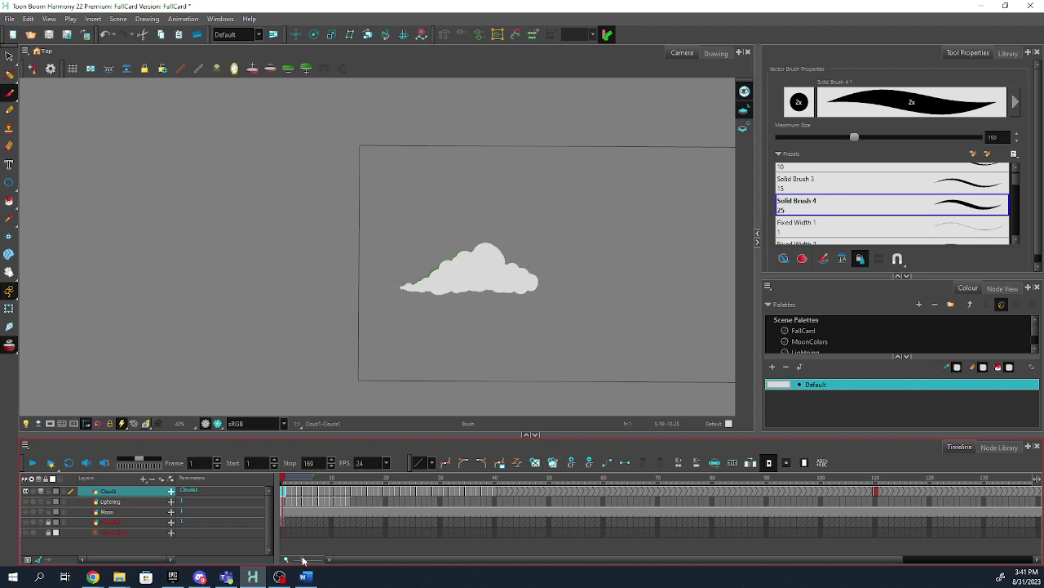
- Convert the morphing across frames 1 to 169 on Cloud1 to drawings with the basename Clouds
{"action": "left_click_drag", "start_coordinate": [303, 560], "coordinate": [300, 559]}
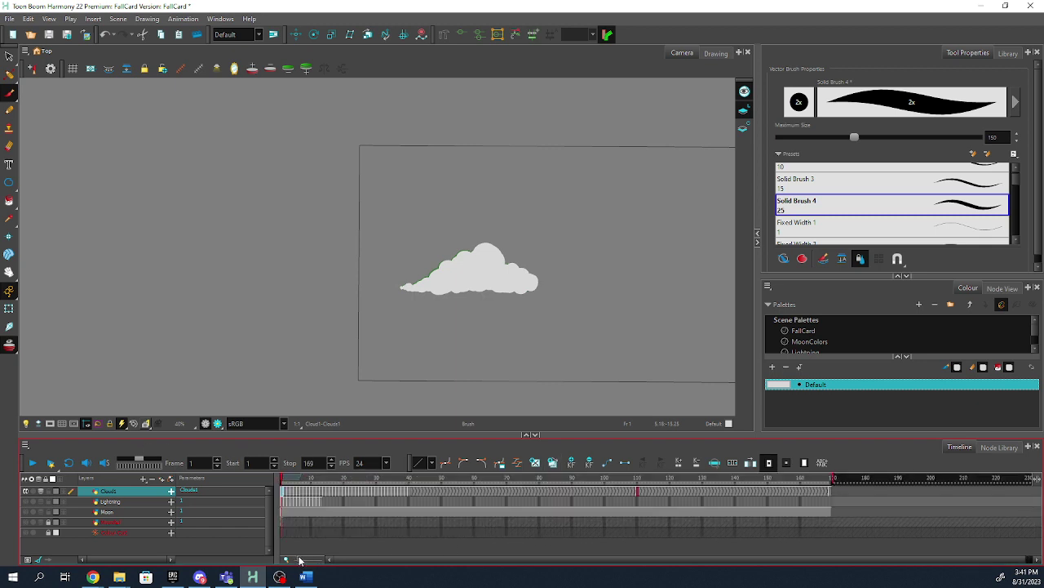
{"action": "left_click", "coordinate": [830, 492]}
{"action": "left_click", "coordinate": [283, 494]}
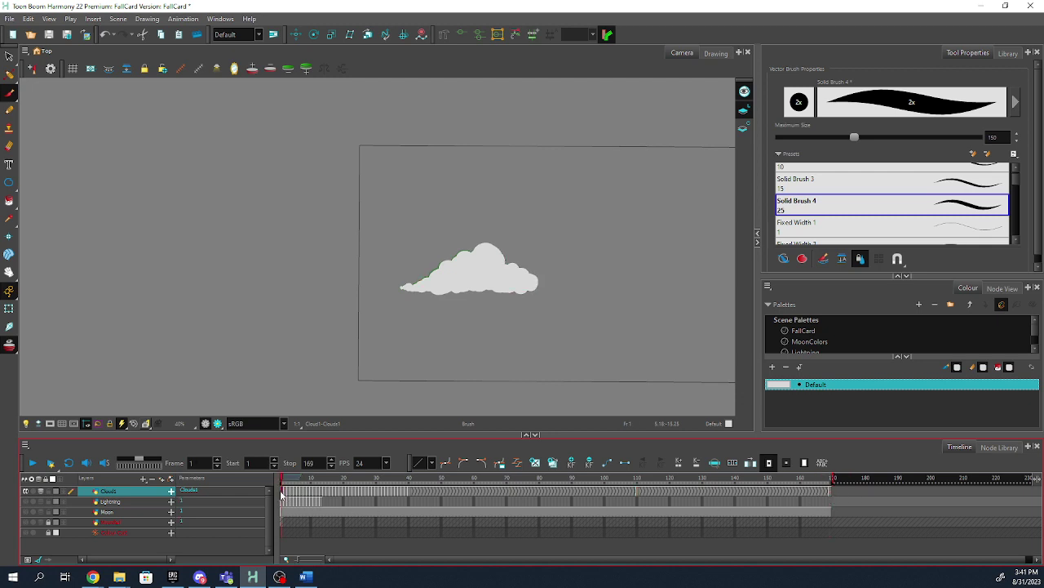
{"action": "left_click", "coordinate": [830, 488], "text": "shift"}
{"action": "left_click", "coordinate": [147, 19]}
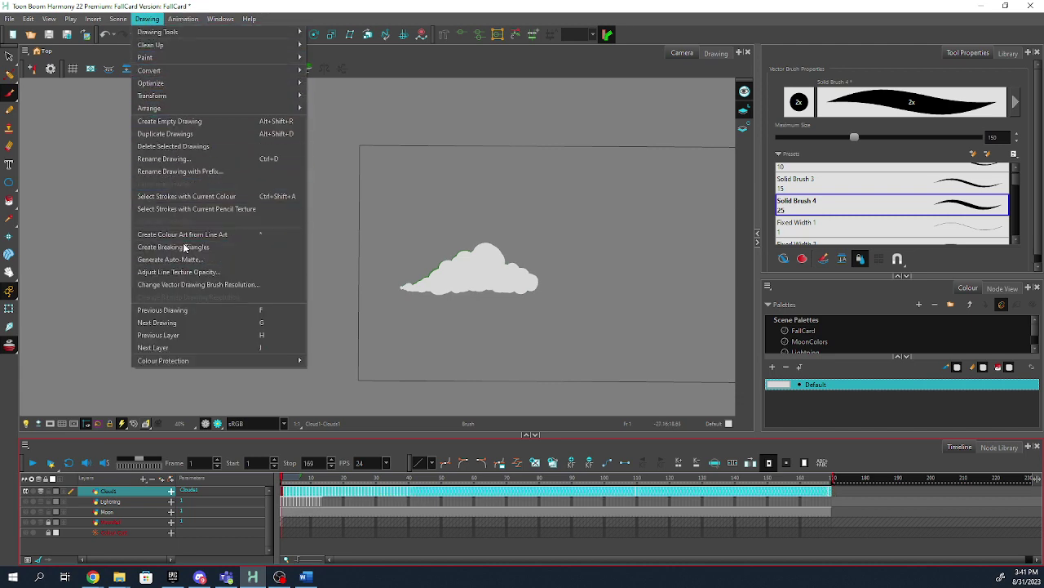
{"action": "mouse_move", "coordinate": [173, 23]}
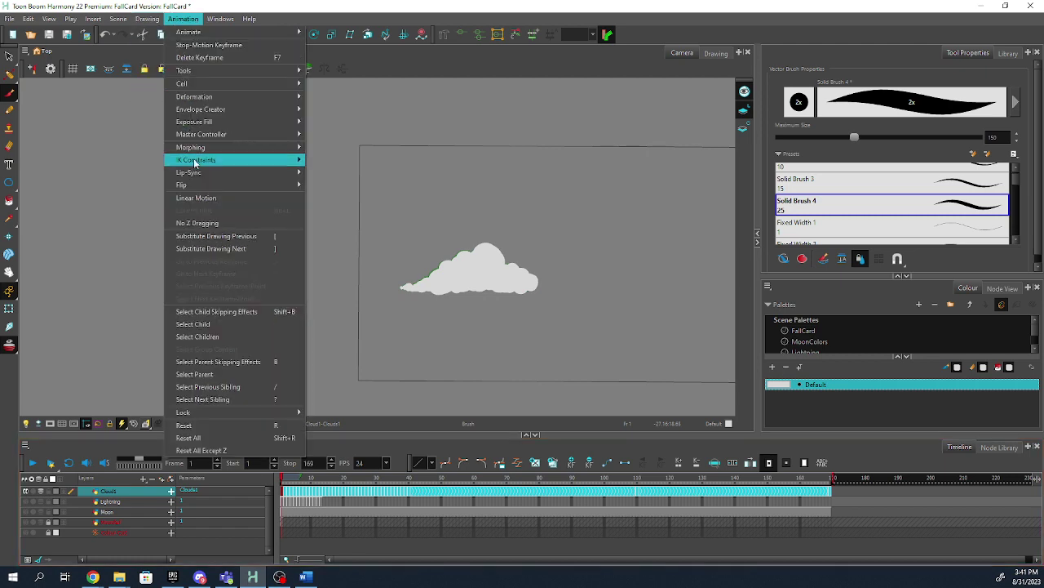
{"action": "mouse_move", "coordinate": [204, 149]}
{"action": "left_click", "coordinate": [330, 187]}
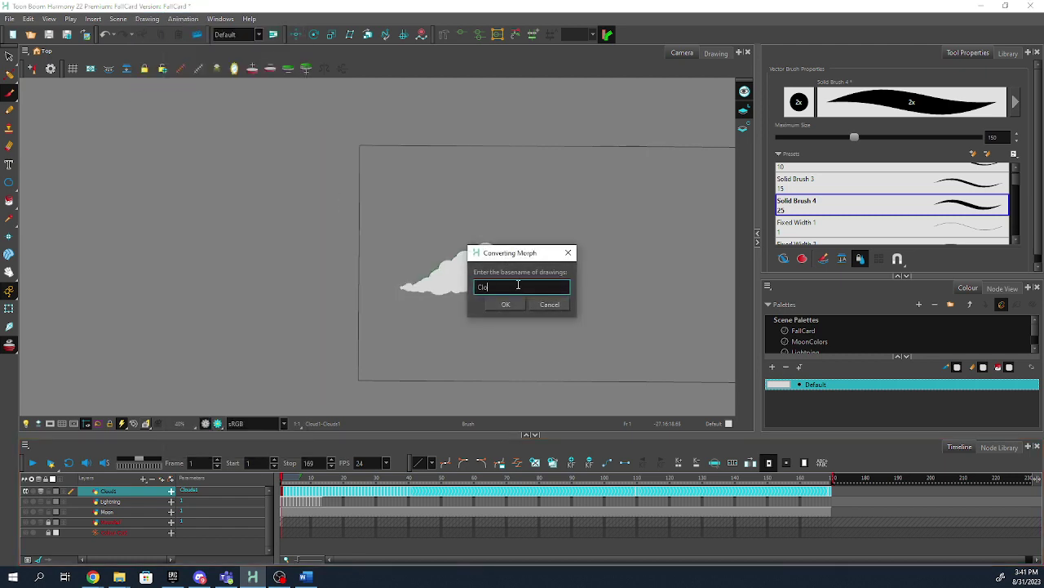
{"action": "type", "text": "Clouds"}
{"action": "key", "text": "Return"}
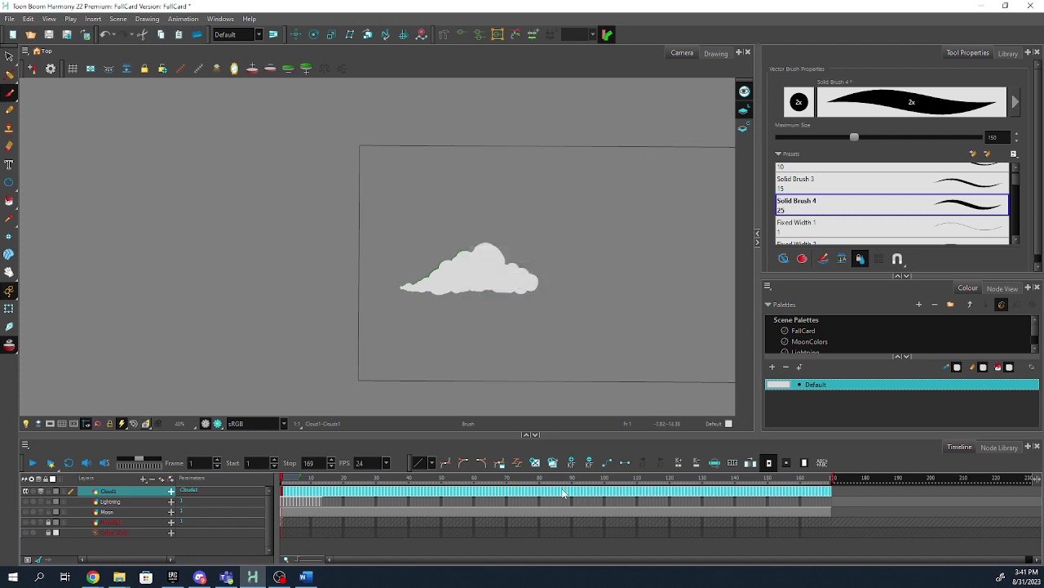
- Play and scrub the converted cloud animation, and inspect the cloud shape at frame 127 with the Select tool
{"action": "mouse_move", "coordinate": [565, 479]}
{"action": "left_mouse_down"}
{"action": "mouse_move", "coordinate": [832, 480]}
{"action": "mouse_move", "coordinate": [379, 480]}
{"action": "mouse_move", "coordinate": [209, 468]}
{"action": "left_mouse_up"}
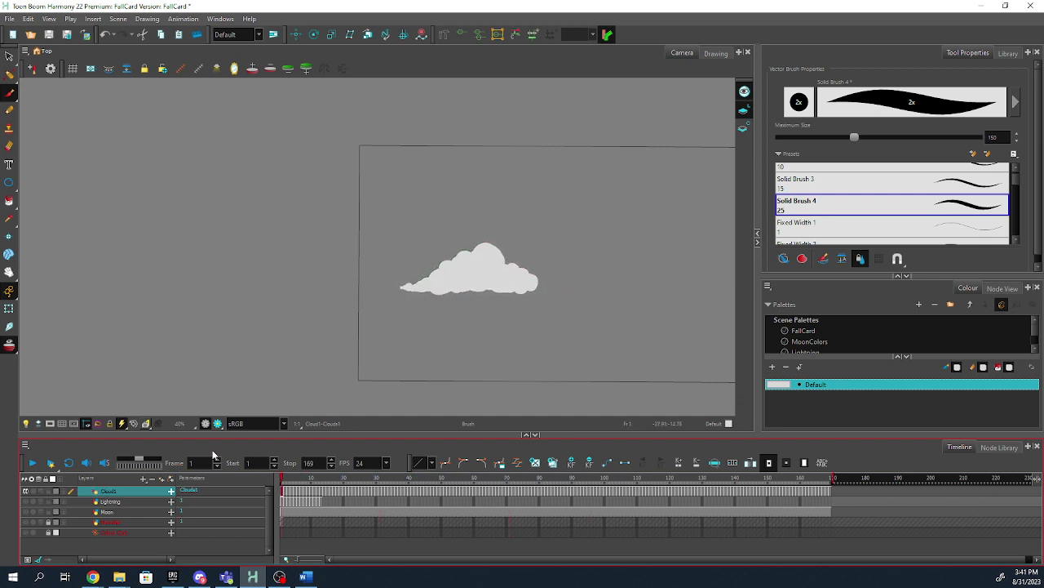
{"action": "left_click", "coordinate": [33, 464]}
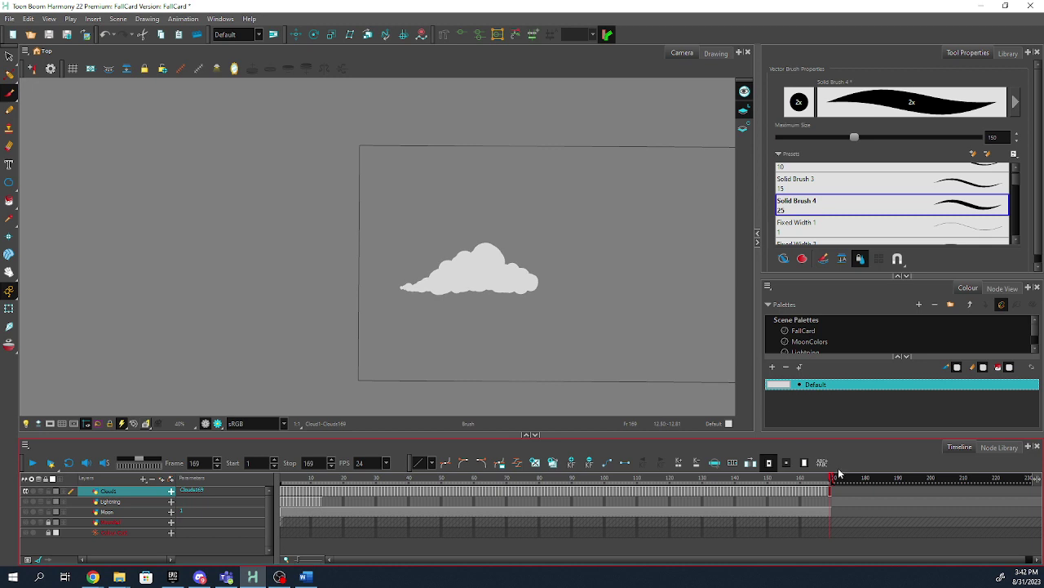
{"action": "left_click", "coordinate": [798, 478]}
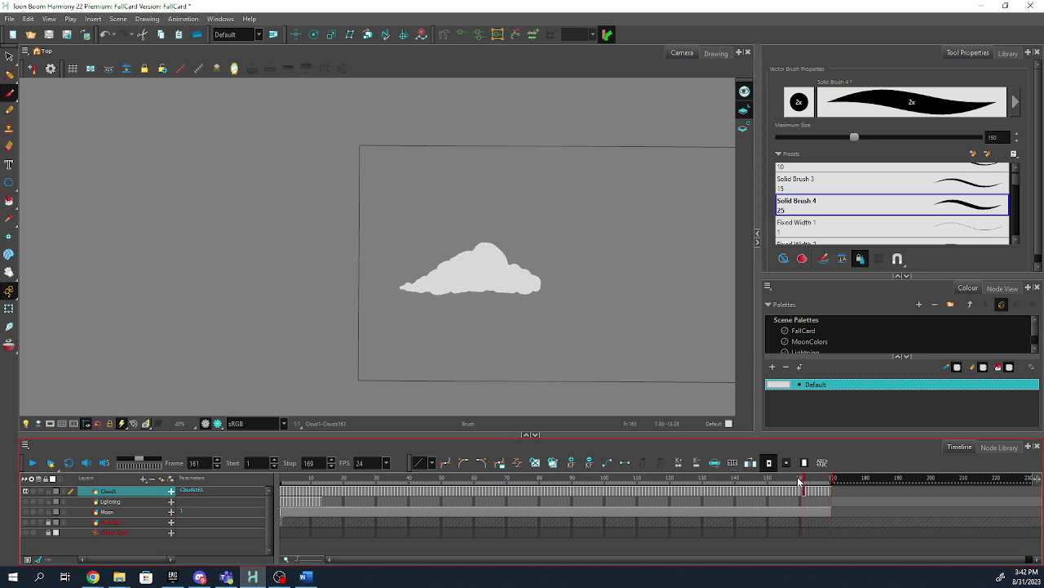
{"action": "left_click_drag", "start_coordinate": [799, 478], "coordinate": [693, 478]}
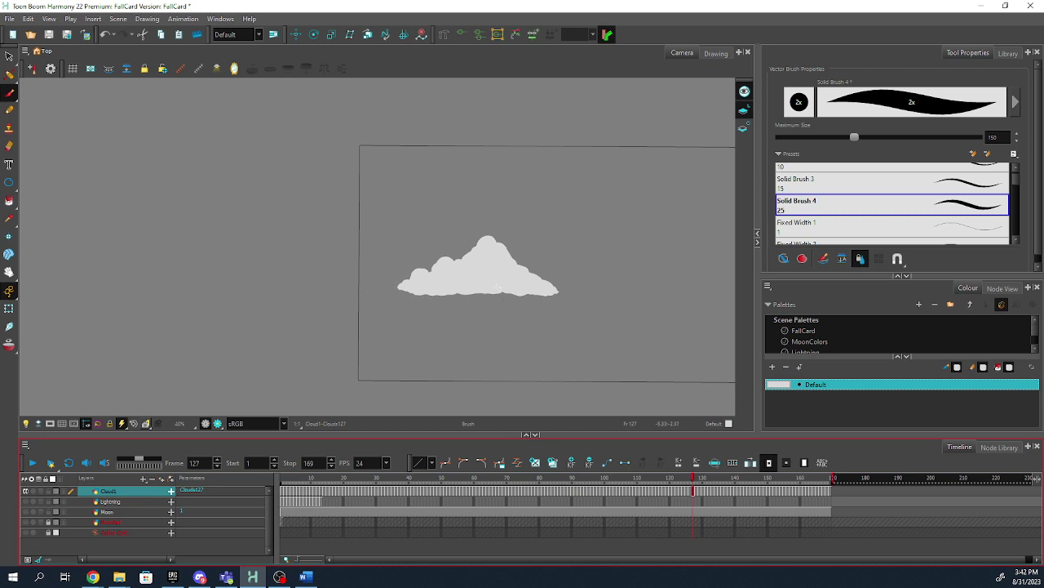
{"action": "left_click", "coordinate": [7, 58]}
{"action": "left_click", "coordinate": [496, 284]}
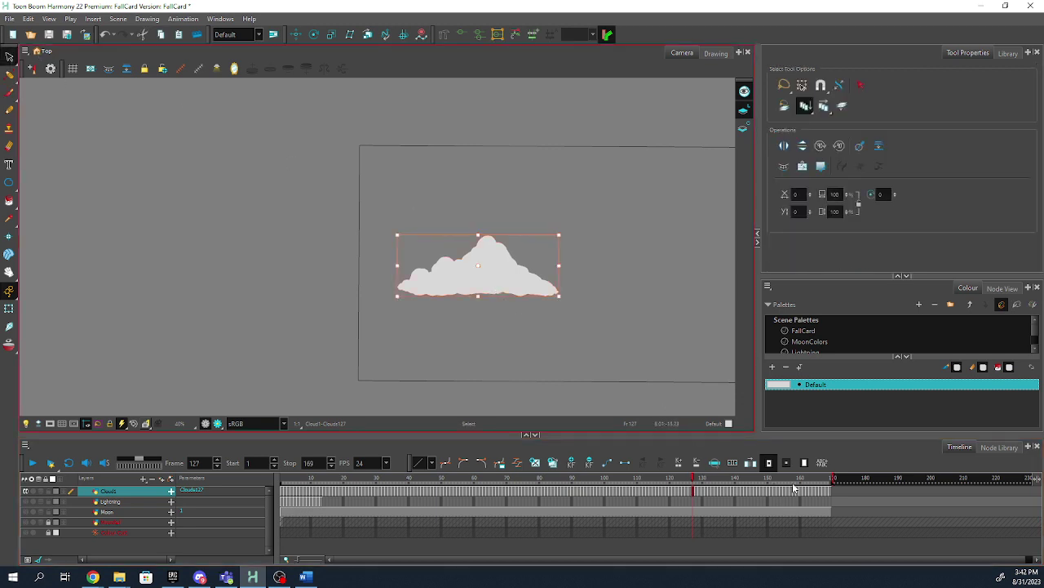
{"action": "left_click_drag", "start_coordinate": [793, 487], "coordinate": [832, 480]}
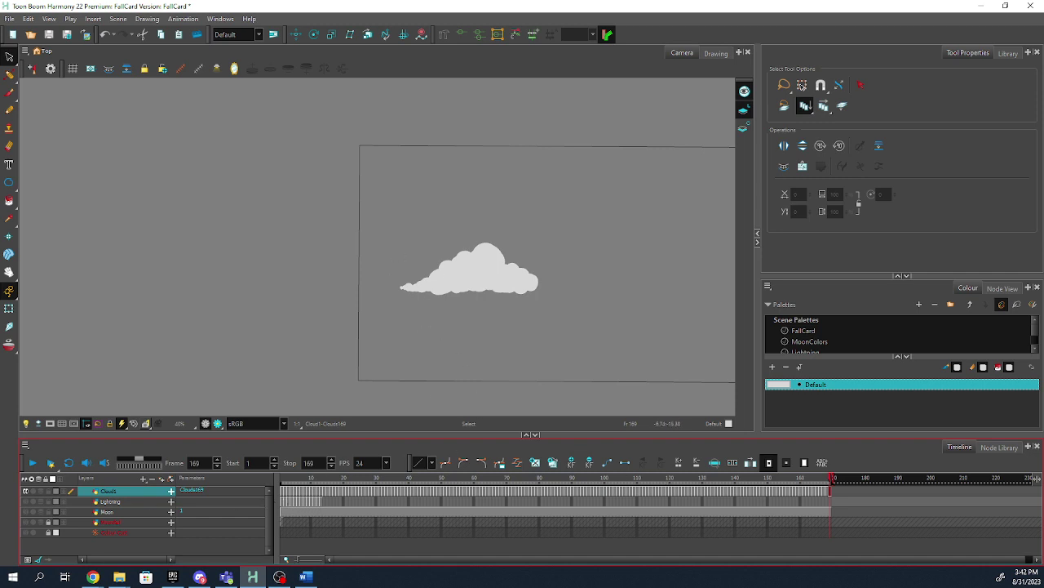
- Show the Moon and background colour layers, preview the centred scene in Render View, and select the Cloud1 layer
{"action": "left_click", "coordinate": [115, 514]}
{"action": "left_click", "coordinate": [26, 511]}
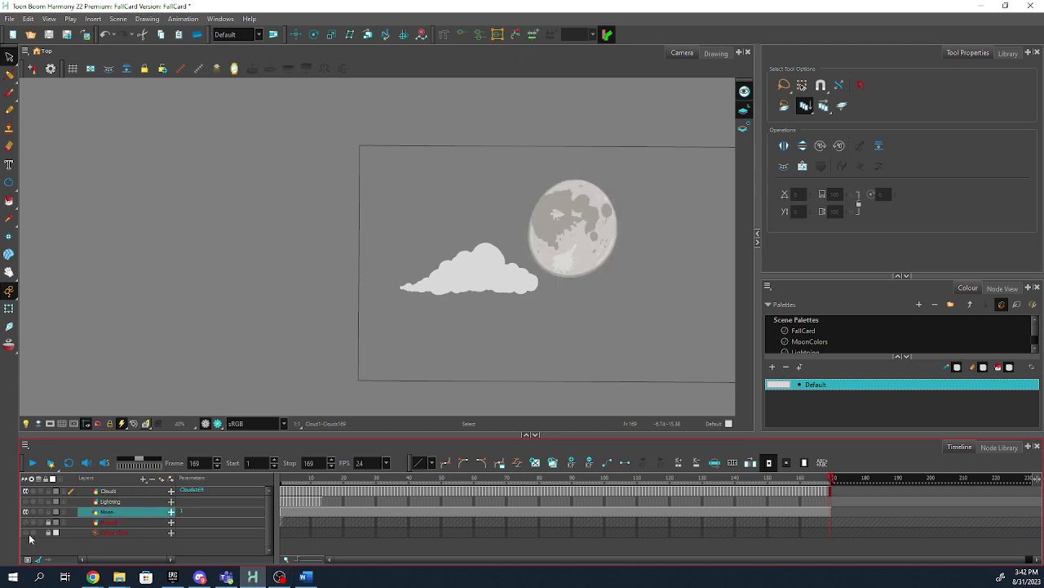
{"action": "left_click", "coordinate": [26, 532]}
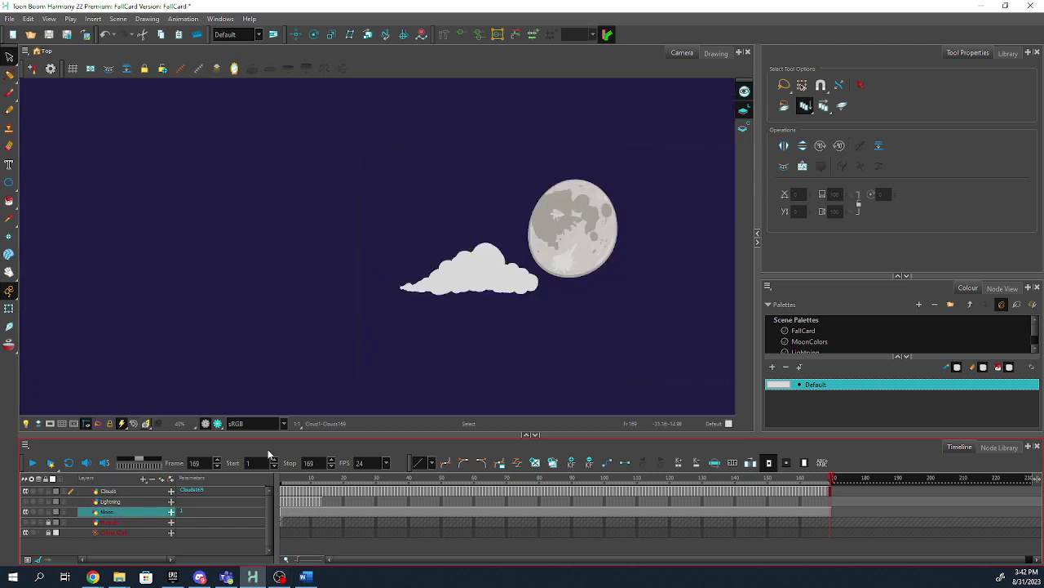
{"action": "left_click", "coordinate": [218, 425]}
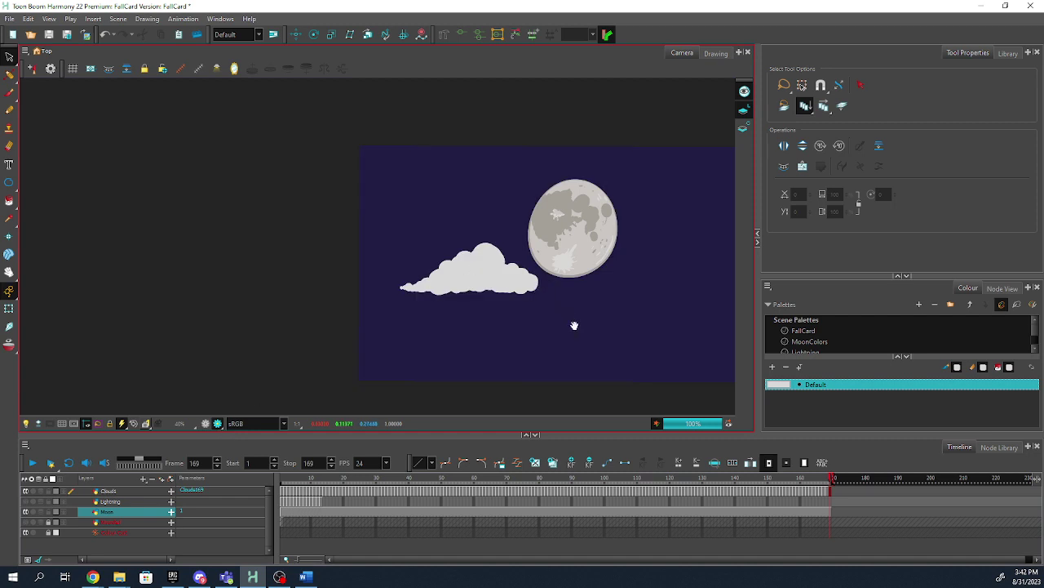
{"action": "left_click_drag", "start_coordinate": [574, 326], "coordinate": [397, 324]}
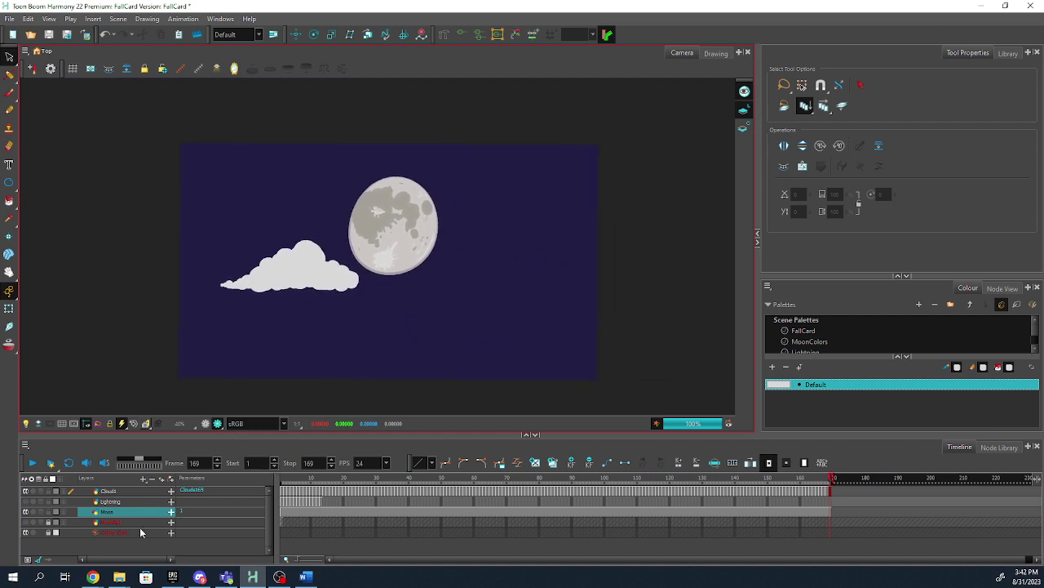
{"action": "left_click", "coordinate": [110, 491]}
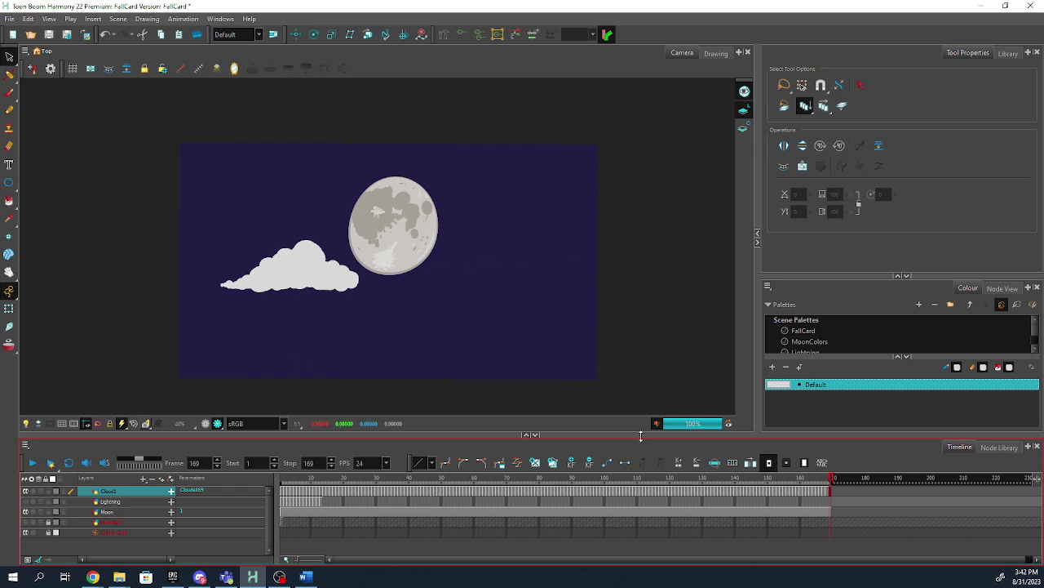
- Lock the Moon layer and select only the Cloud1 drawing at frame 65 with the Select tool
{"action": "left_click", "coordinate": [489, 492]}
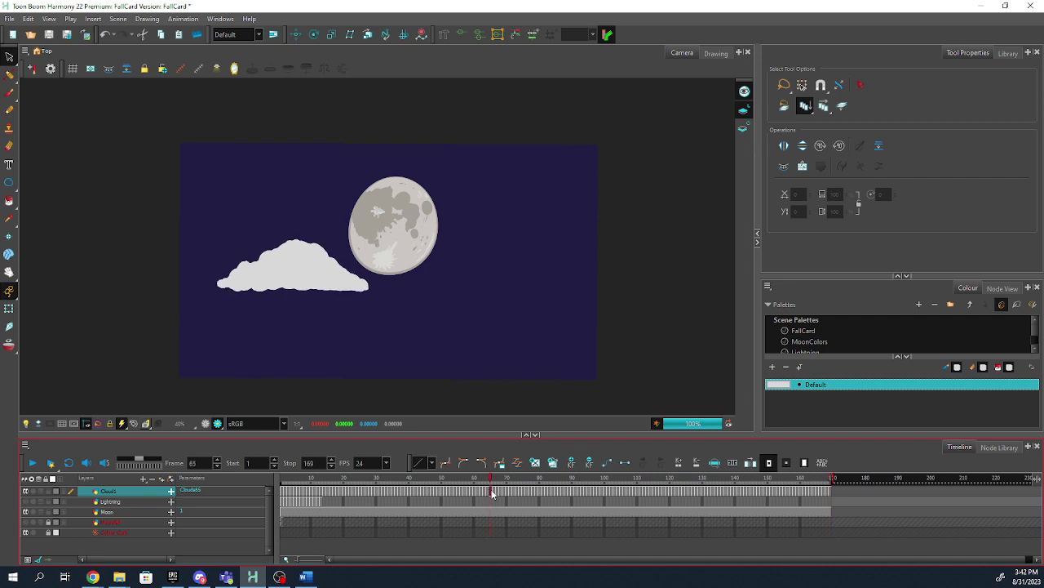
{"action": "mouse_move", "coordinate": [285, 217]}
{"action": "left_mouse_down"}
{"action": "mouse_move", "coordinate": [391, 287]}
{"action": "mouse_move", "coordinate": [269, 229]}
{"action": "left_mouse_up"}
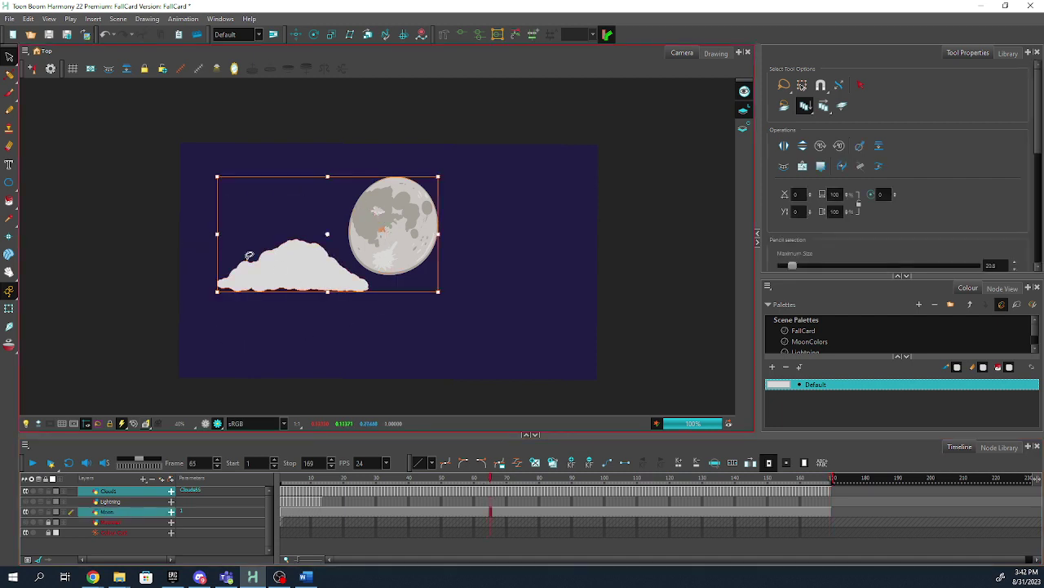
{"action": "left_click", "coordinate": [374, 286]}
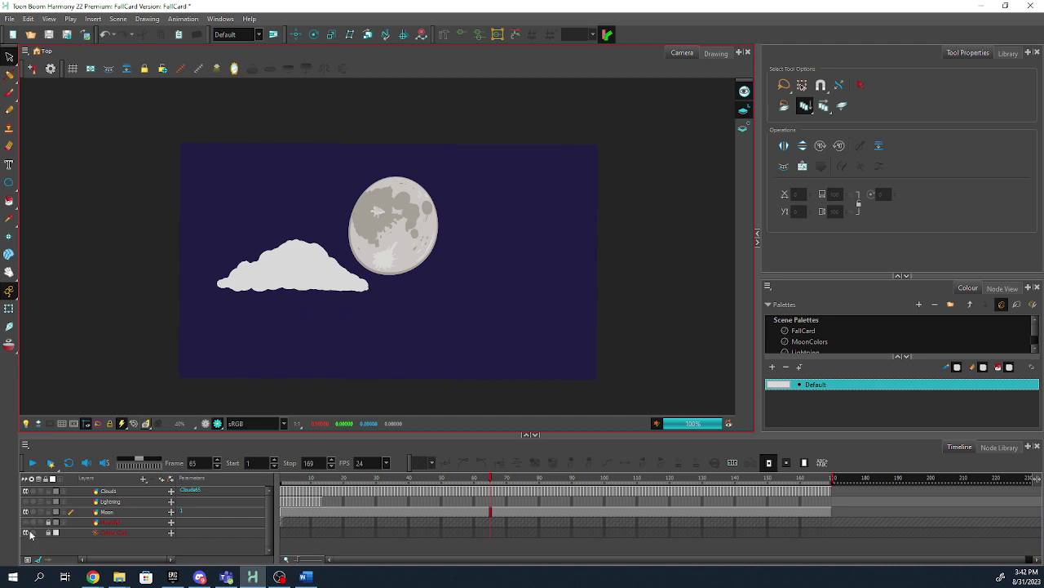
{"action": "left_click", "coordinate": [49, 512]}
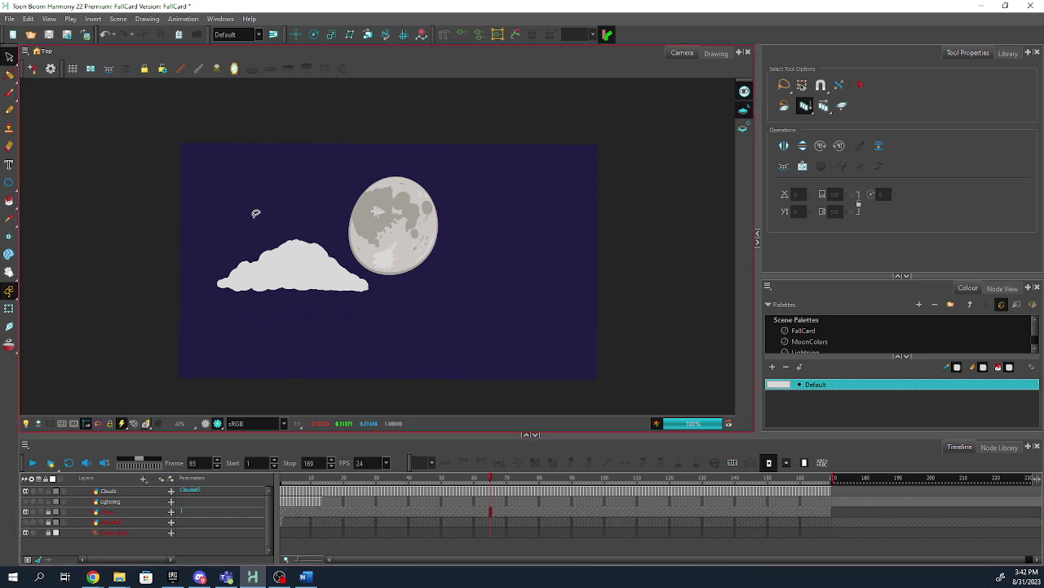
{"action": "mouse_move", "coordinate": [252, 214]}
{"action": "left_mouse_down"}
{"action": "mouse_move", "coordinate": [424, 245]}
{"action": "mouse_move", "coordinate": [252, 216]}
{"action": "left_mouse_up"}
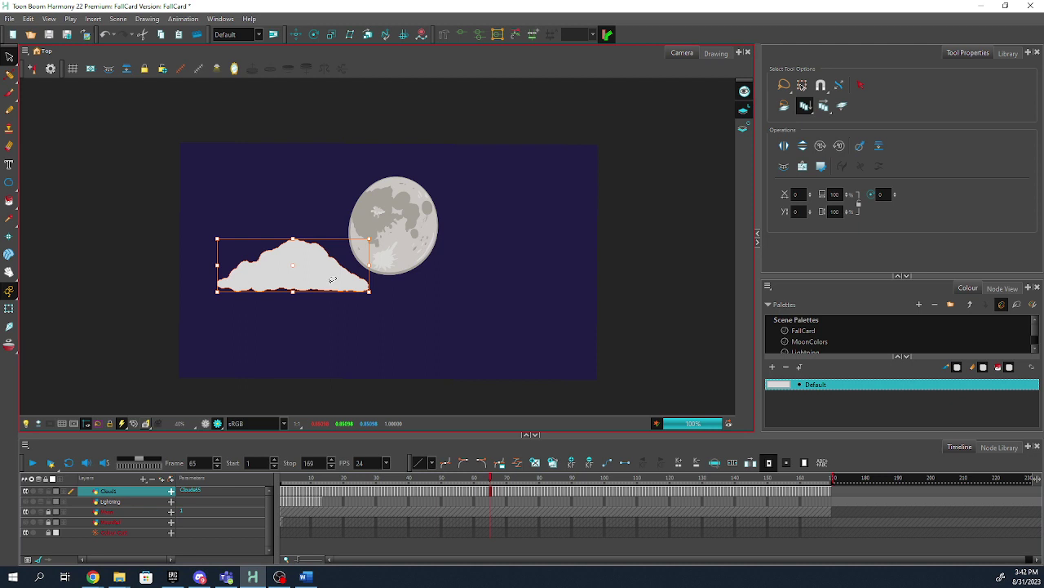
- Try moving the cloud drawing at frame 65 slightly to the right, and compare it with frame 66
{"action": "left_click", "coordinate": [191, 256]}
{"action": "mouse_move", "coordinate": [191, 256]}
{"action": "left_mouse_down"}
{"action": "mouse_move", "coordinate": [256, 203]}
{"action": "mouse_move", "coordinate": [196, 245]}
{"action": "left_mouse_up"}
{"action": "left_click_drag", "start_coordinate": [281, 262], "coordinate": [299, 260]}
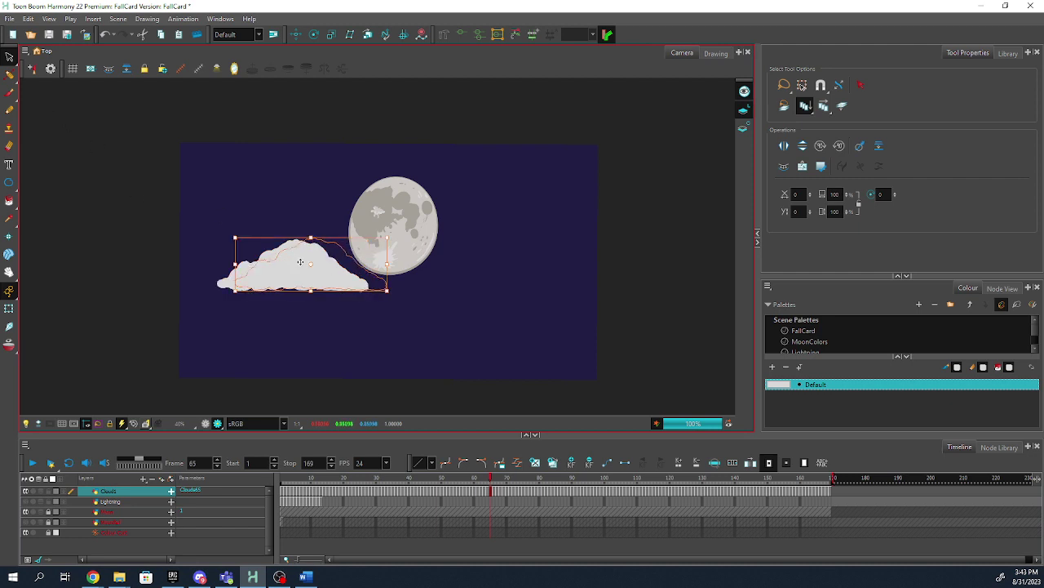
{"action": "left_click", "coordinate": [494, 490]}
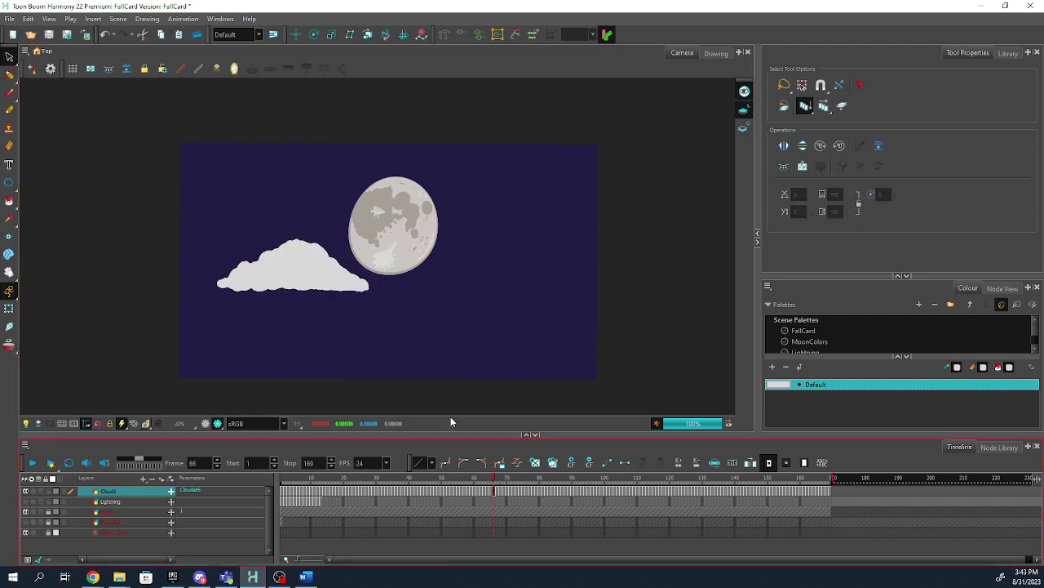
- Return to frame 1 and add a vector drawing layer named Drawing
{"action": "left_click_drag", "start_coordinate": [490, 483], "coordinate": [267, 488]}
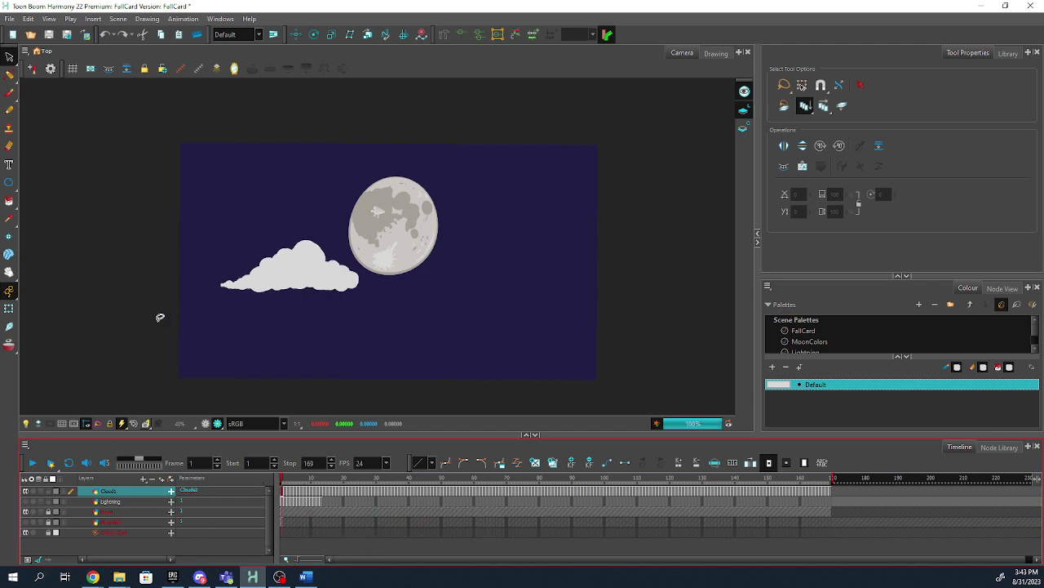
{"action": "left_click", "coordinate": [143, 479]}
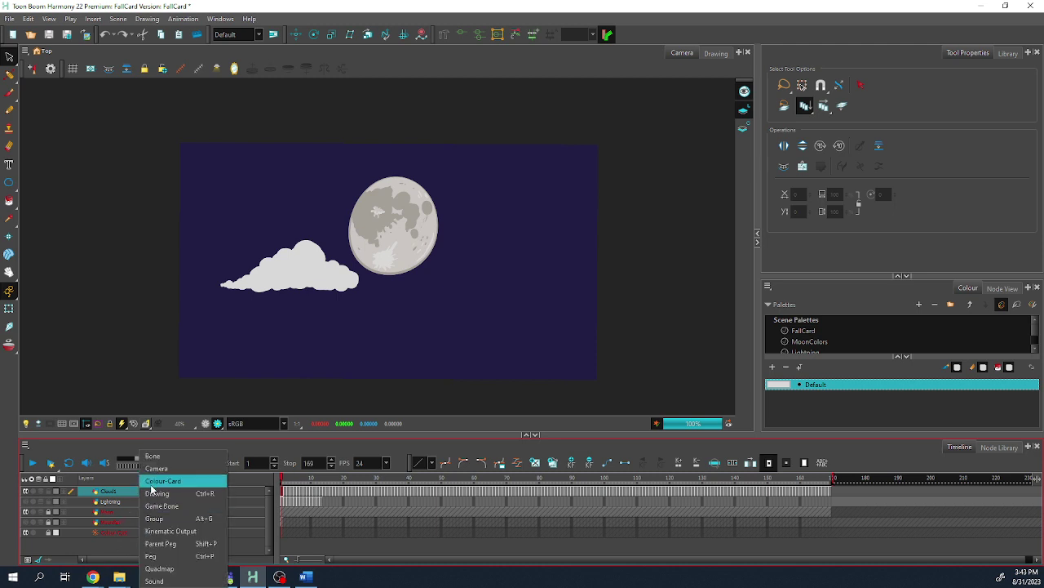
{"action": "left_click", "coordinate": [157, 493]}
{"action": "left_click", "coordinate": [532, 323]}
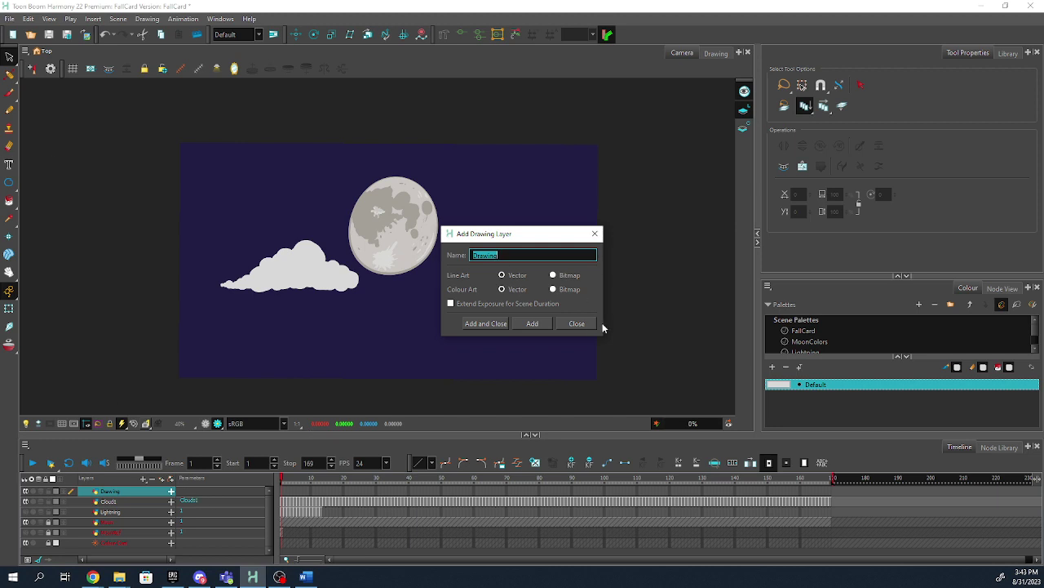
{"action": "left_click", "coordinate": [577, 323]}
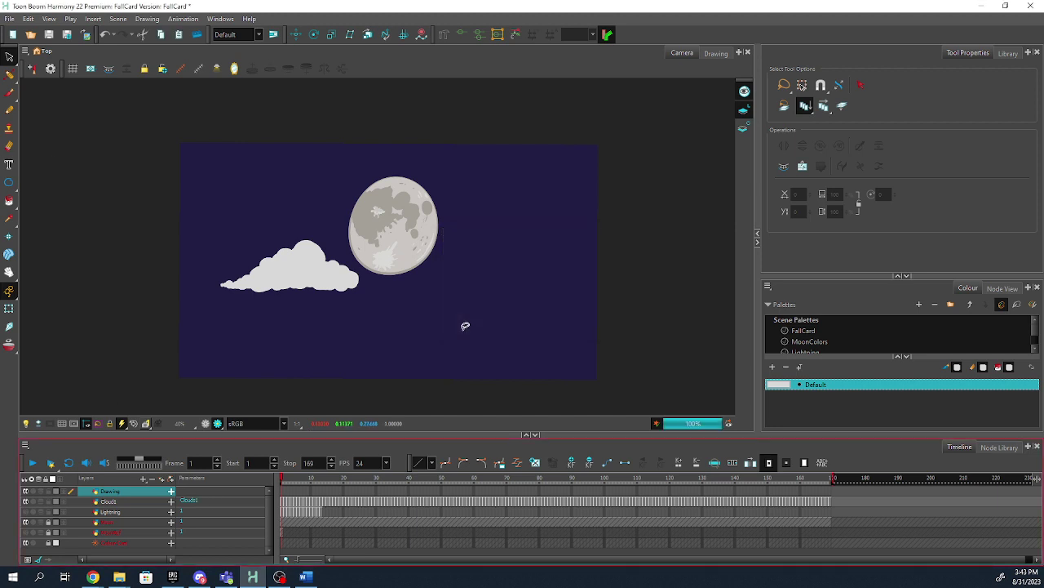
- Paint a rounded cloud blob below the moon on the Drawing layer with Solid Brush 4, and extend its exposure to frame 169
{"action": "left_click", "coordinate": [9, 92]}
{"action": "mouse_move", "coordinate": [505, 292]}
{"action": "left_mouse_down"}
{"action": "mouse_move", "coordinate": [494, 322]}
{"action": "mouse_move", "coordinate": [487, 315]}
{"action": "mouse_move", "coordinate": [506, 326]}
{"action": "mouse_move", "coordinate": [500, 313]}
{"action": "mouse_move", "coordinate": [527, 296]}
{"action": "left_mouse_up"}
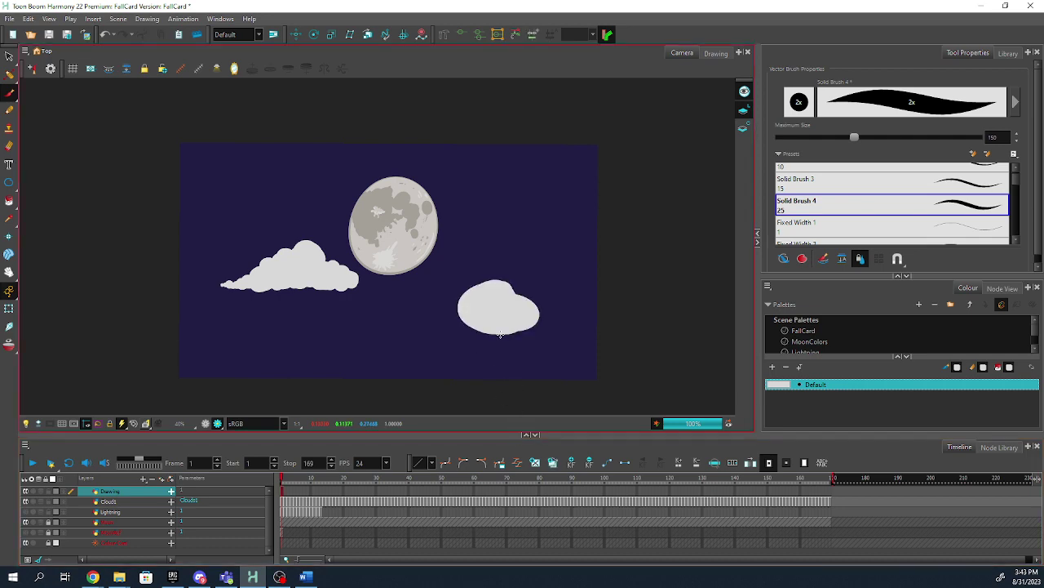
{"action": "left_click", "coordinate": [830, 490]}
{"action": "key", "text": "F5"}
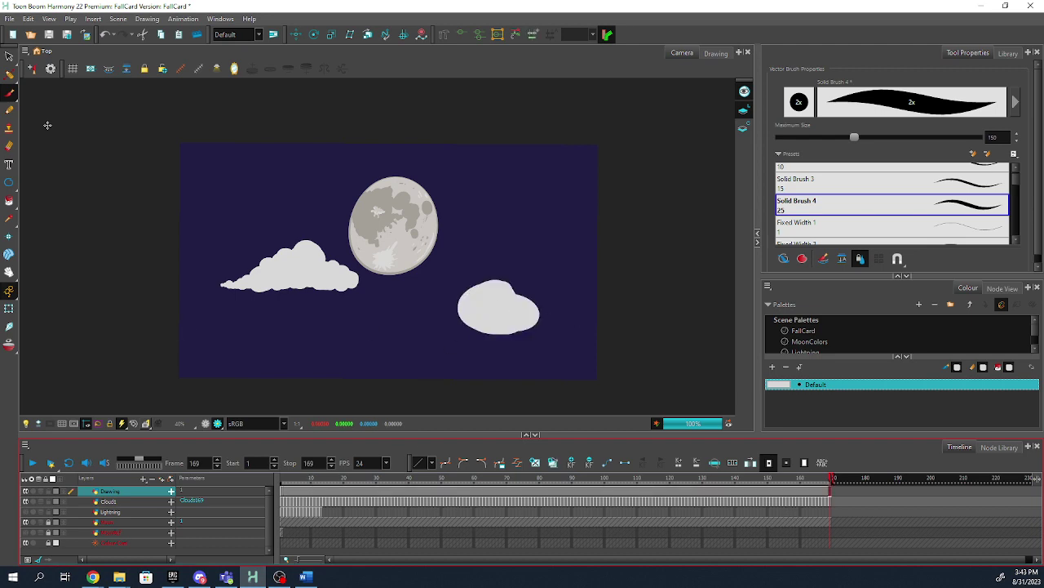
- Compare how the Transform and Select tools select the new cloud blob on the Drawing layer
{"action": "left_click", "coordinate": [9, 57]}
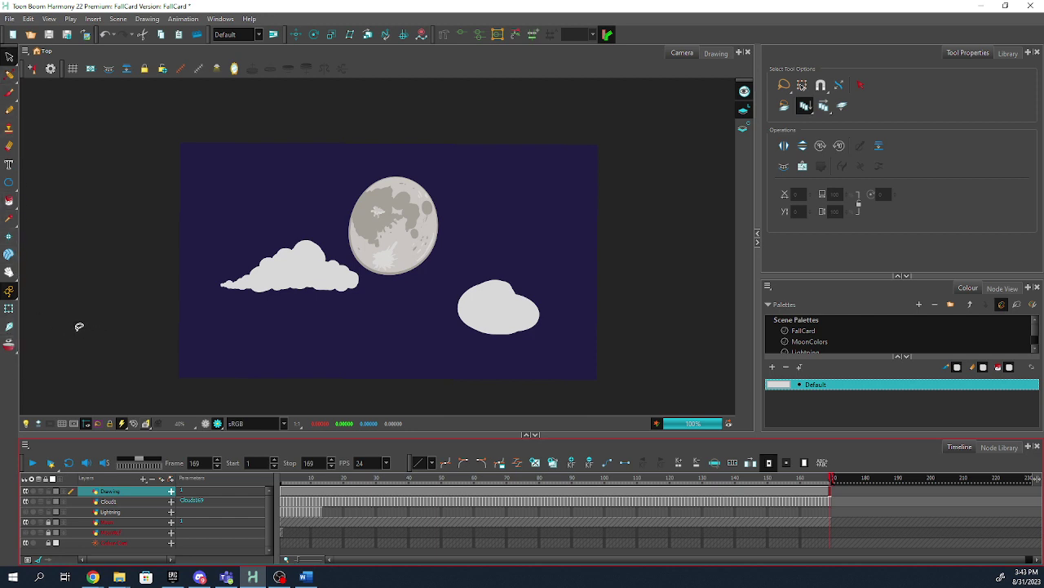
{"action": "left_click", "coordinate": [9, 312]}
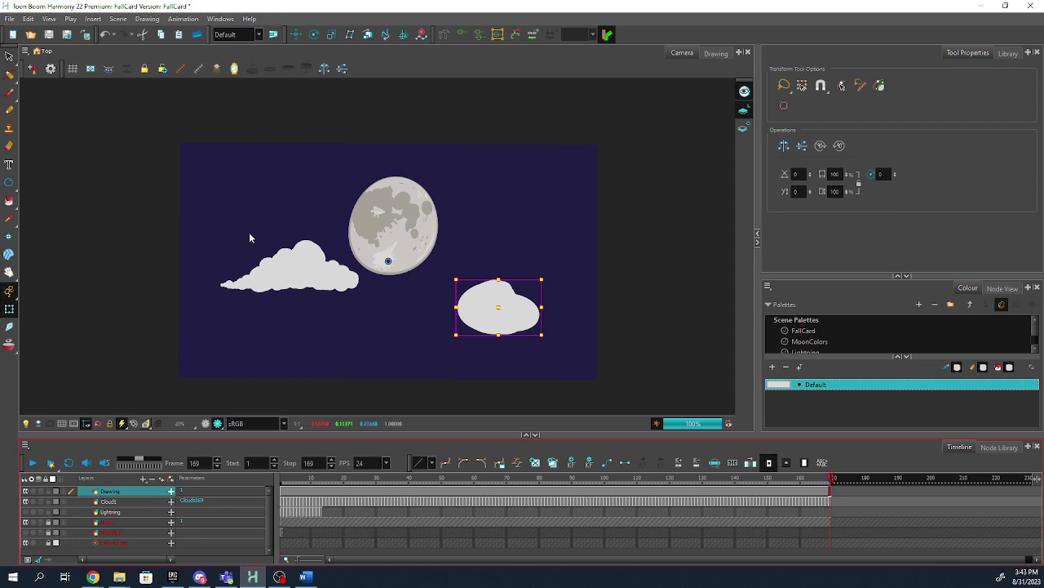
{"action": "left_click", "coordinate": [9, 57]}
{"action": "mouse_move", "coordinate": [534, 272]}
{"action": "left_mouse_down"}
{"action": "mouse_move", "coordinate": [483, 261]}
{"action": "mouse_move", "coordinate": [574, 299]}
{"action": "mouse_move", "coordinate": [527, 266]}
{"action": "left_mouse_up"}
{"action": "scroll", "coordinate": [500, 331], "scroll_direction": "up", "scroll_amount": 3}
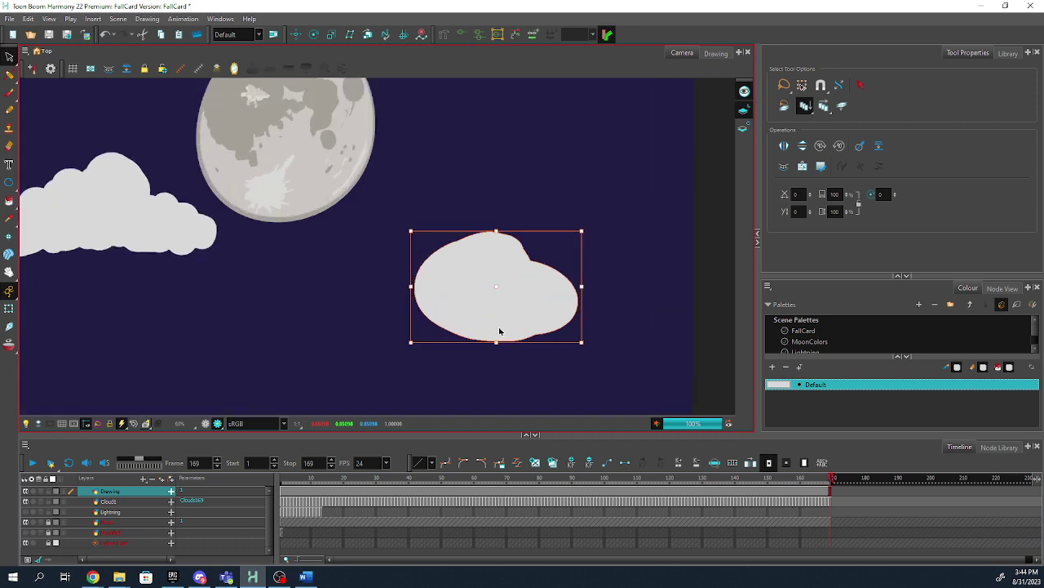
{"action": "scroll", "coordinate": [501, 331], "scroll_direction": "up", "scroll_amount": 2}
{"action": "scroll", "coordinate": [495, 333], "scroll_direction": "down", "scroll_amount": 1}
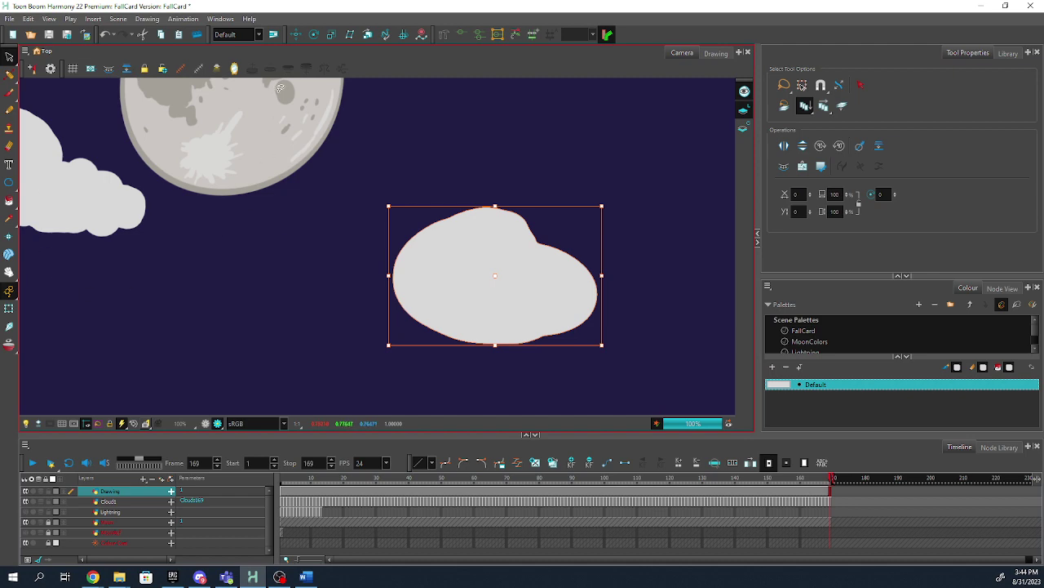
- Reselect the new cloud blob's artwork and move it slightly up and to the left with the Select tool
{"action": "left_click", "coordinate": [444, 223]}
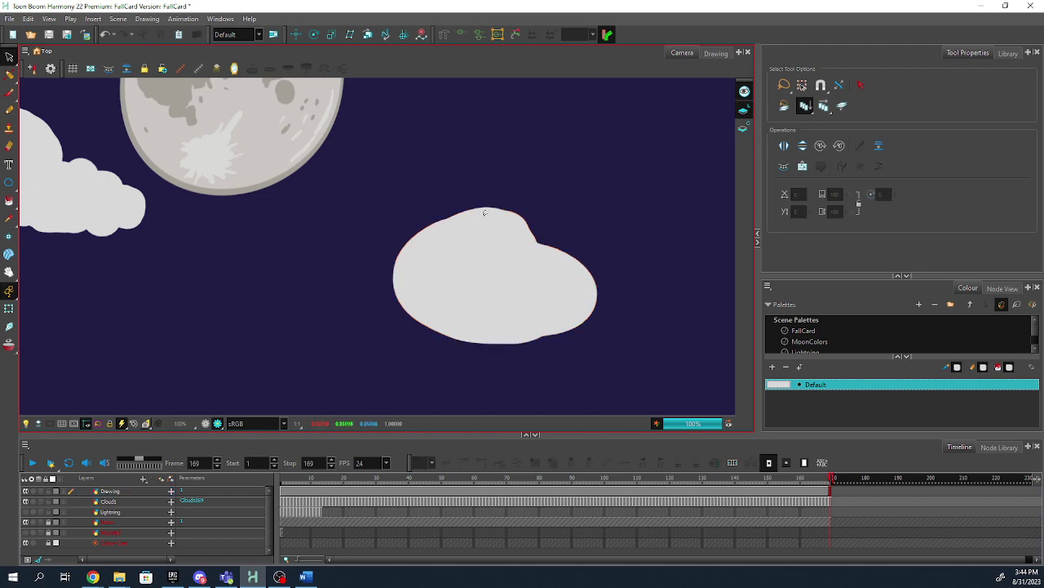
{"action": "mouse_move", "coordinate": [488, 184]}
{"action": "left_mouse_down"}
{"action": "mouse_move", "coordinate": [629, 397]}
{"action": "mouse_move", "coordinate": [489, 185]}
{"action": "left_mouse_up"}
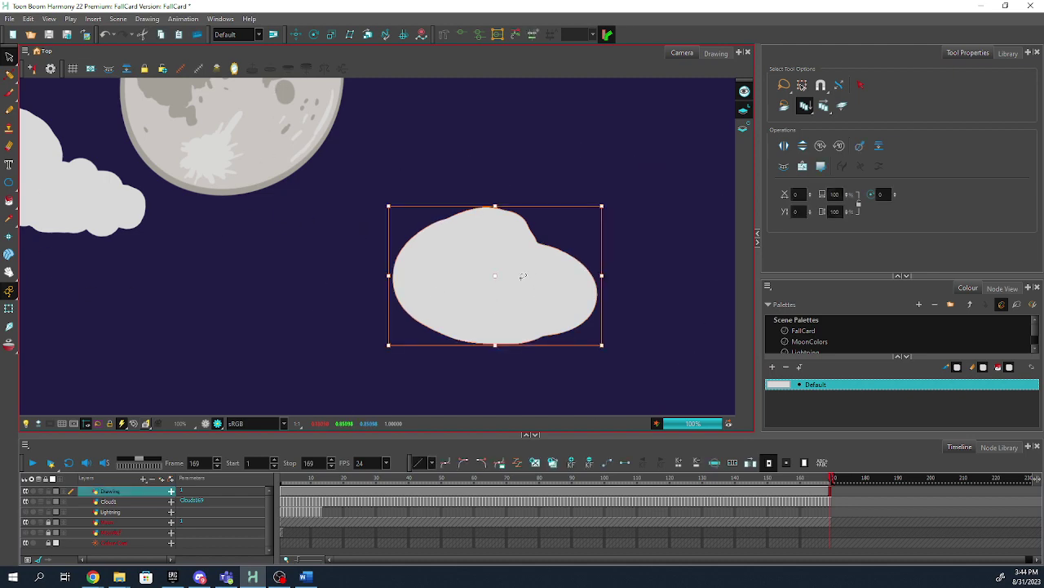
{"action": "left_click_drag", "start_coordinate": [501, 285], "coordinate": [487, 276]}
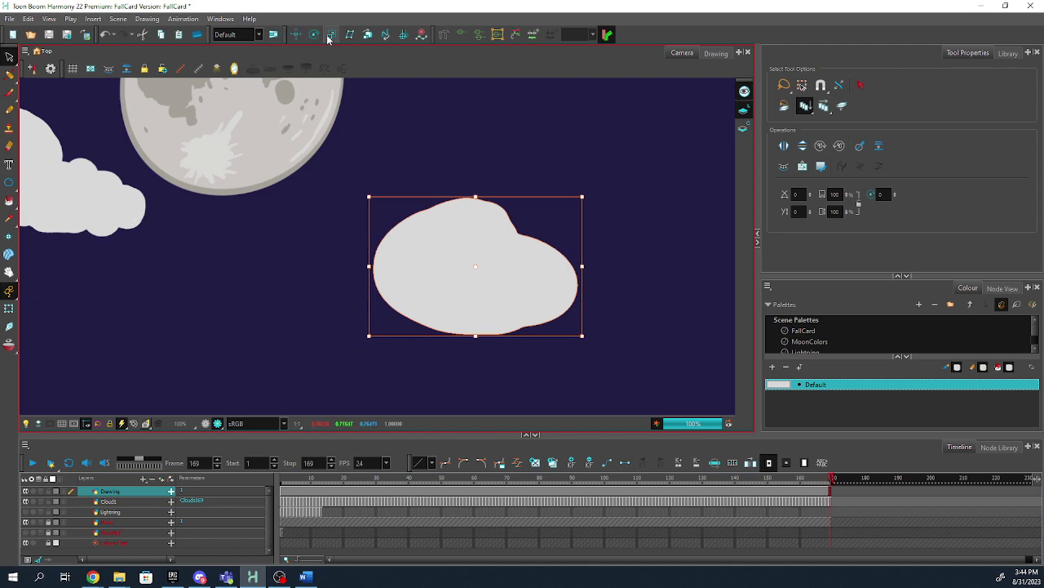
- Try shifting the whole Drawing layer horizontally with the Translate tool, and undo the shift
{"action": "left_click", "coordinate": [124, 494]}
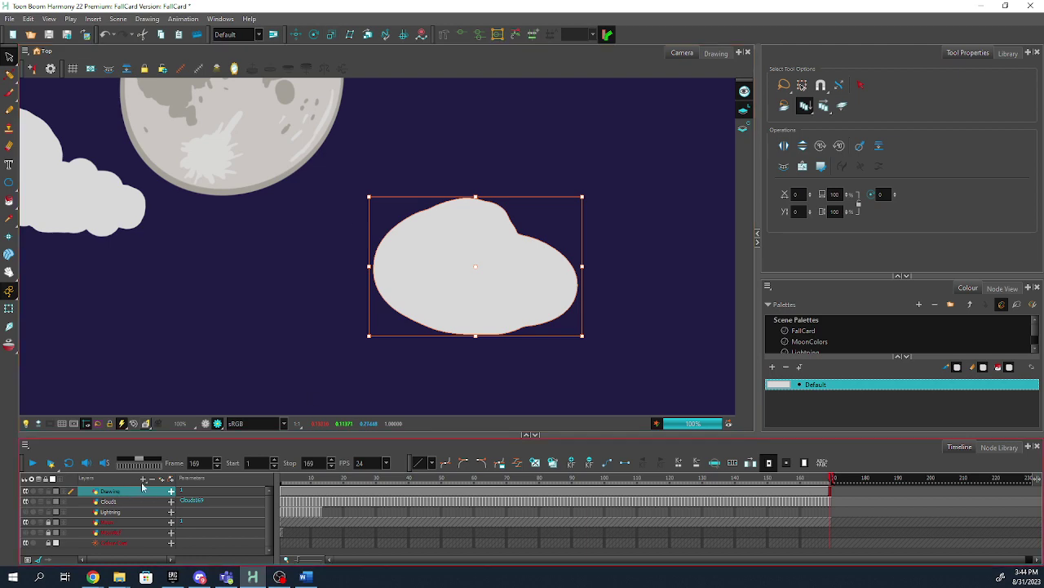
{"action": "left_click", "coordinate": [9, 311]}
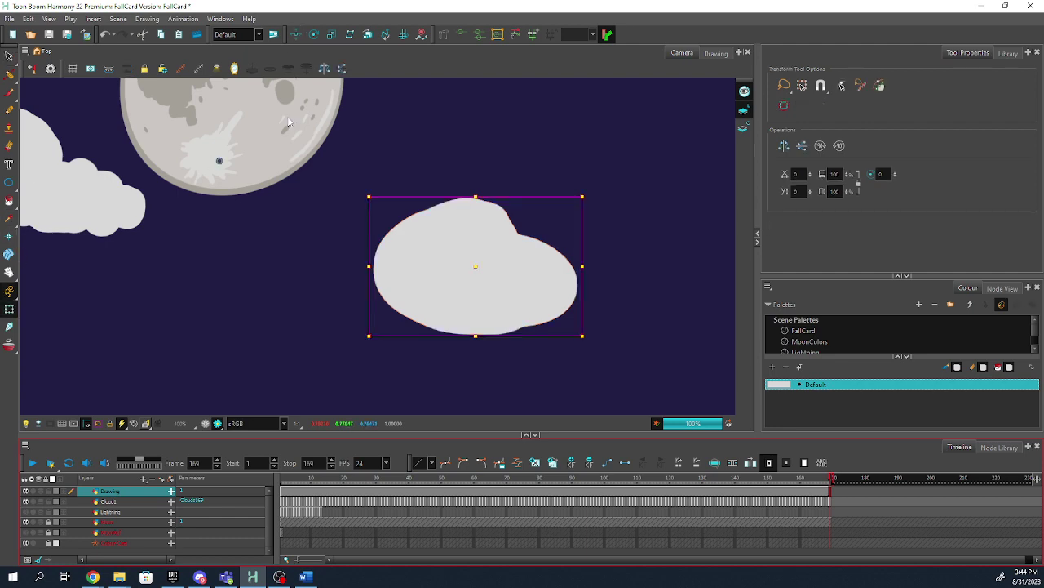
{"action": "left_click", "coordinate": [297, 34]}
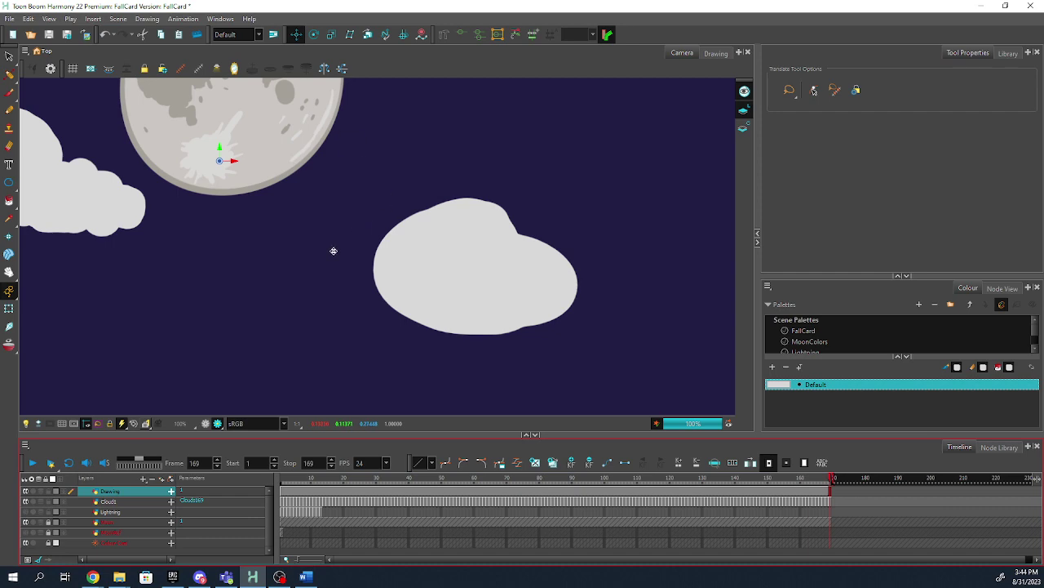
{"action": "scroll", "coordinate": [333, 250], "scroll_direction": "down", "scroll_amount": 3}
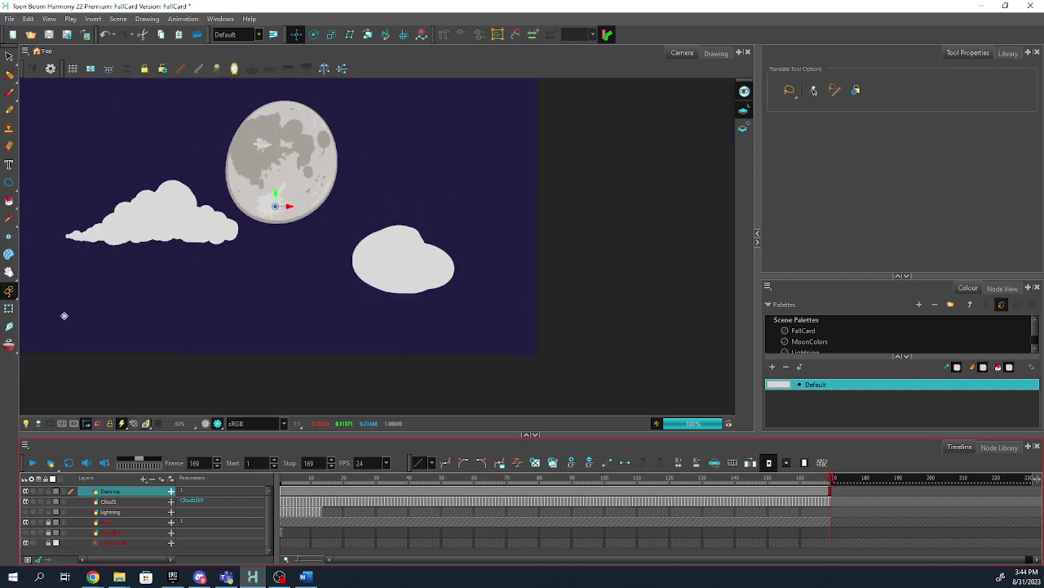
{"action": "left_click", "coordinate": [9, 311]}
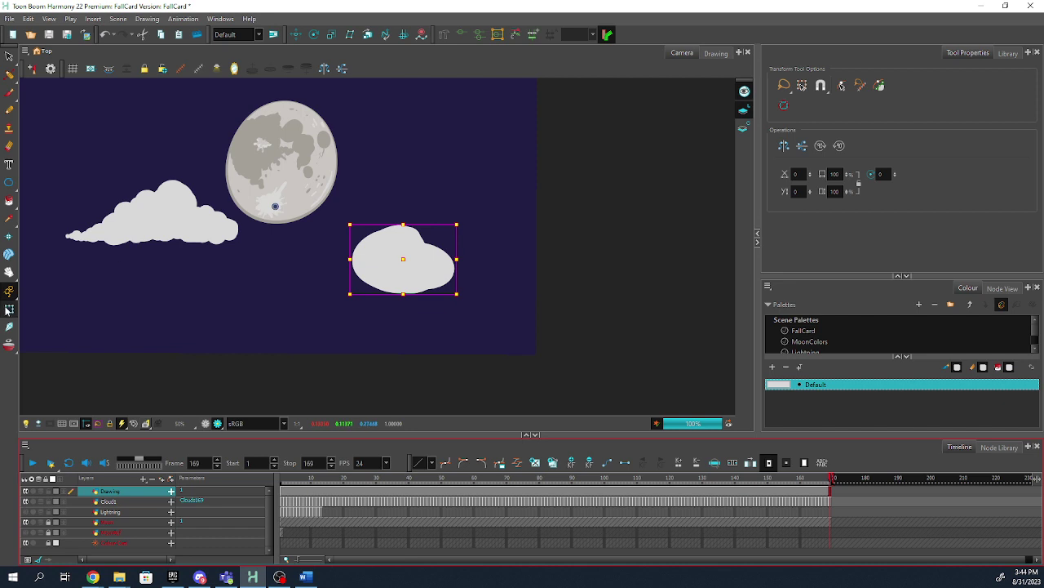
{"action": "left_click", "coordinate": [296, 34]}
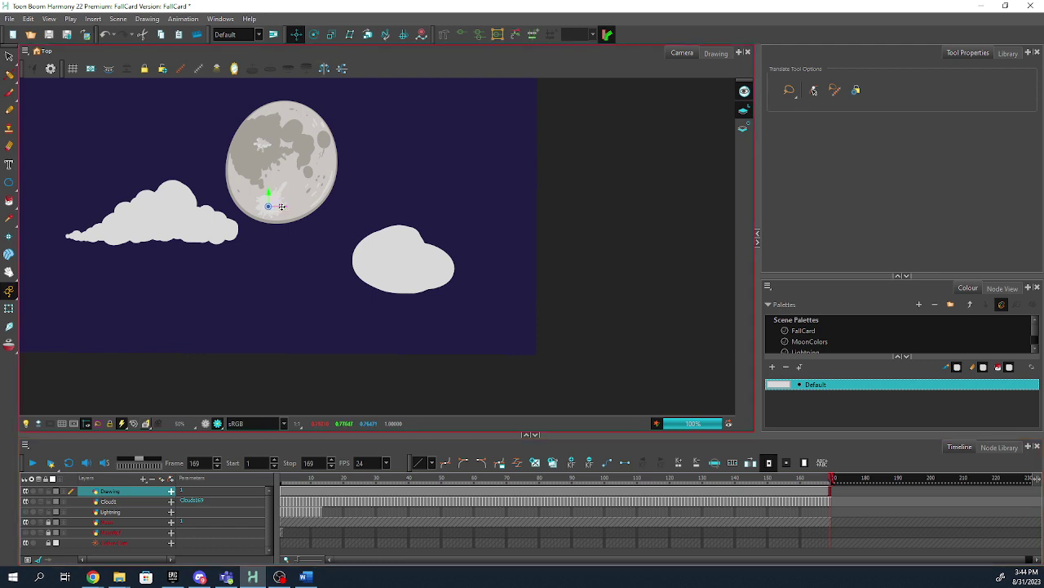
{"action": "left_click_drag", "start_coordinate": [339, 227], "coordinate": [299, 222]}
{"action": "key", "text": "ctrl+z"}
- Switch the camera display to OpenGL View and hide the background colour card layer
{"action": "left_click", "coordinate": [205, 423]}
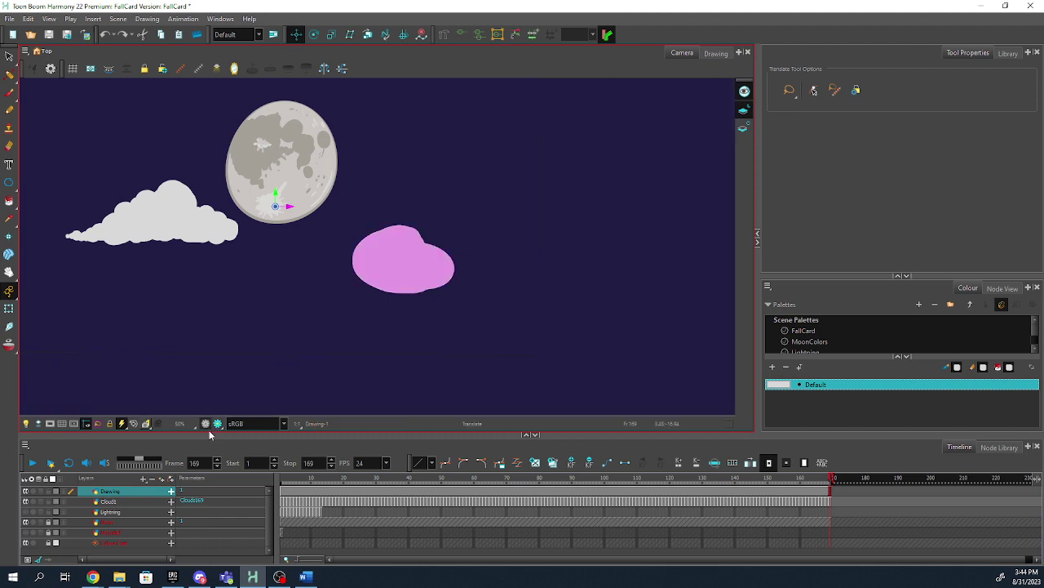
{"action": "left_click", "coordinate": [25, 543]}
- Try translating the Drawing layer sideways and rotating it around its pivot at frame 169, undoing each change
{"action": "left_click_drag", "start_coordinate": [289, 207], "coordinate": [339, 205]}
{"action": "key", "text": "ctrl+z"}
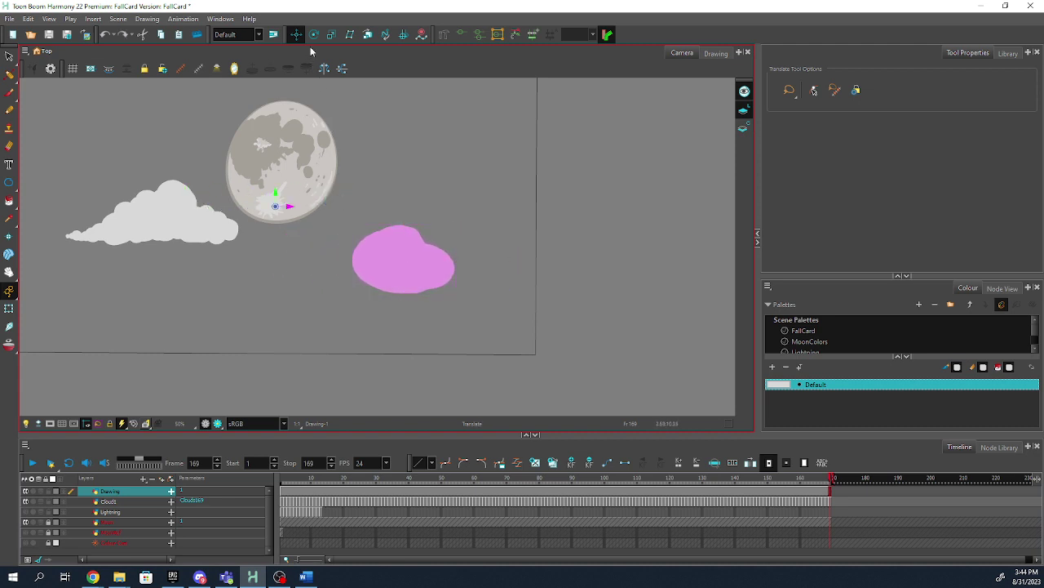
{"action": "left_click", "coordinate": [314, 34]}
{"action": "left_click_drag", "start_coordinate": [325, 206], "coordinate": [316, 172]}
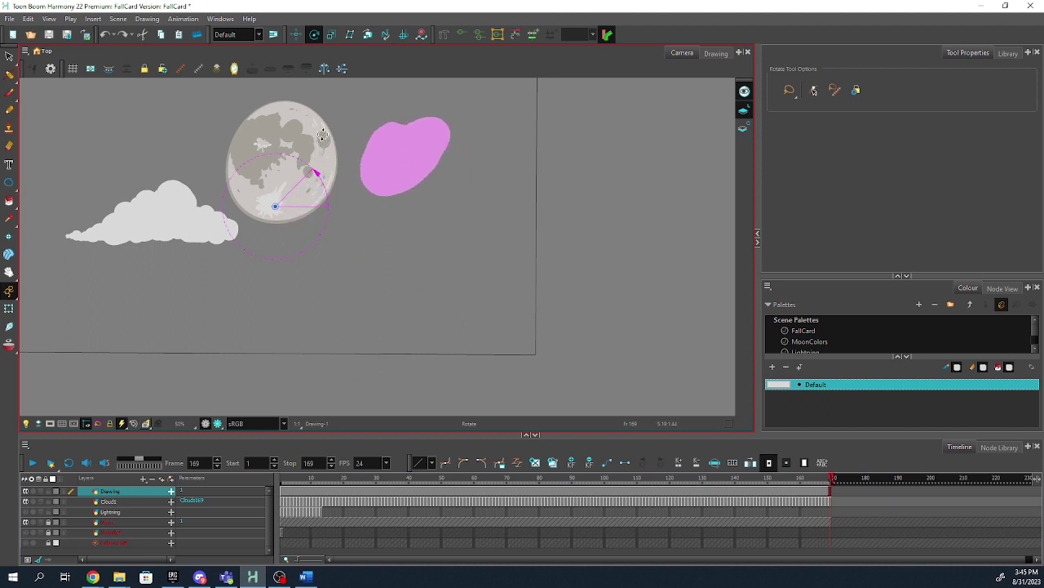
{"action": "key", "text": "ctrl+z"}
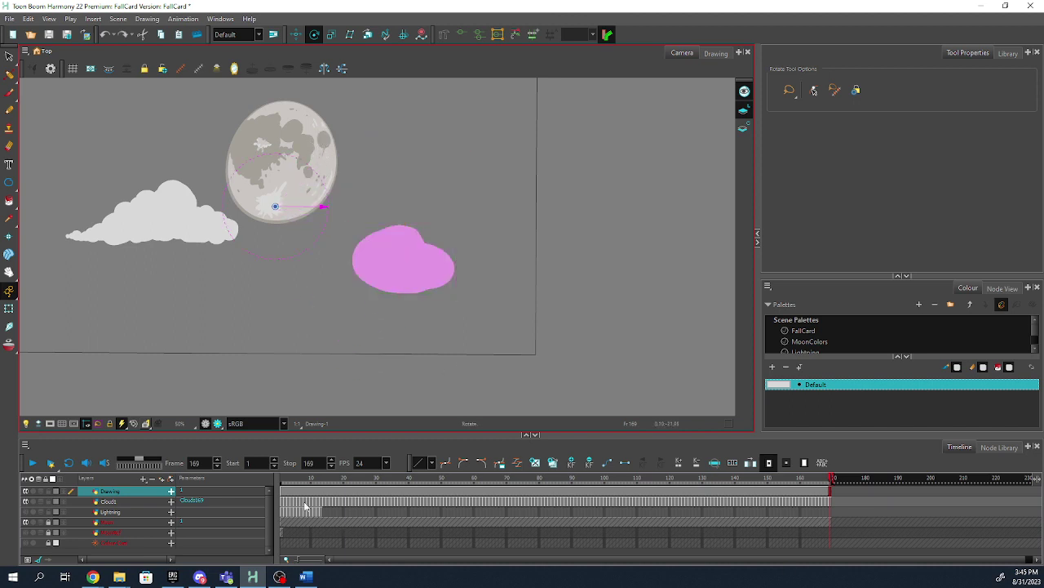
- Keyframe the Drawing layer's rotation clockwise at frame 35 and counter-clockwise at frame 84, and scrub between the two keyframes
{"action": "left_click_drag", "start_coordinate": [299, 476], "coordinate": [395, 480]}
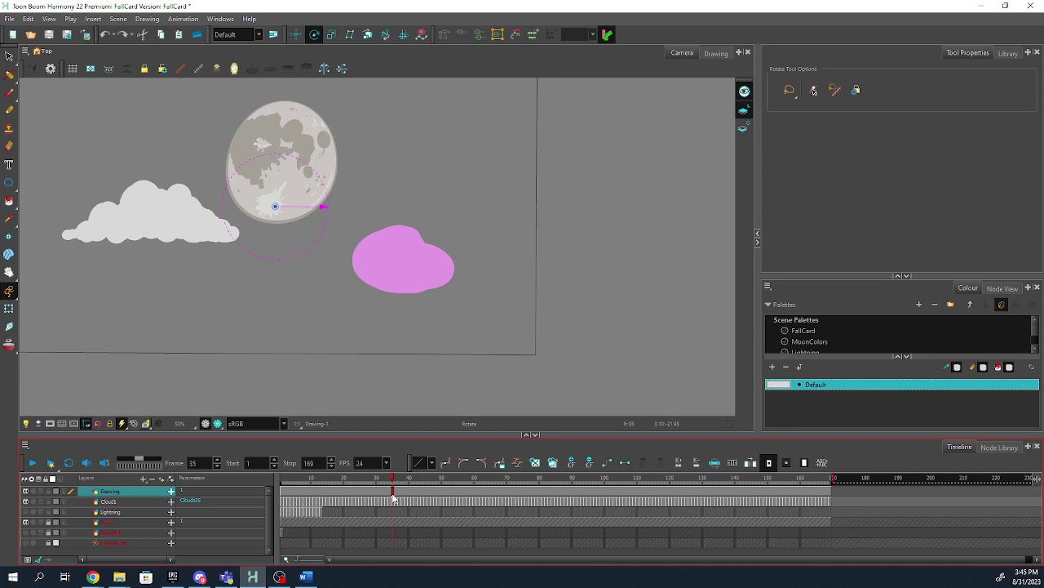
{"action": "left_click_drag", "start_coordinate": [319, 177], "coordinate": [333, 212]}
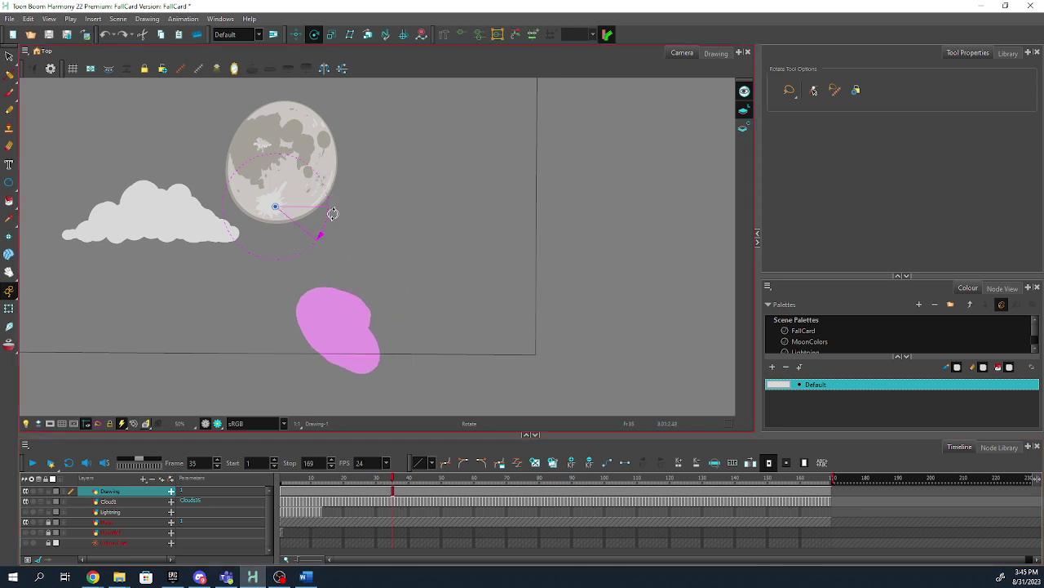
{"action": "left_click", "coordinate": [554, 484]}
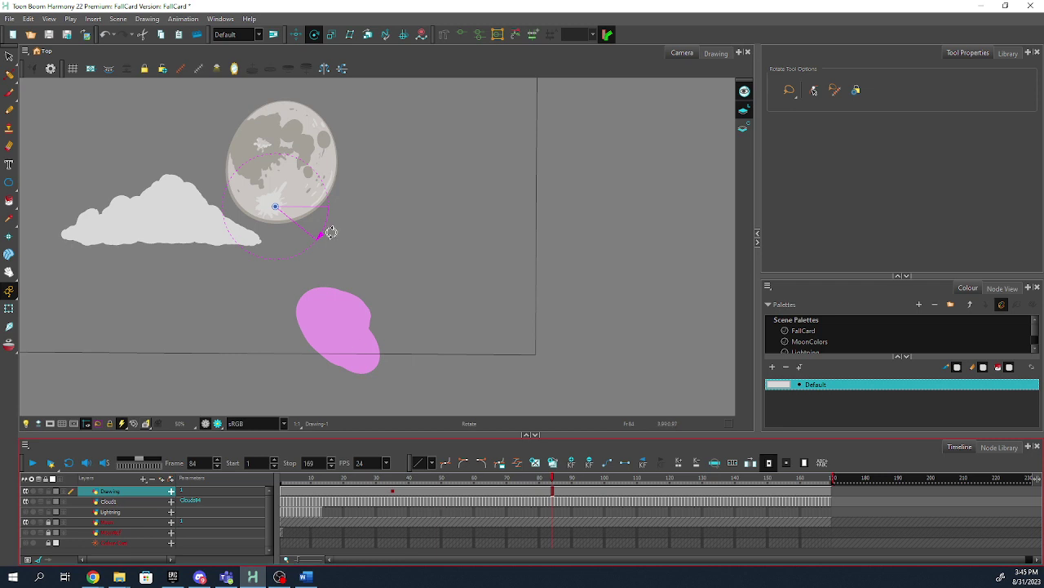
{"action": "left_click_drag", "start_coordinate": [329, 232], "coordinate": [257, 124]}
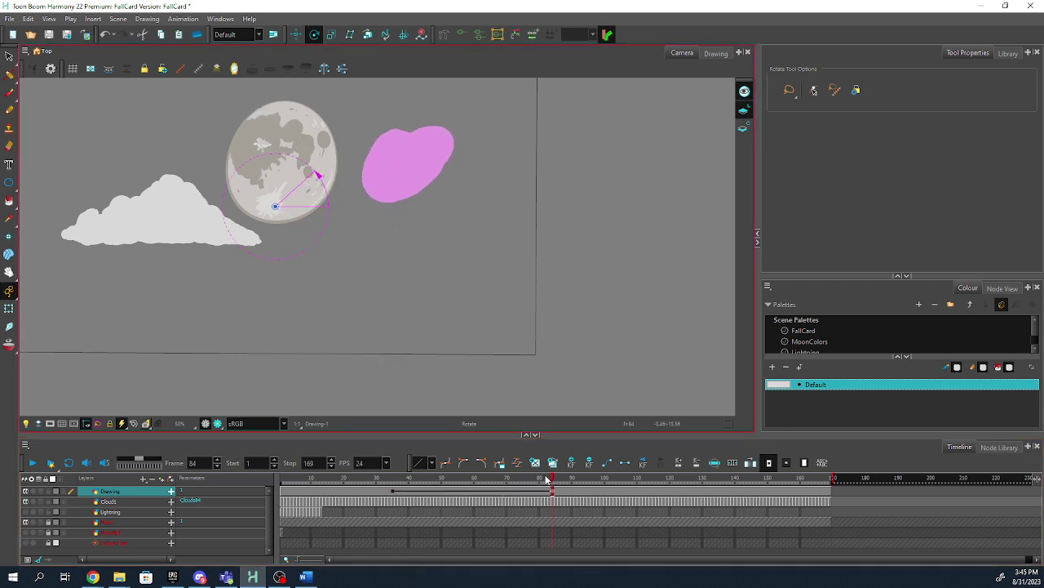
{"action": "left_click_drag", "start_coordinate": [546, 479], "coordinate": [500, 496]}
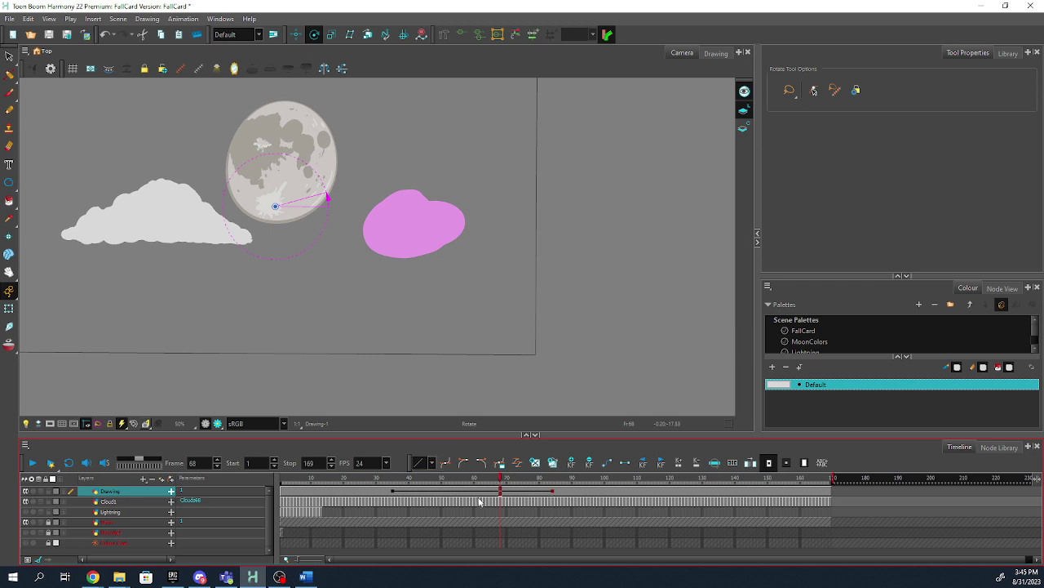
- Delete the Drawing layer with the rotating test shape from the timeline
{"action": "right_click", "coordinate": [122, 495]}
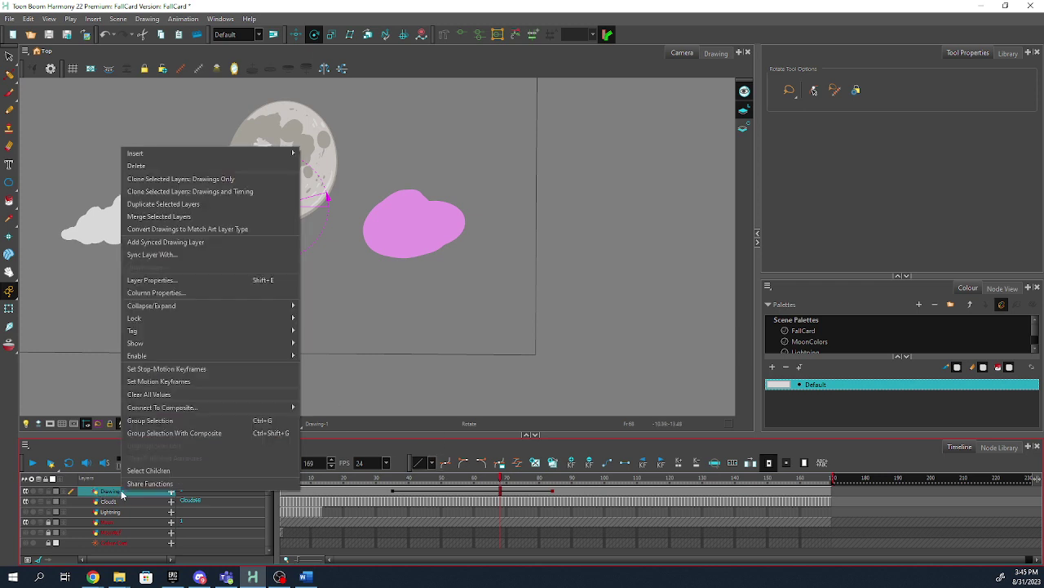
{"action": "left_click", "coordinate": [430, 481]}
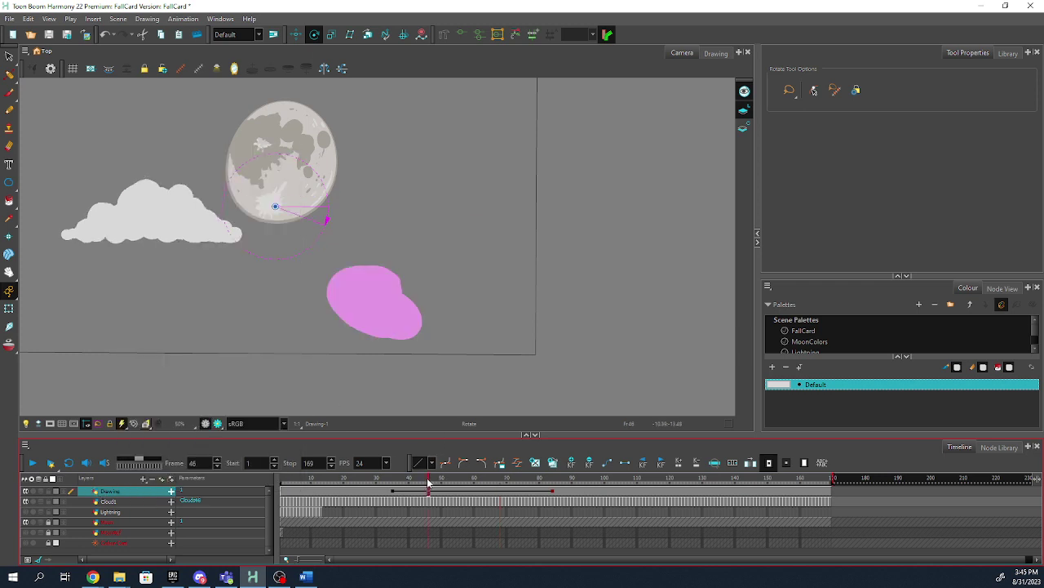
{"action": "left_click_drag", "start_coordinate": [412, 485], "coordinate": [395, 504]}
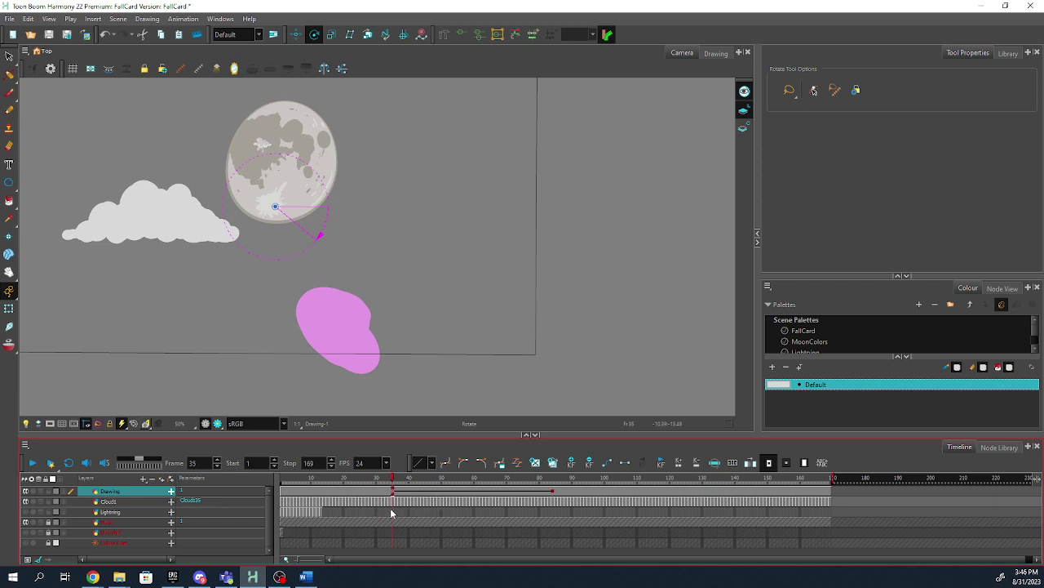
{"action": "right_click", "coordinate": [130, 489]}
{"action": "left_click", "coordinate": [146, 164]}
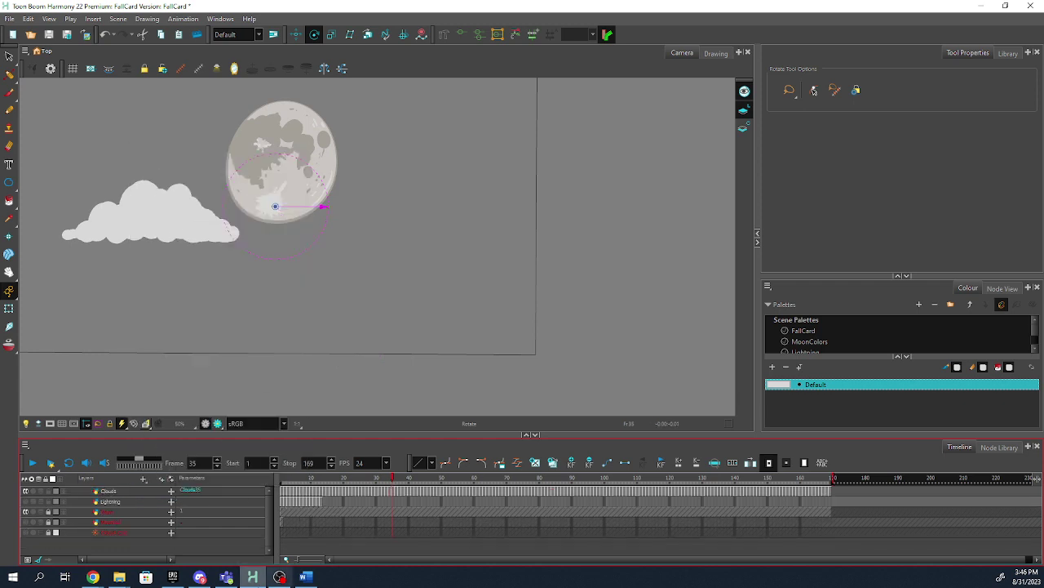
- Try keyframing the Cloud1 layer up past the moon's right side at frame 1 and back across the moon at frame 169
{"action": "left_click", "coordinate": [117, 491]}
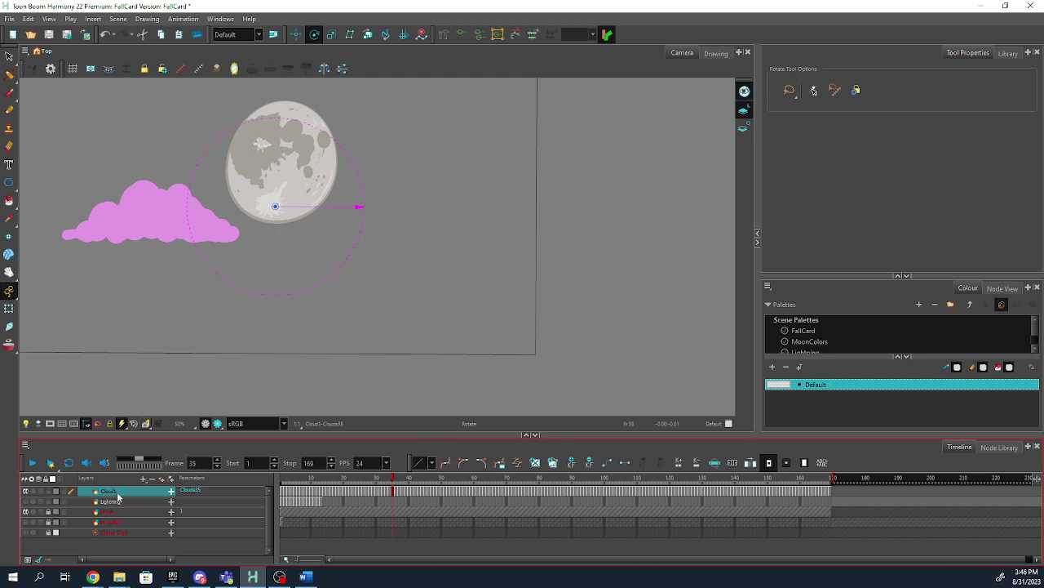
{"action": "left_click", "coordinate": [278, 484]}
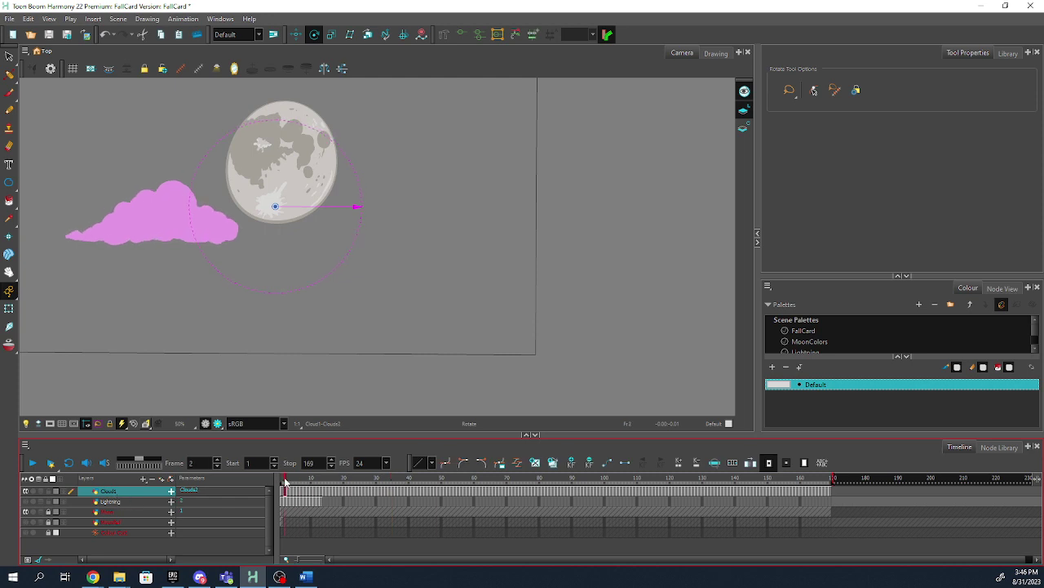
{"action": "left_click", "coordinate": [296, 34]}
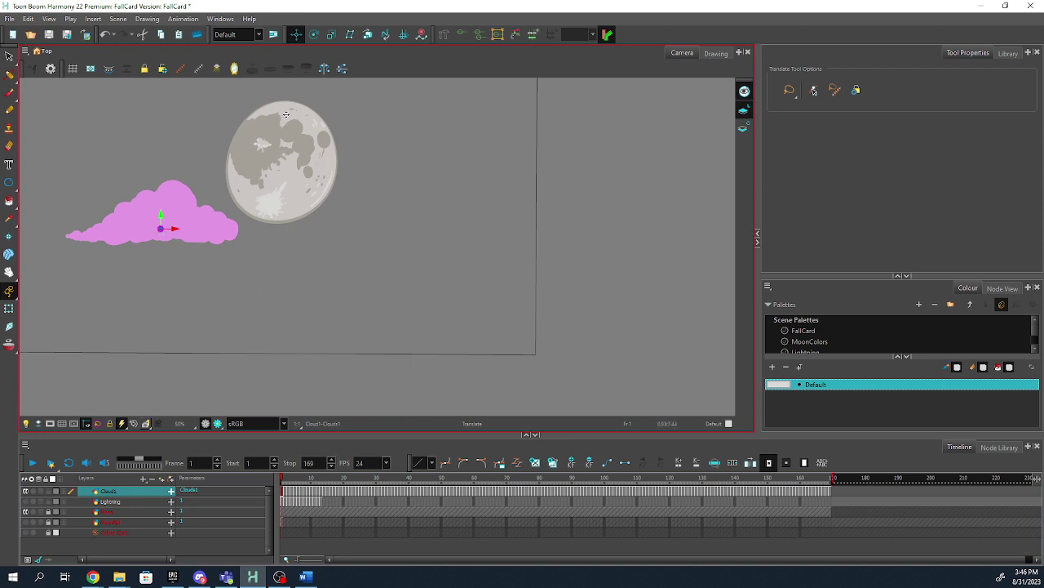
{"action": "left_click_drag", "start_coordinate": [172, 229], "coordinate": [438, 189]}
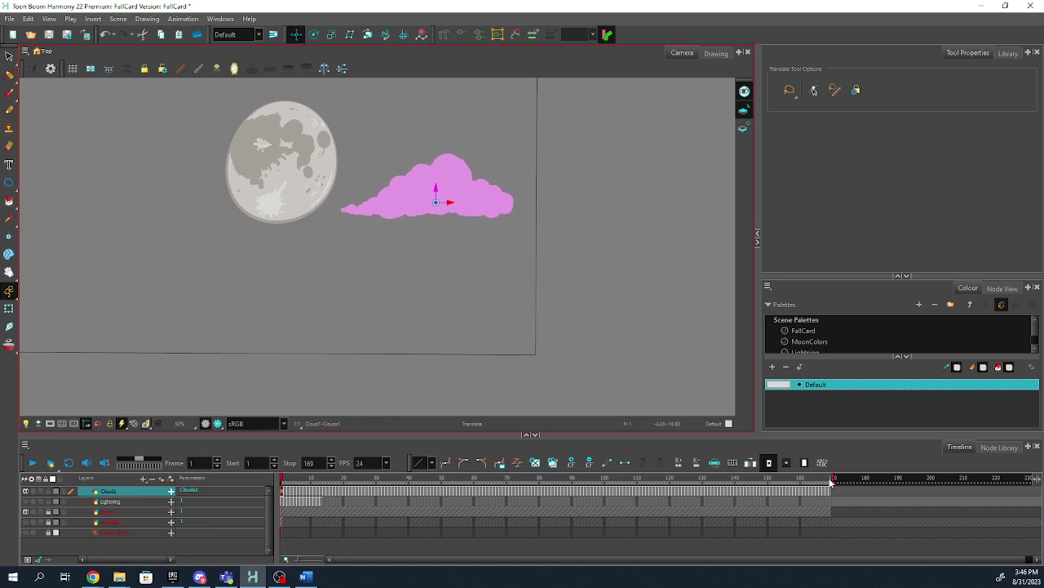
{"action": "left_click_drag", "start_coordinate": [449, 483], "coordinate": [831, 487]}
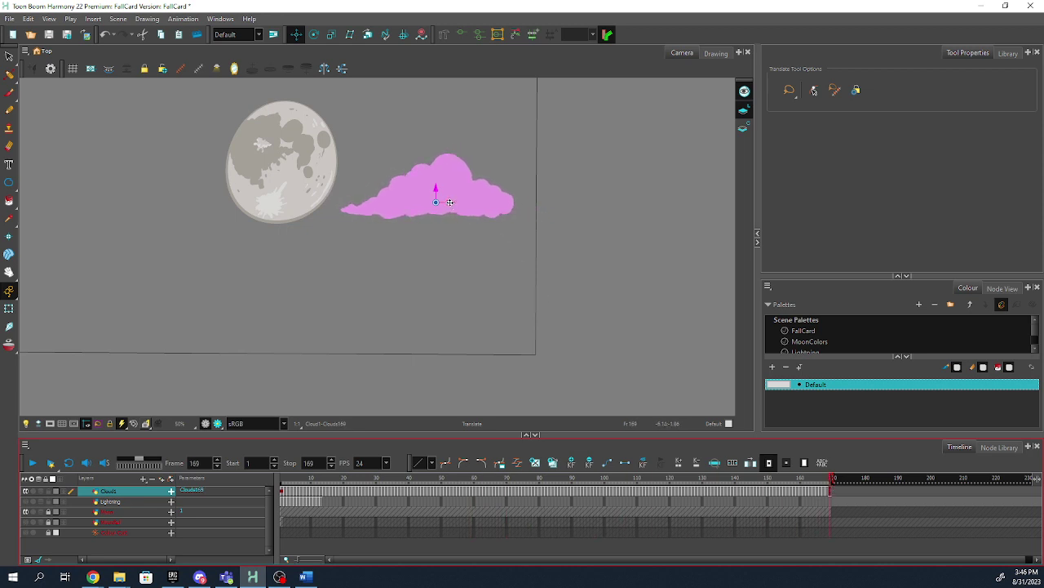
{"action": "left_click_drag", "start_coordinate": [450, 202], "coordinate": [305, 209]}
- Try adding a Cloud1 position keyframe slightly further right at frame 66 and moving it earlier, and undo all Cloud1 position keyframes
{"action": "mouse_move", "coordinate": [820, 488]}
{"action": "left_mouse_down"}
{"action": "mouse_move", "coordinate": [290, 489]}
{"action": "mouse_move", "coordinate": [253, 471]}
{"action": "mouse_move", "coordinate": [494, 473]}
{"action": "left_mouse_up"}
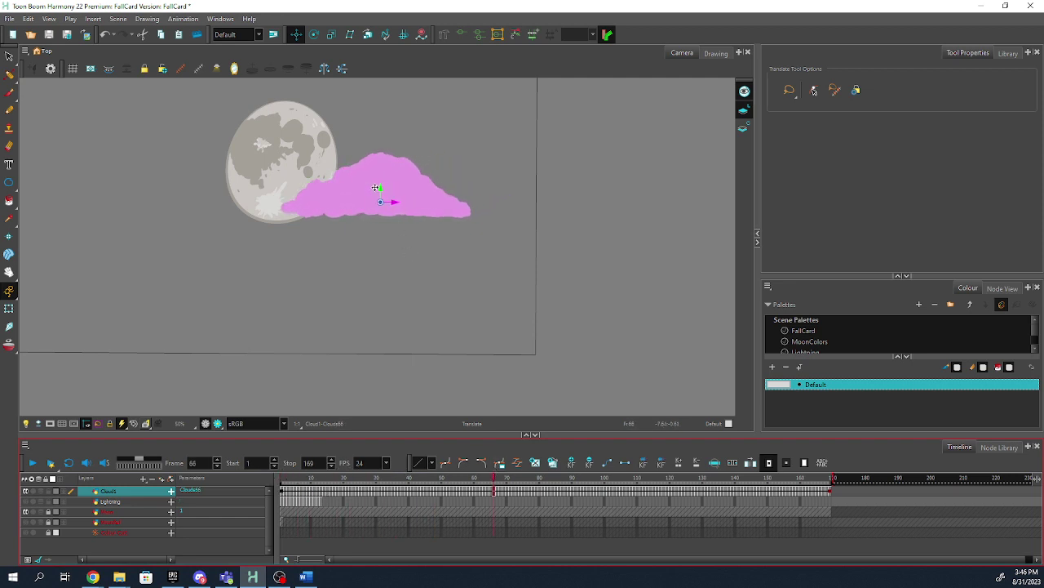
{"action": "left_click_drag", "start_coordinate": [375, 189], "coordinate": [401, 189]}
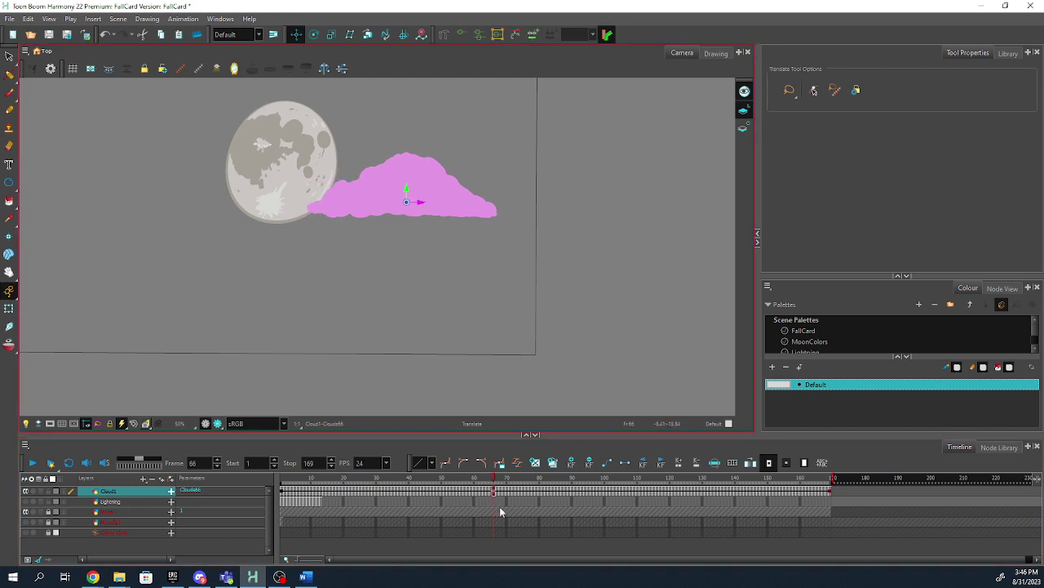
{"action": "left_click", "coordinate": [524, 503]}
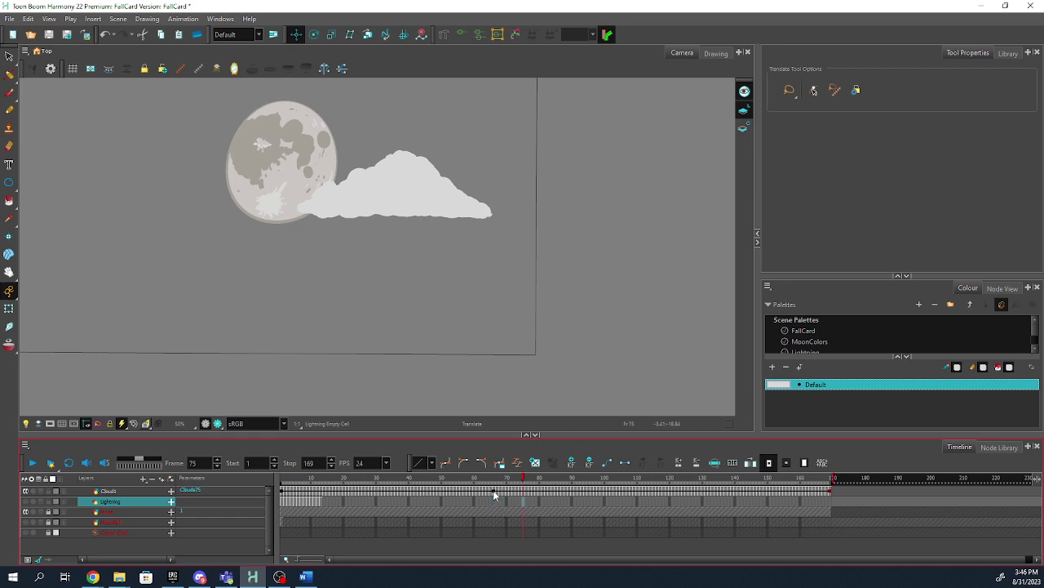
{"action": "left_click", "coordinate": [493, 491]}
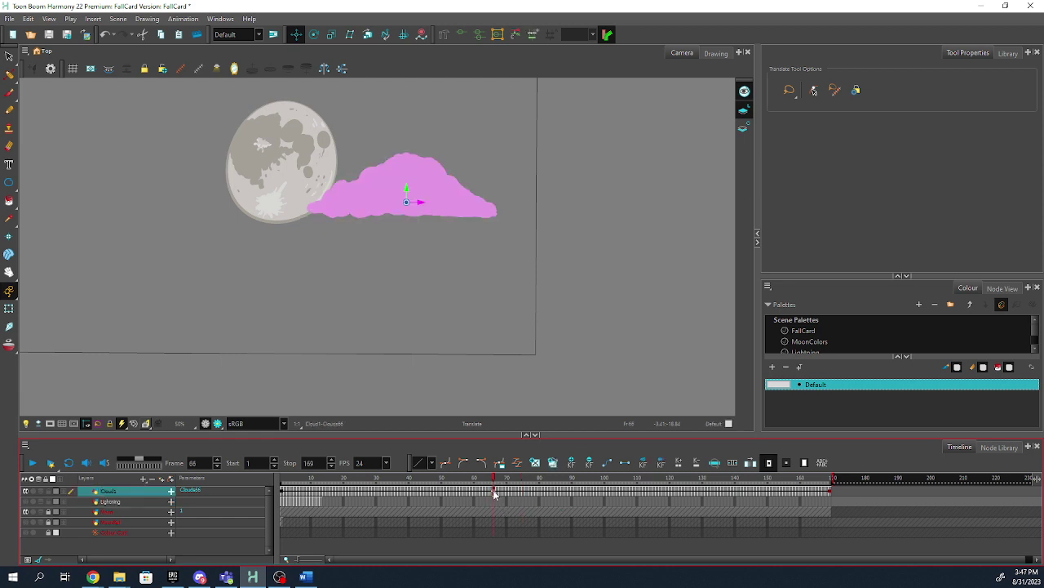
{"action": "left_click_drag", "start_coordinate": [462, 495], "coordinate": [432, 494]}
{"action": "mouse_move", "coordinate": [486, 482]}
{"action": "left_mouse_down"}
{"action": "mouse_move", "coordinate": [506, 486]}
{"action": "mouse_move", "coordinate": [488, 488]}
{"action": "left_mouse_up"}
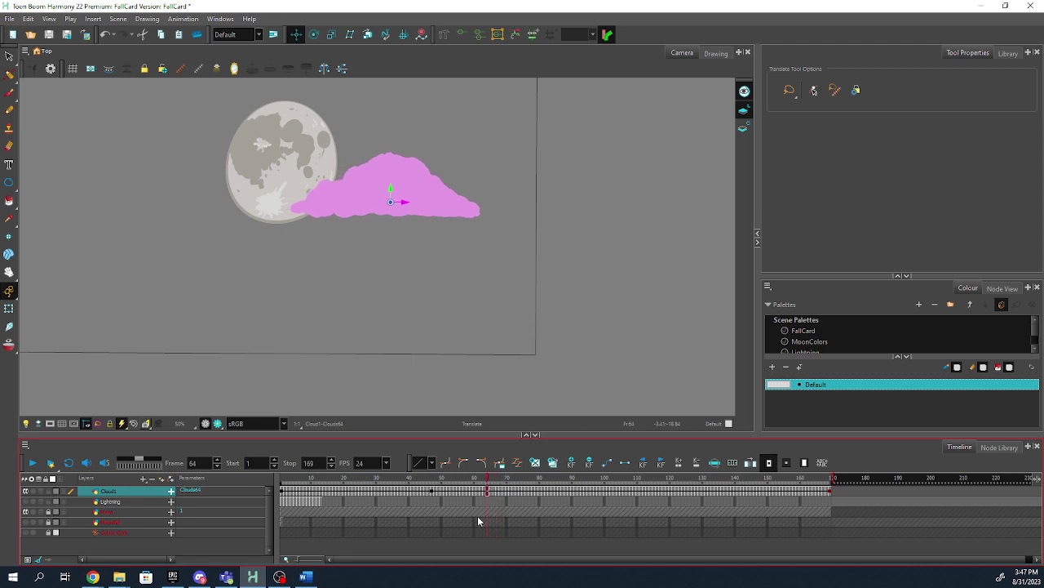
{"action": "key", "text": "Right"}
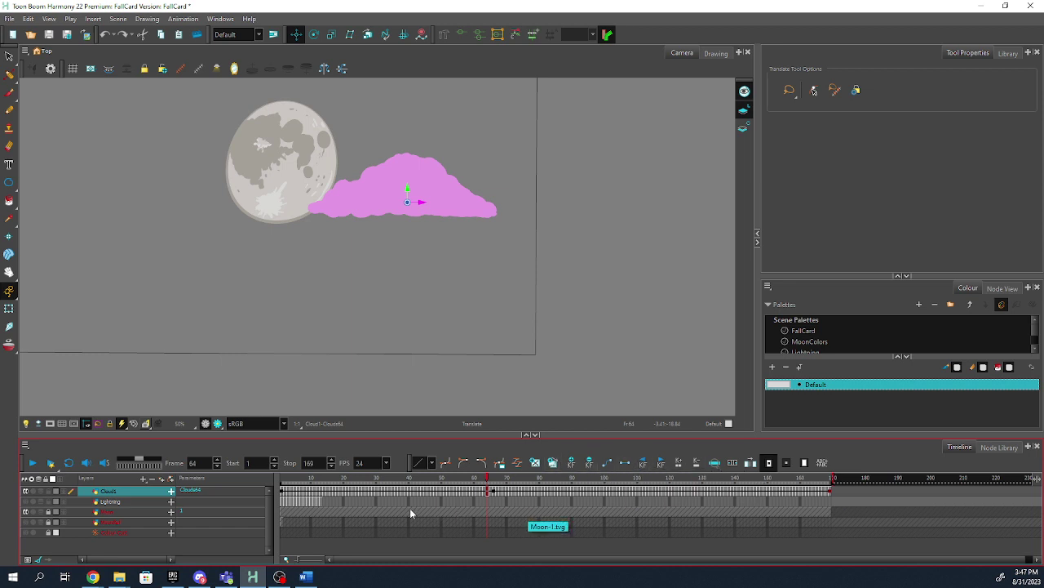
{"action": "left_click", "coordinate": [555, 501]}
{"action": "left_click", "coordinate": [586, 488]}
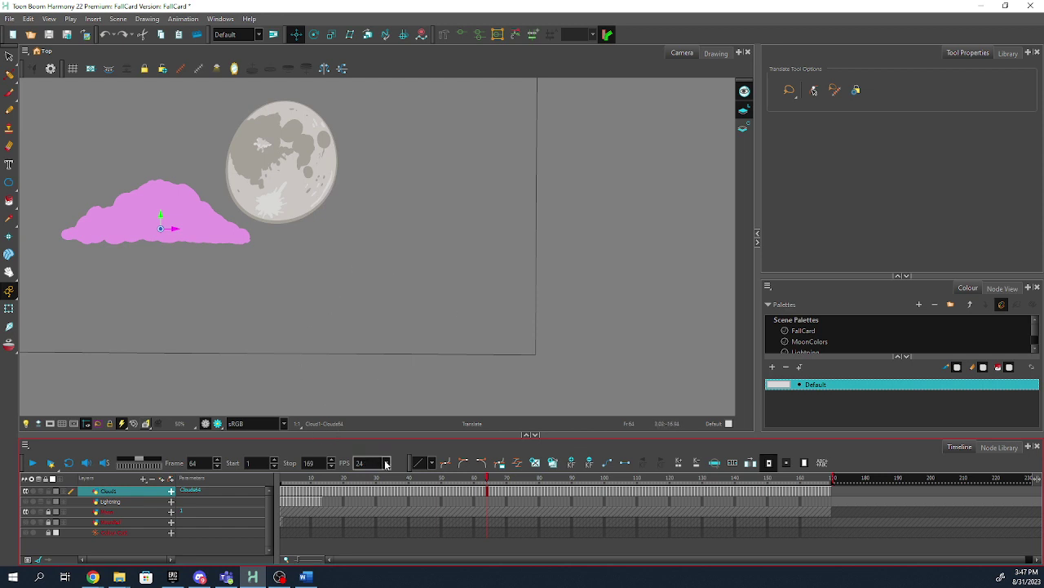
- Return to frame 1 and try to add a peg to the Cloud1 layer
{"action": "left_click_drag", "start_coordinate": [412, 478], "coordinate": [285, 477]}
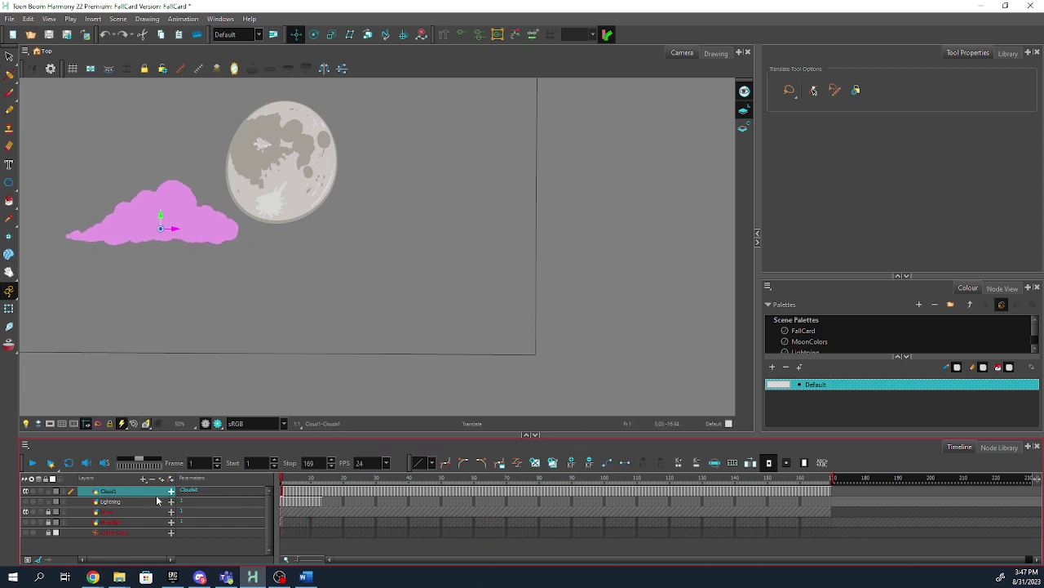
{"action": "right_click", "coordinate": [123, 493]}
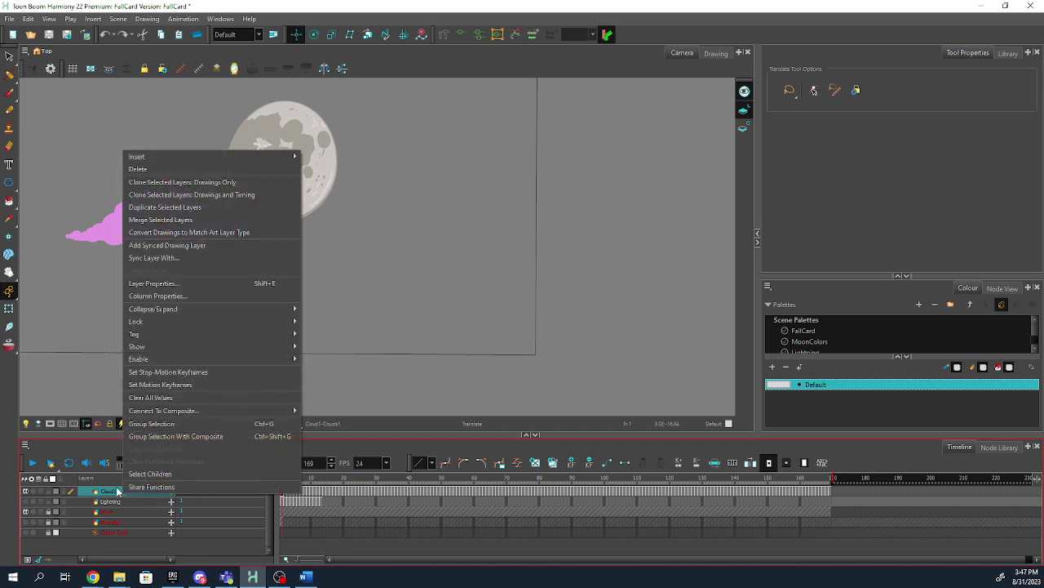
{"action": "left_click", "coordinate": [98, 451]}
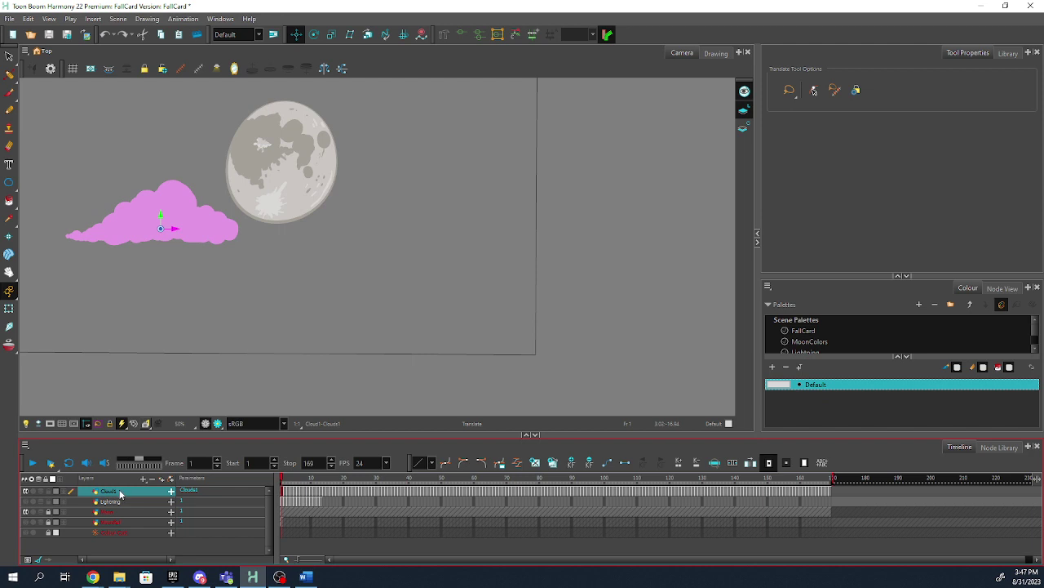
{"action": "key", "text": "ctrl+p"}
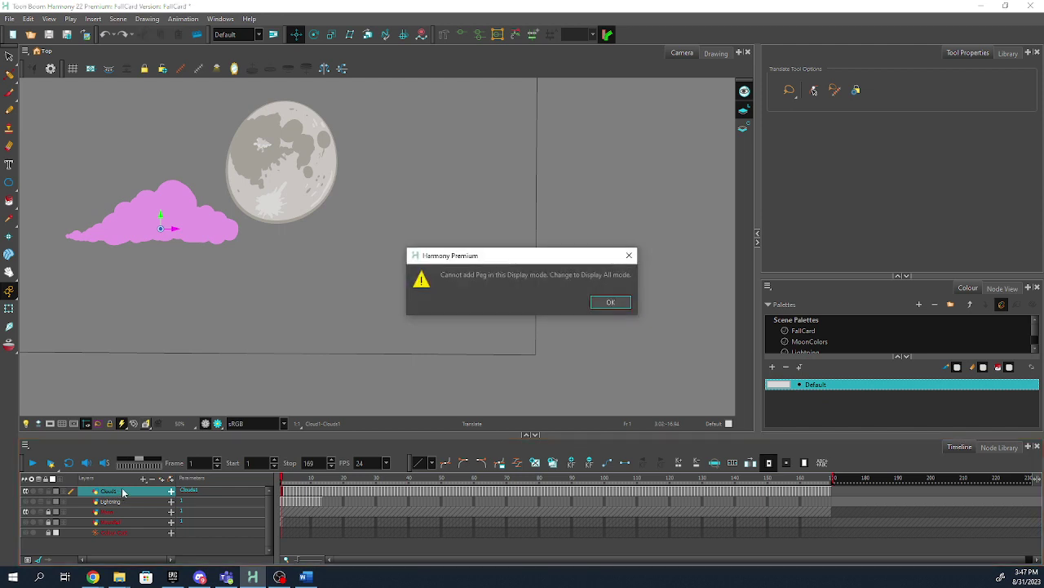
{"action": "left_click", "coordinate": [612, 303]}
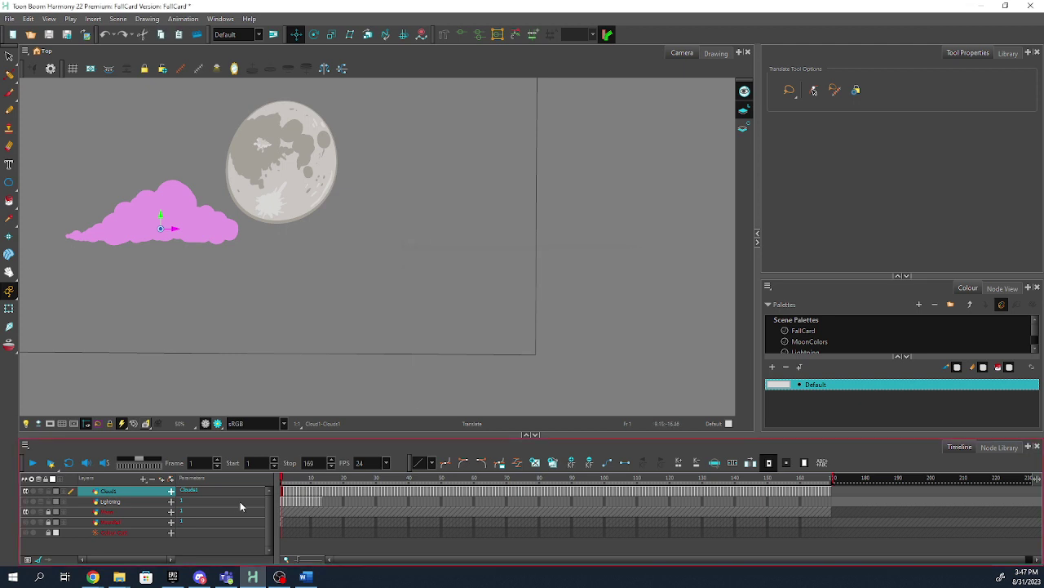
- Look for the Parent Peg layer type for Cloud1, try adding a peg, and undo it
{"action": "left_click", "coordinate": [143, 479]}
{"action": "left_click", "coordinate": [142, 480]}
{"action": "left_click", "coordinate": [143, 481]}
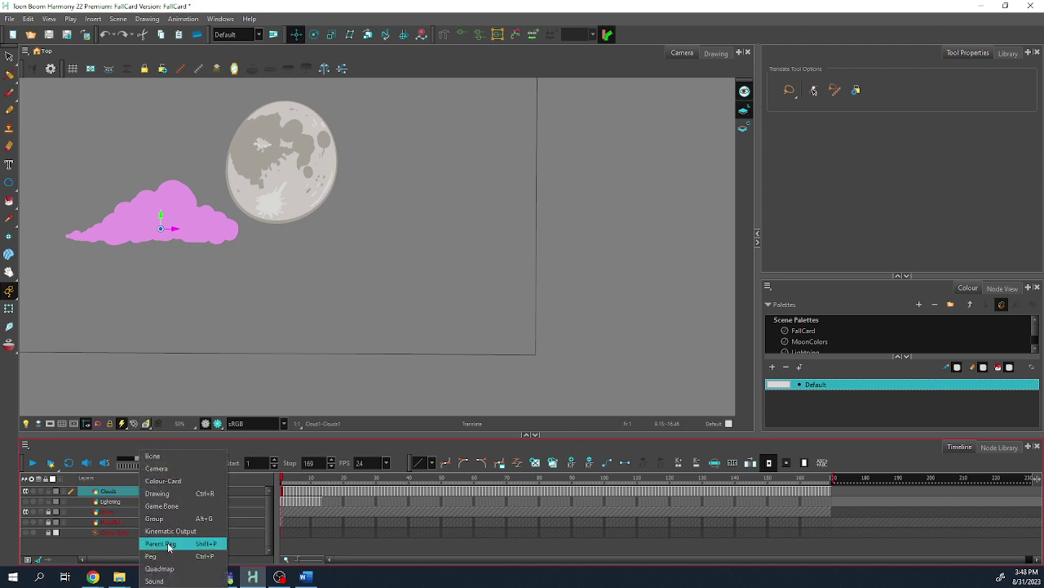
{"action": "left_click", "coordinate": [98, 447]}
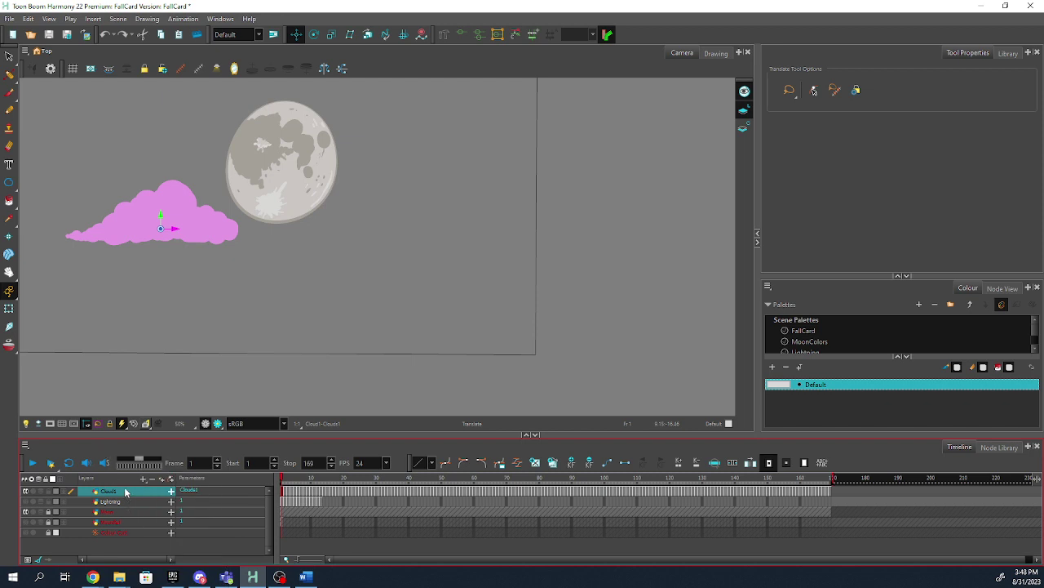
{"action": "key", "text": "ctrl+p"}
{"action": "key", "text": "ctrl+z"}
- Add a parent peg to the Cloud1 layer
{"action": "left_click", "coordinate": [143, 479]}
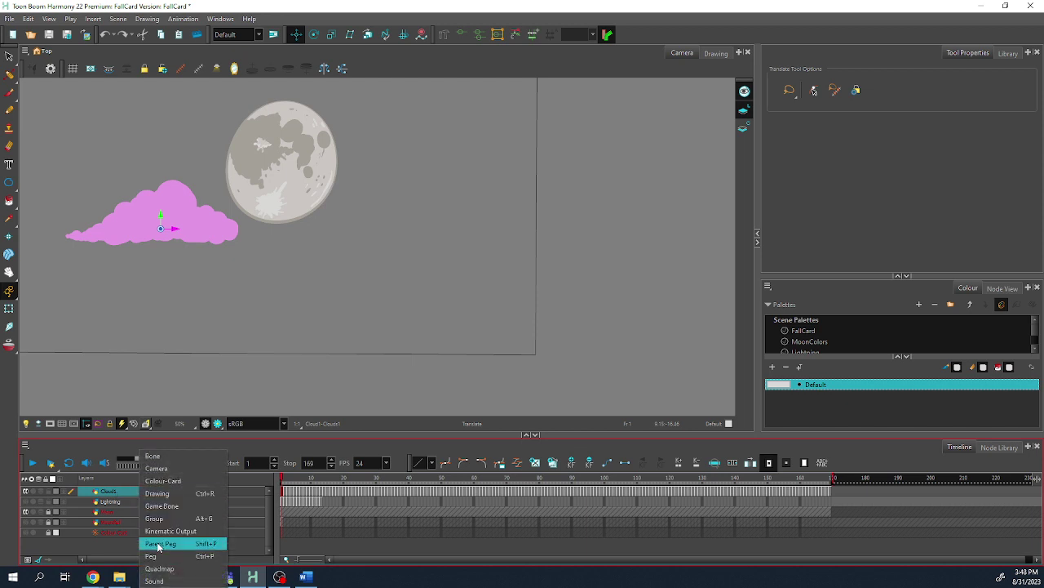
{"action": "left_click", "coordinate": [114, 493]}
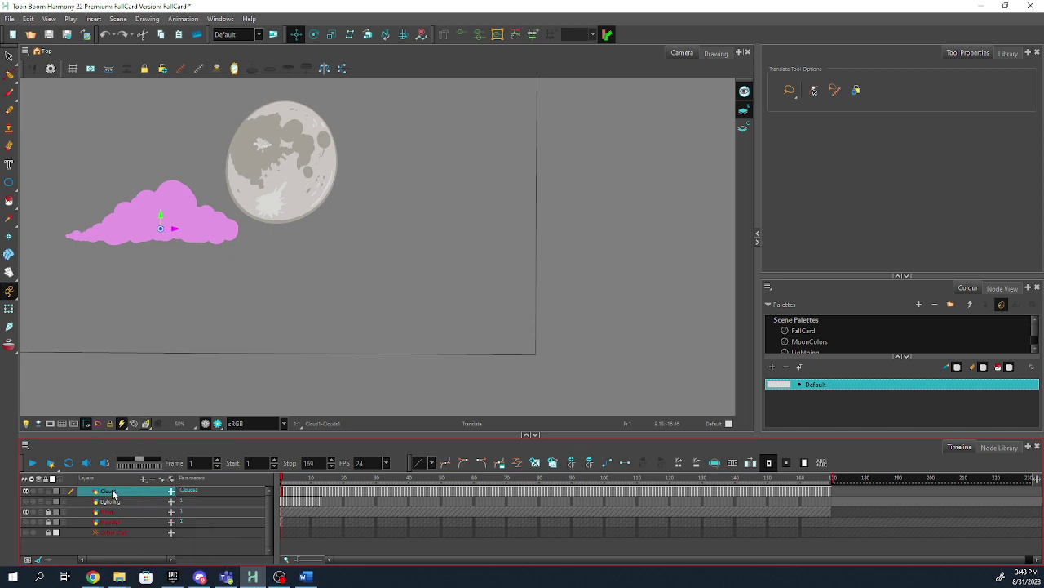
{"action": "key", "text": "ctrl+p"}
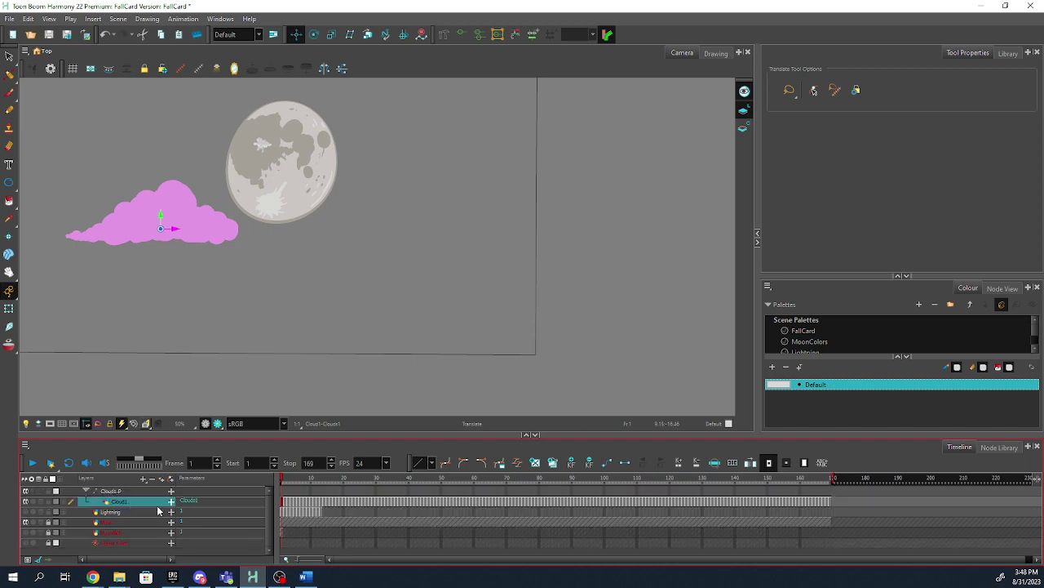
- Lock the Cloud1 drawing layer and place the Cloud1-P peg's pivot at the centre of the cloud
{"action": "left_click", "coordinate": [49, 505]}
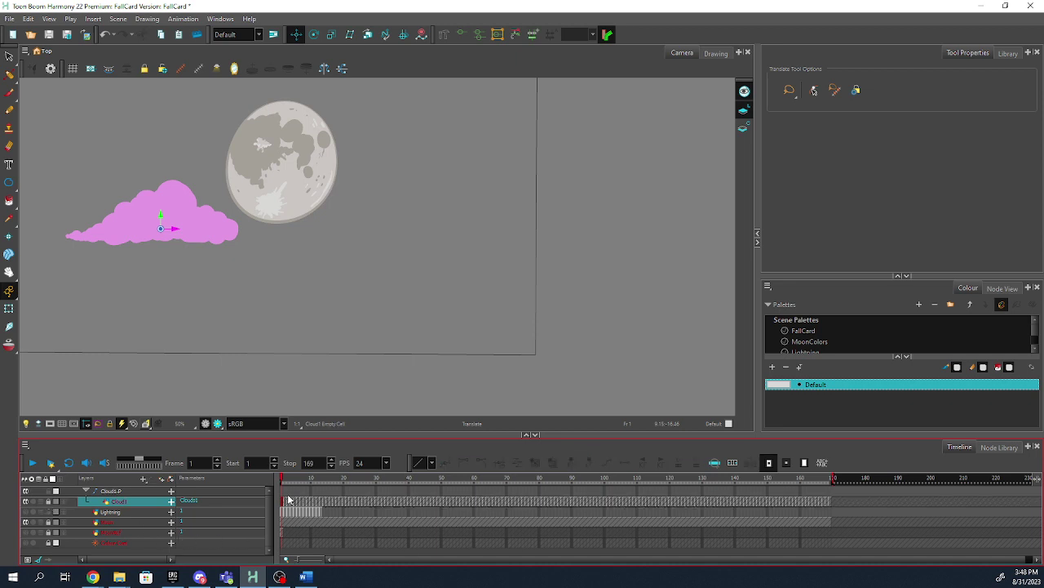
{"action": "left_click", "coordinate": [113, 492]}
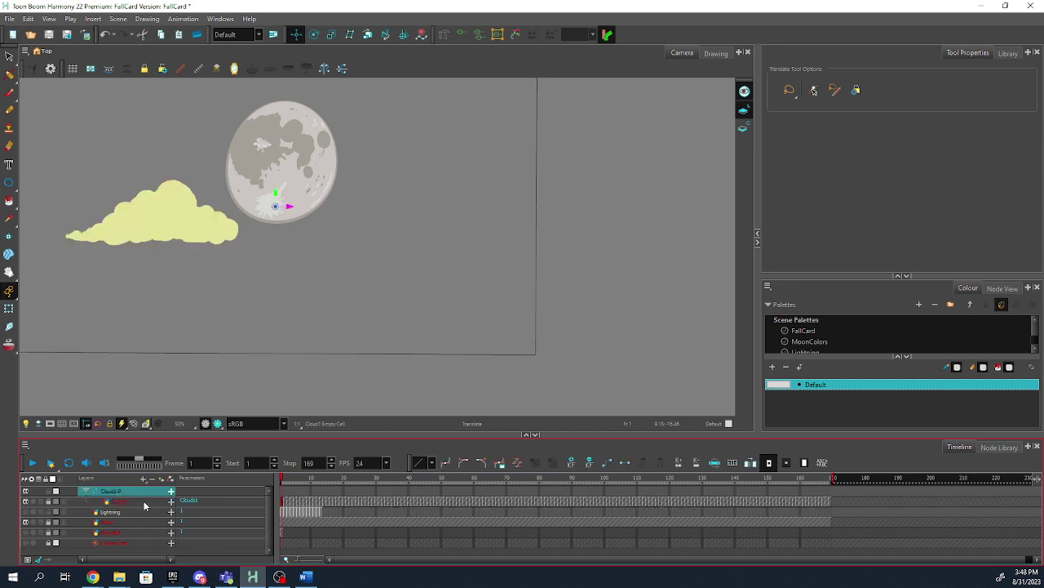
{"action": "left_click_drag", "start_coordinate": [275, 206], "coordinate": [165, 228]}
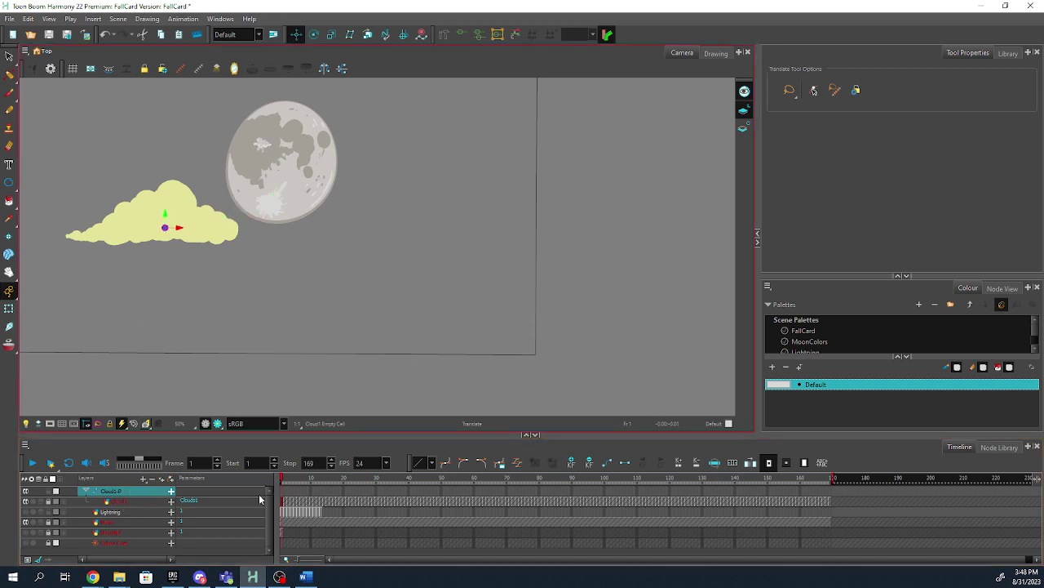
- At frame 1, move the Cloud1-P peg over the moon's lower right and scale it up to about one and a half times its size
{"action": "left_click_drag", "start_coordinate": [179, 228], "coordinate": [371, 196]}
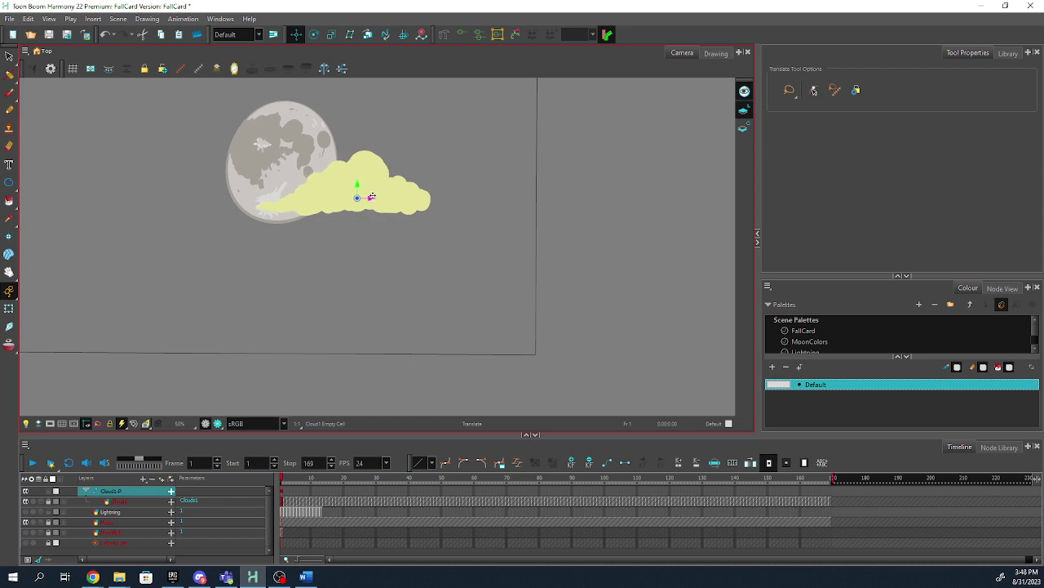
{"action": "left_click", "coordinate": [331, 34]}
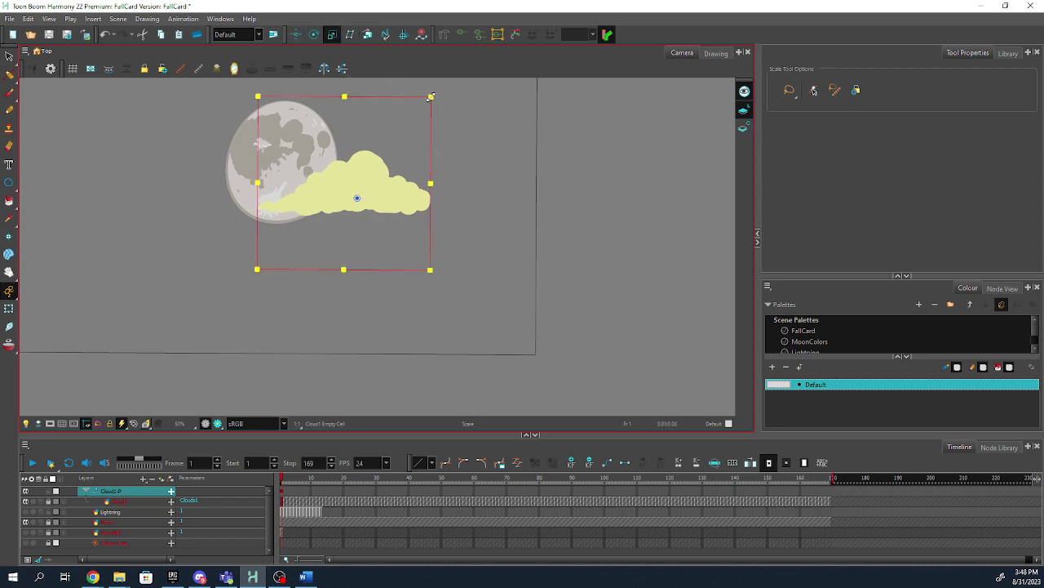
{"action": "left_click_drag", "start_coordinate": [446, 88], "coordinate": [497, 63]}
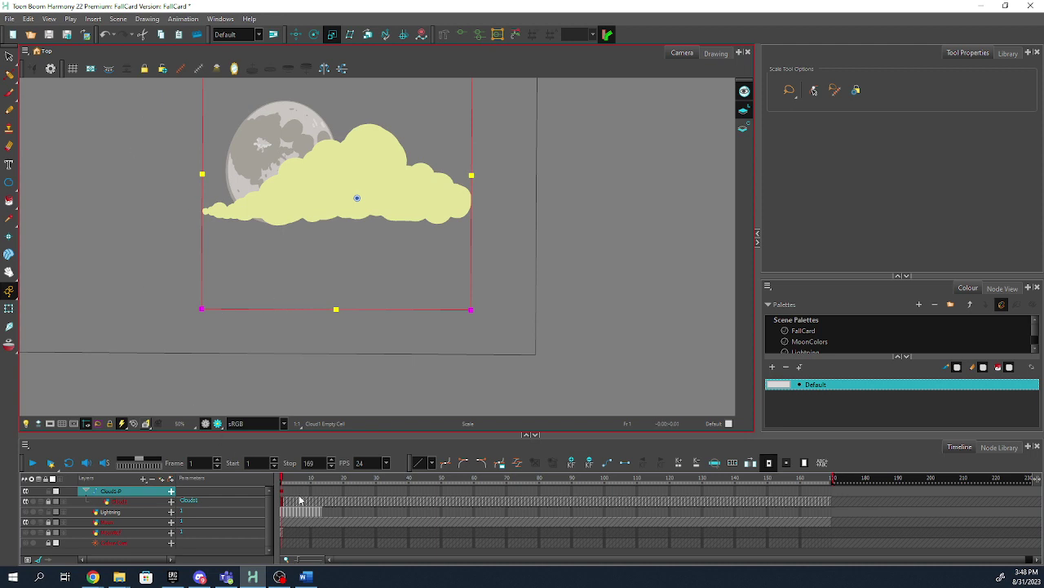
- Keyframe the Cloud1-P peg at frame 169 with the cloud translated horizontally to the right, partly beyond the camera frame
{"action": "left_click_drag", "start_coordinate": [283, 481], "coordinate": [832, 488]}
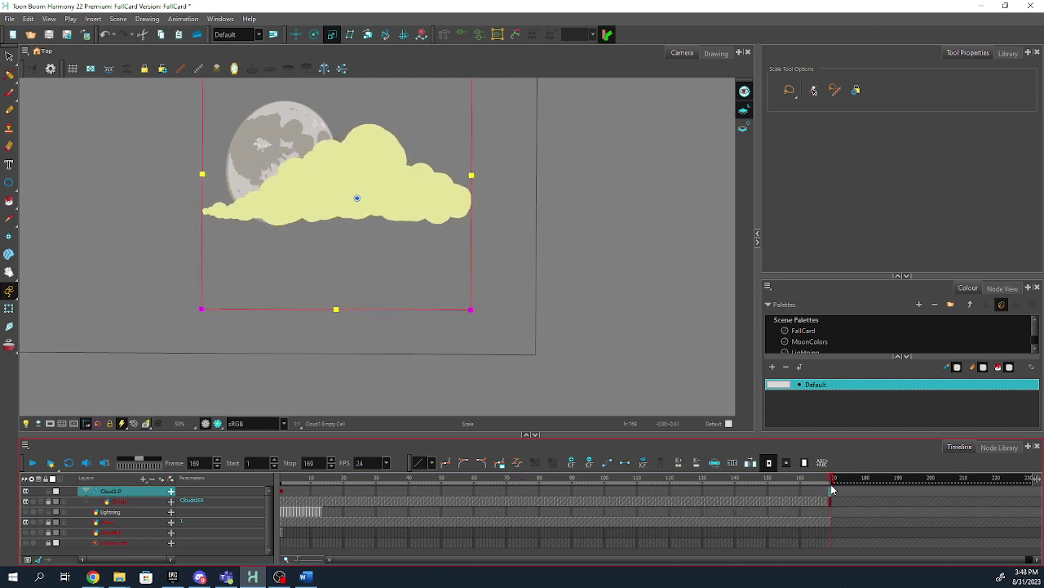
{"action": "left_click", "coordinate": [296, 34]}
{"action": "left_click_drag", "start_coordinate": [370, 197], "coordinate": [460, 199]}
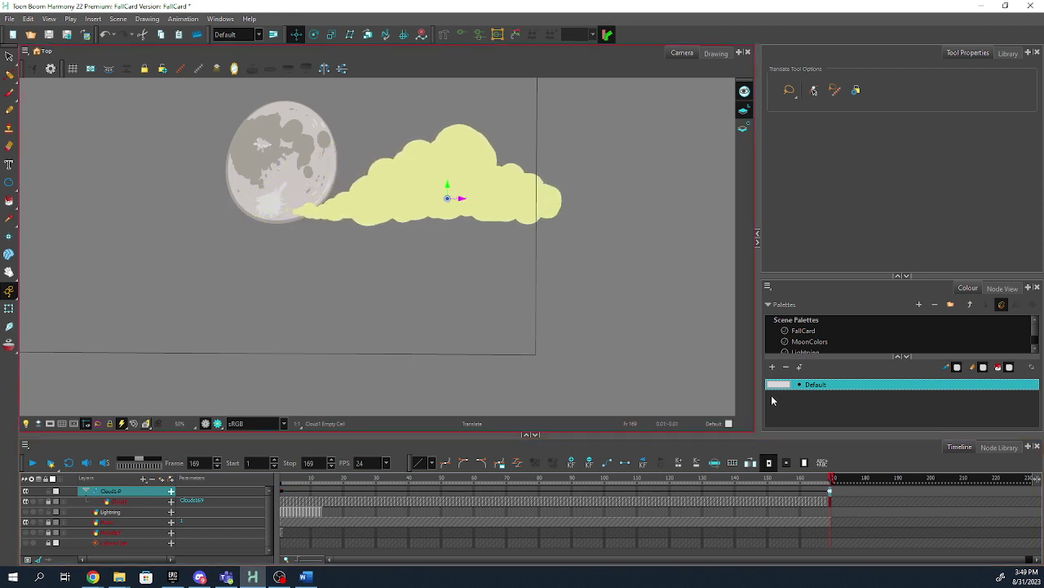
{"action": "mouse_move", "coordinate": [822, 485]}
{"action": "left_mouse_down"}
{"action": "mouse_move", "coordinate": [476, 495]}
{"action": "mouse_move", "coordinate": [268, 482]}
{"action": "mouse_move", "coordinate": [865, 462]}
{"action": "left_mouse_up"}
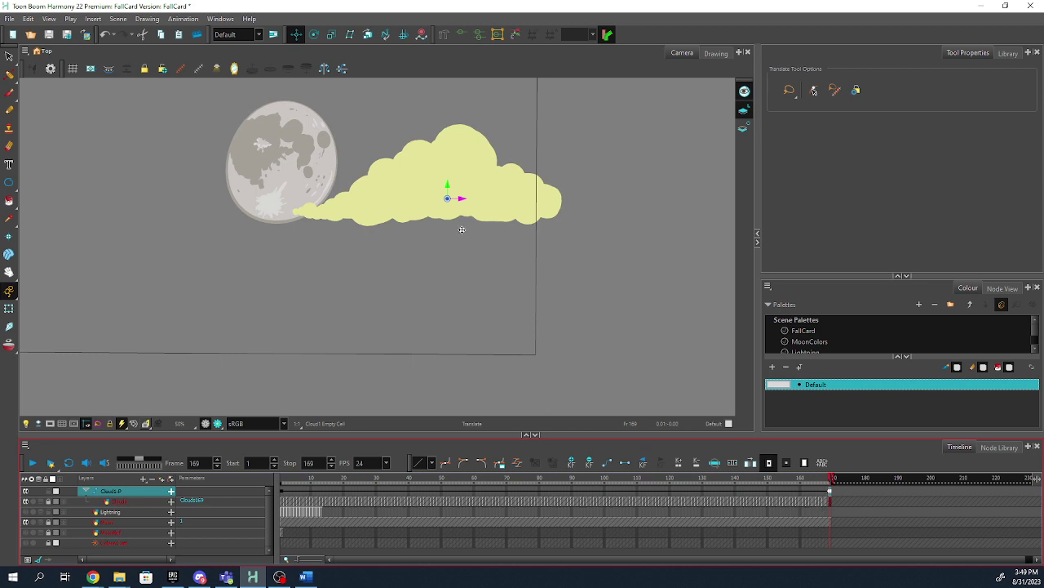
- Translate the Cloud1-P peg farther right at frame 169, and right at frame 1 until the cloud's tail overlaps the moon's lower edge
{"action": "left_click_drag", "start_coordinate": [462, 198], "coordinate": [513, 215]}
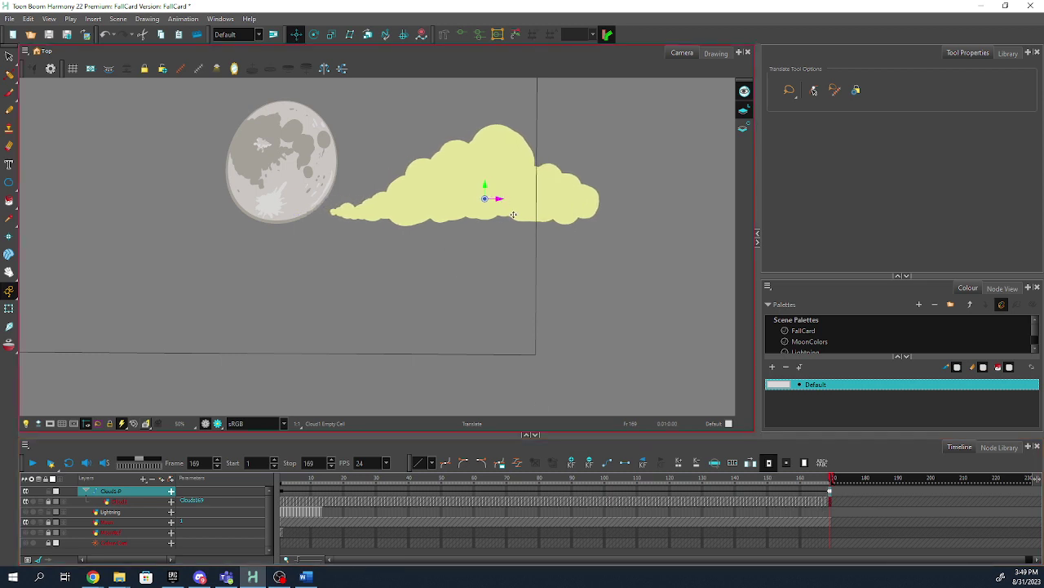
{"action": "left_click", "coordinate": [283, 481]}
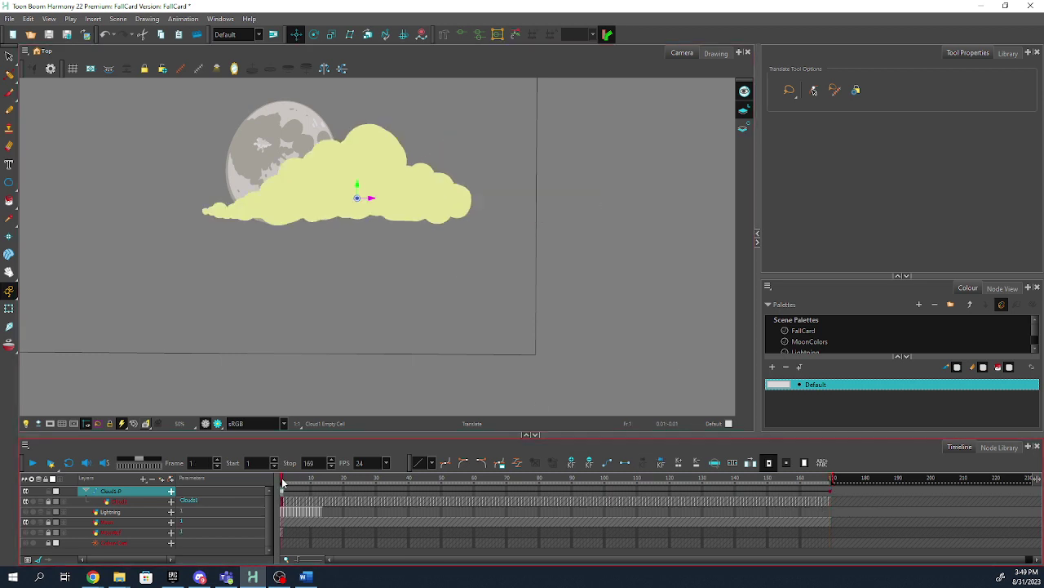
{"action": "left_click_drag", "start_coordinate": [371, 198], "coordinate": [416, 198]}
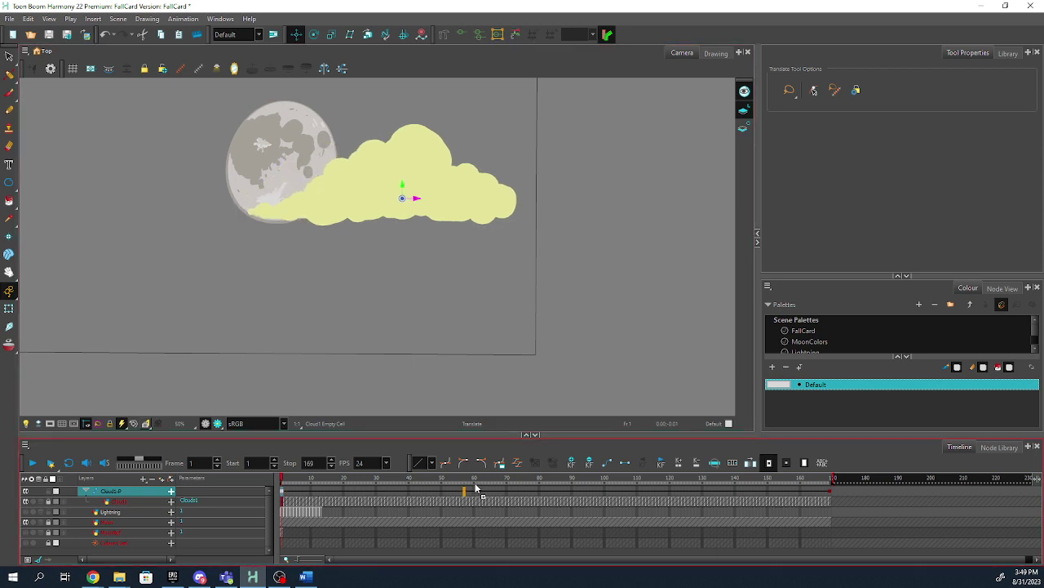
- Swap the Cloud1-P peg's keyframes at frames 1 and 169, parking the first one temporarily at frame 68
{"action": "left_click", "coordinate": [501, 483]}
{"action": "left_click", "coordinate": [830, 488]}
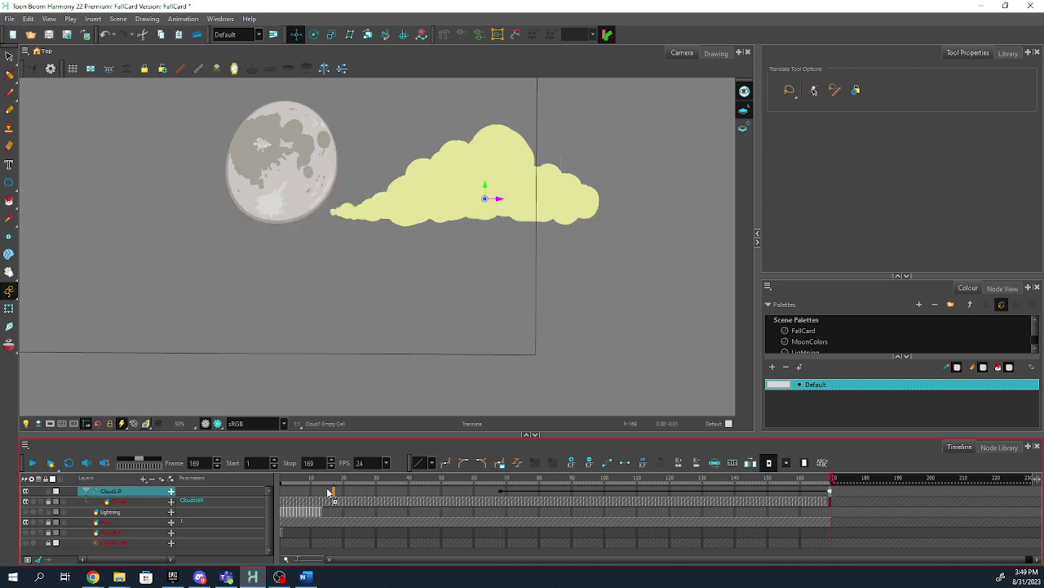
{"action": "left_click", "coordinate": [282, 488]}
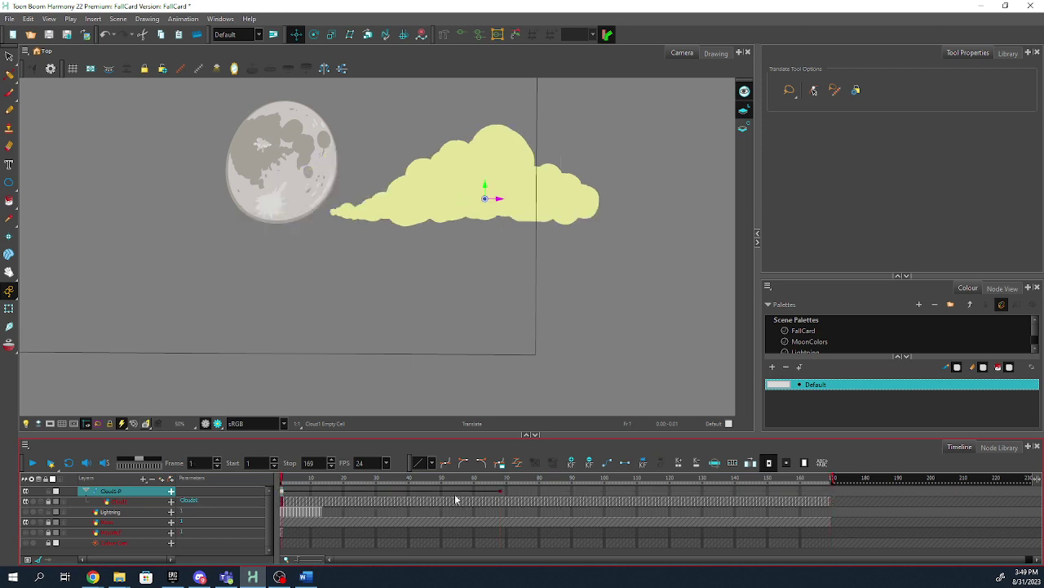
{"action": "left_click", "coordinate": [501, 488]}
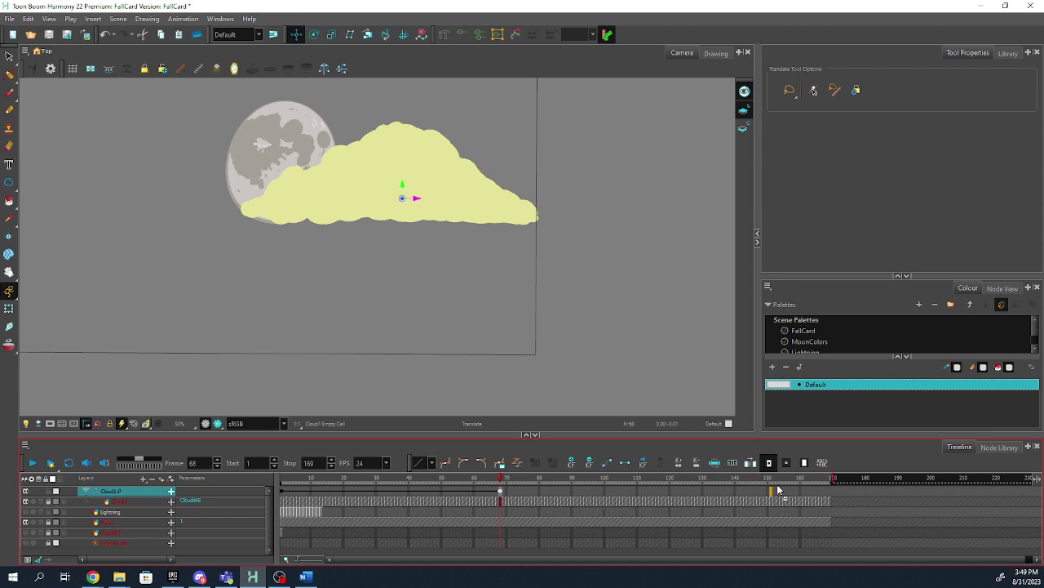
{"action": "left_click", "coordinate": [828, 480]}
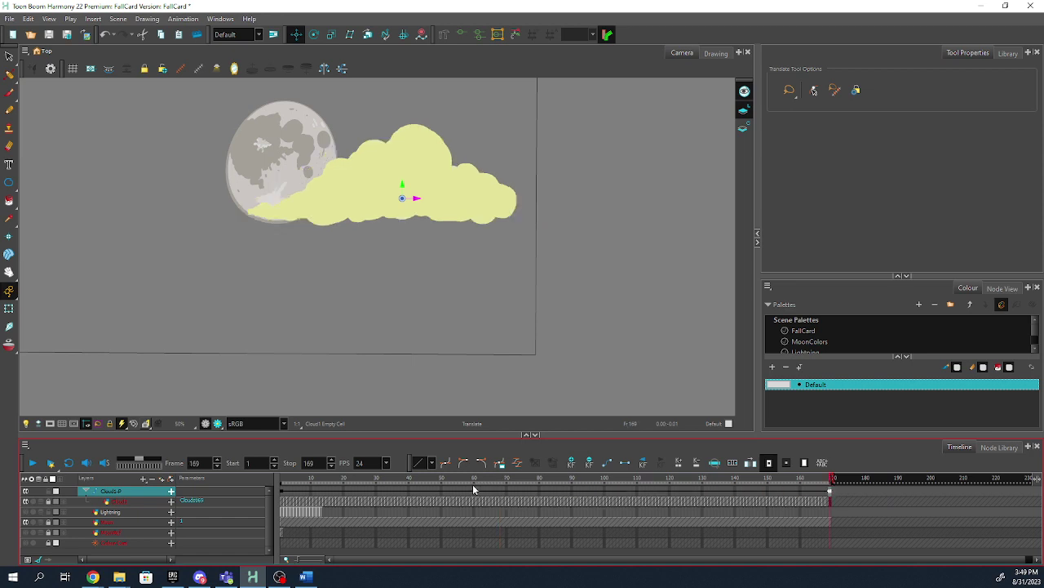
- Scrub back and forth through the timeline to check the cloud's drift between the two peg keyframes
{"action": "left_click_drag", "start_coordinate": [472, 484], "coordinate": [705, 485]}
{"action": "mouse_move", "coordinate": [776, 481]}
{"action": "left_mouse_down"}
{"action": "mouse_move", "coordinate": [833, 481]}
{"action": "mouse_move", "coordinate": [278, 483]}
{"action": "mouse_move", "coordinate": [534, 483]}
{"action": "left_mouse_up"}
{"action": "left_click", "coordinate": [630, 359]}
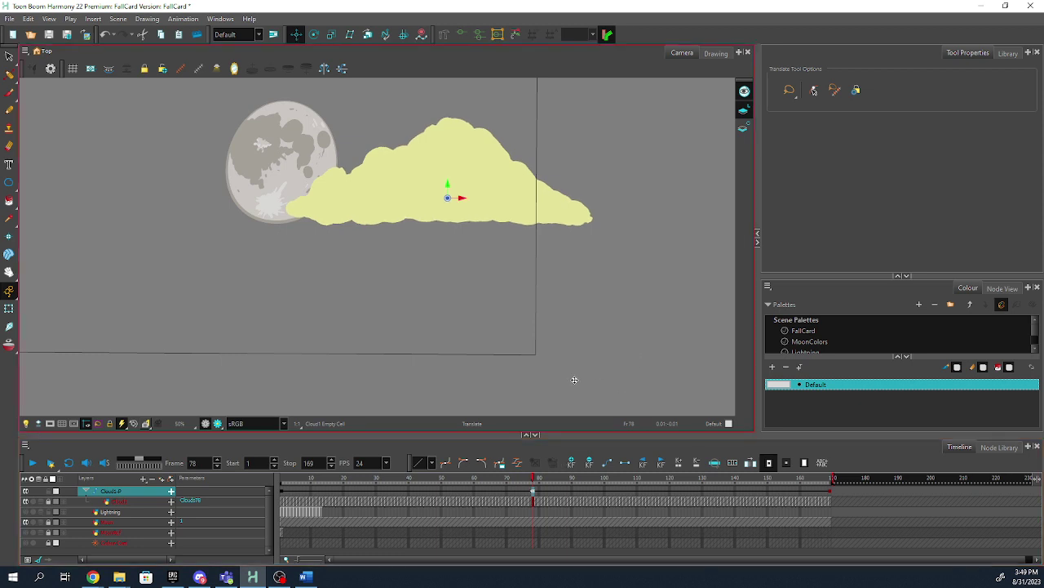
{"action": "left_click_drag", "start_coordinate": [534, 483], "coordinate": [193, 491]}
{"action": "left_click", "coordinate": [91, 257]}
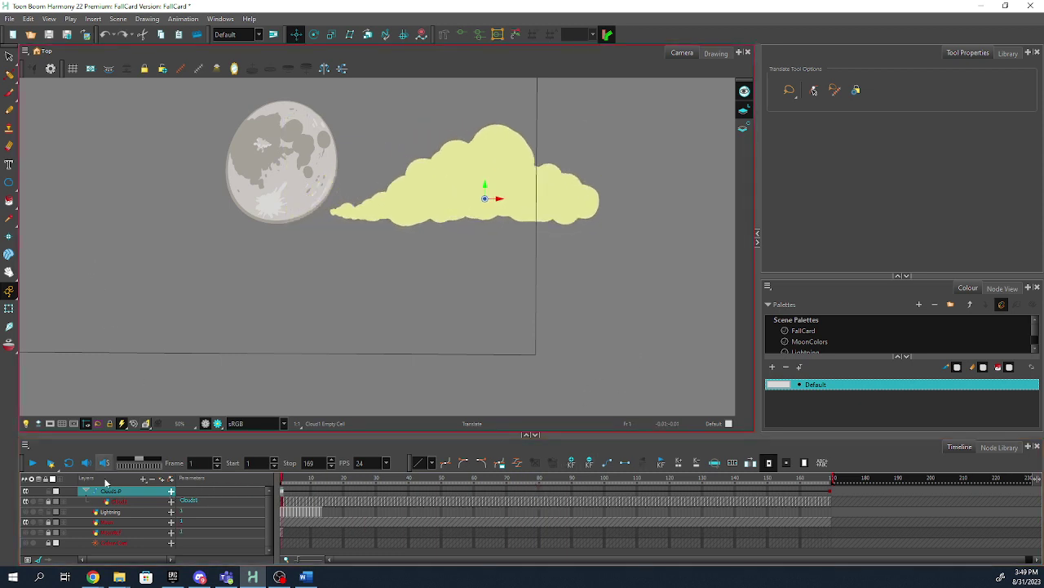
- Switch to the render view, re-render the scene from frame 1 and play back the rendered animation
{"action": "left_click", "coordinate": [217, 424]}
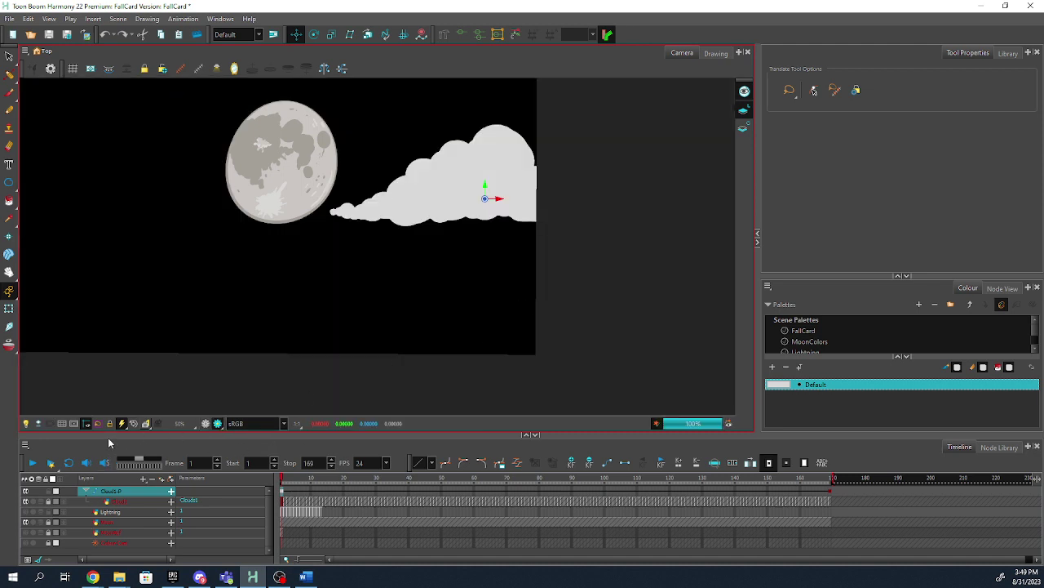
{"action": "left_click", "coordinate": [32, 463]}
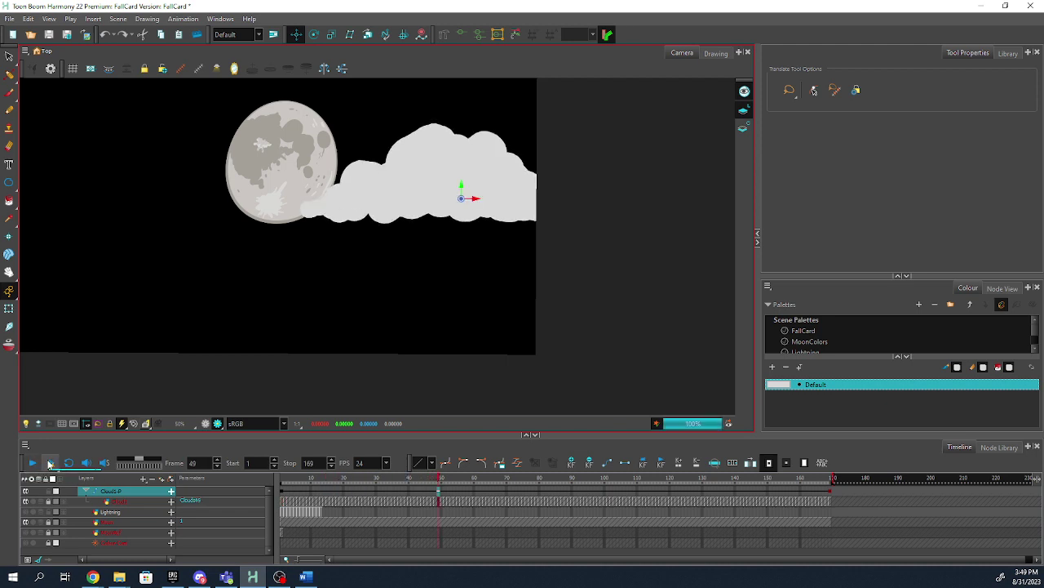
{"action": "left_click", "coordinate": [49, 463]}
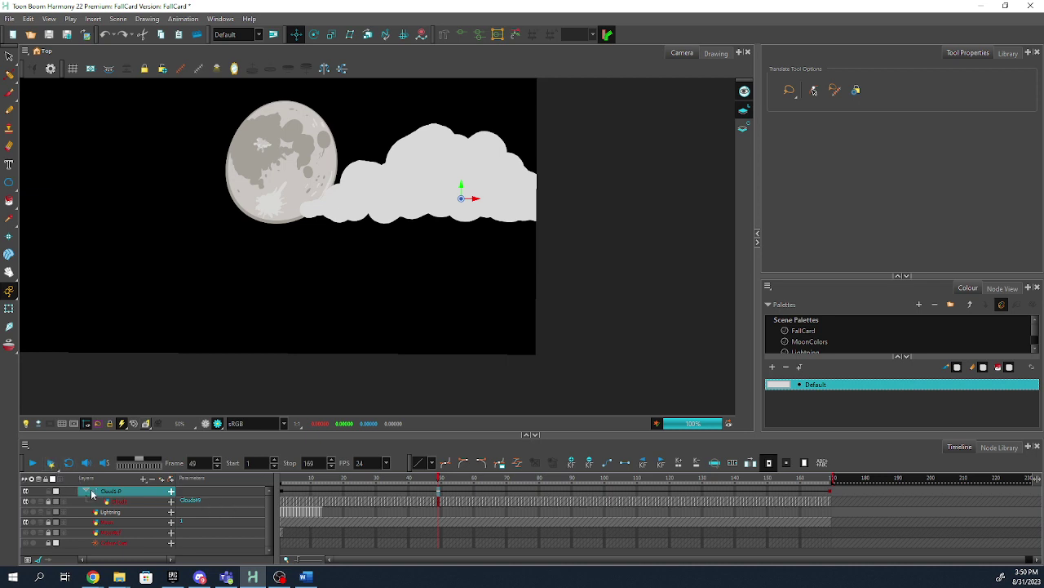
{"action": "left_click", "coordinate": [33, 462]}
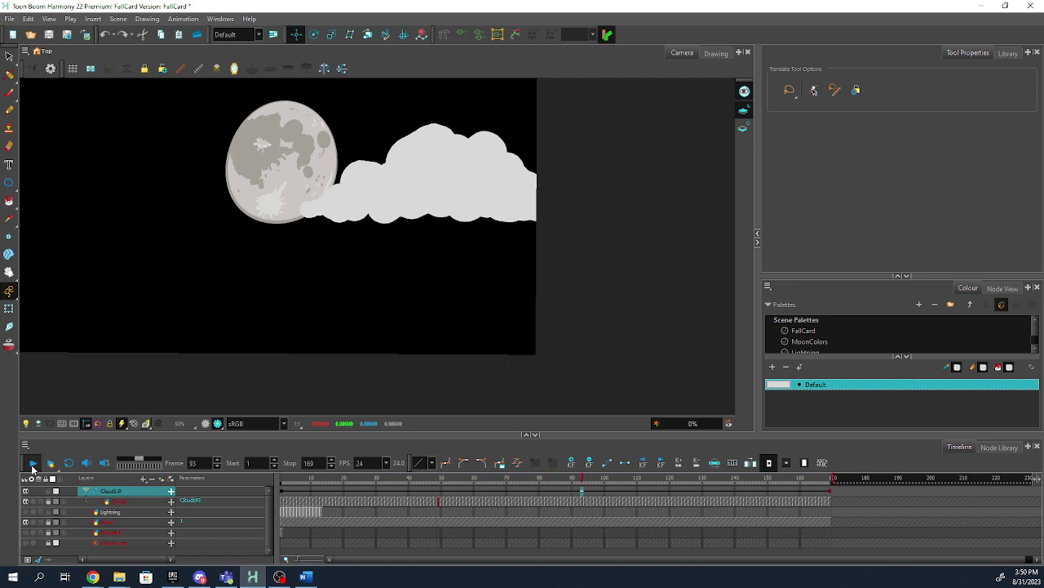
{"action": "left_click", "coordinate": [50, 463]}
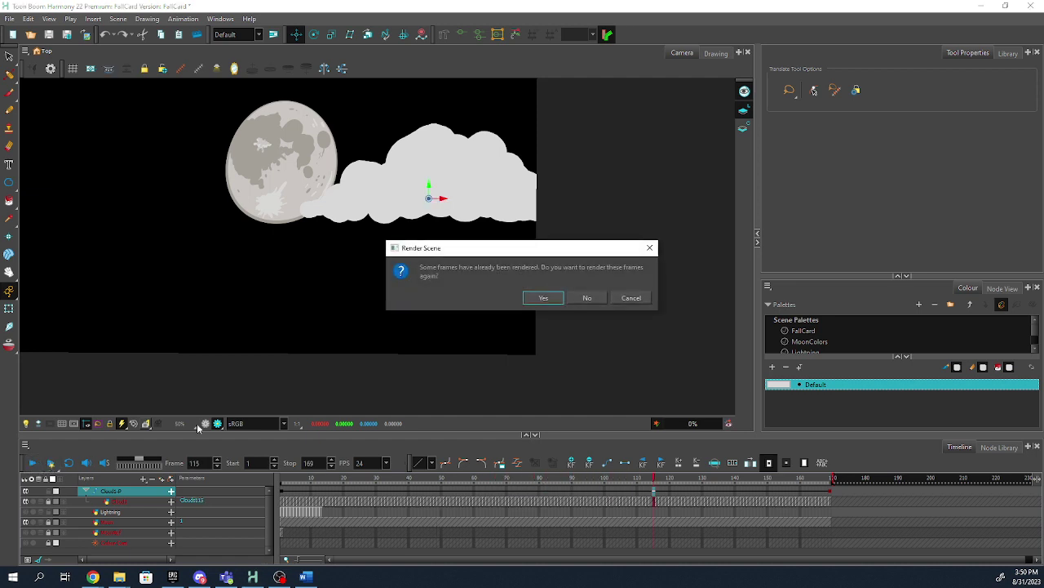
{"action": "left_click", "coordinate": [588, 298]}
{"action": "left_click_drag", "start_coordinate": [481, 483], "coordinate": [257, 481]}
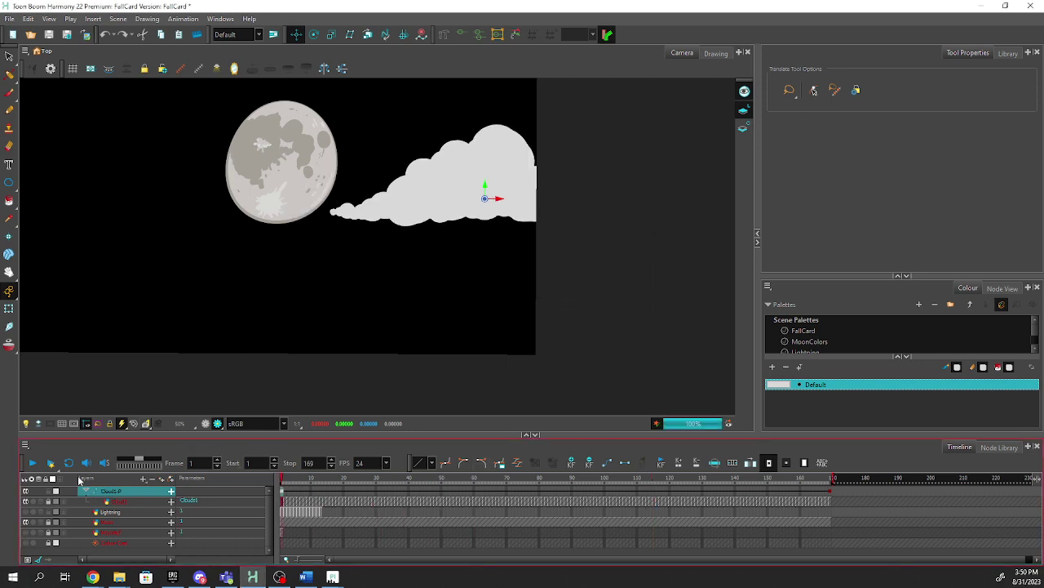
{"action": "left_click", "coordinate": [50, 464]}
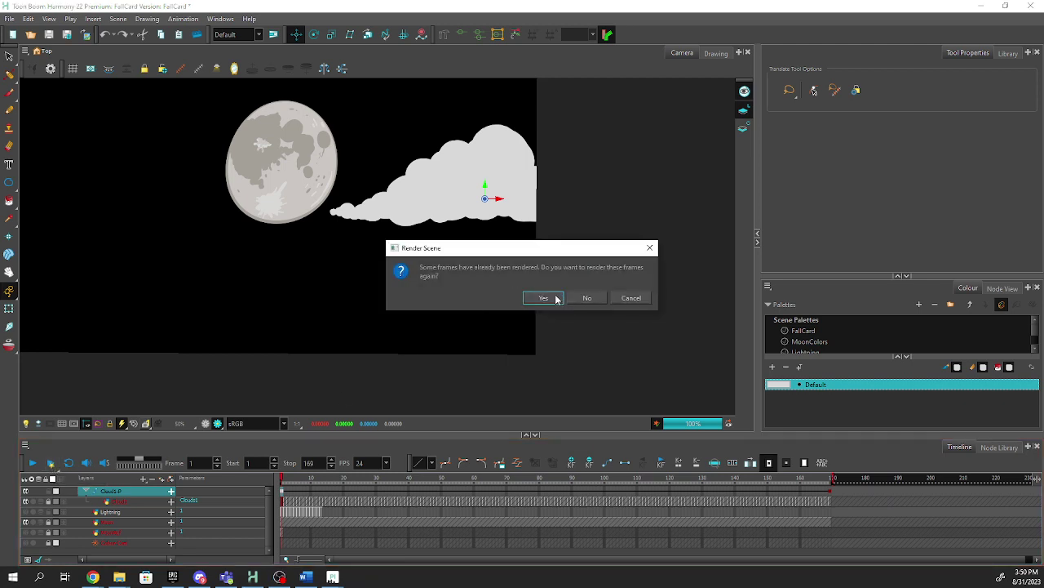
{"action": "left_click", "coordinate": [543, 297]}
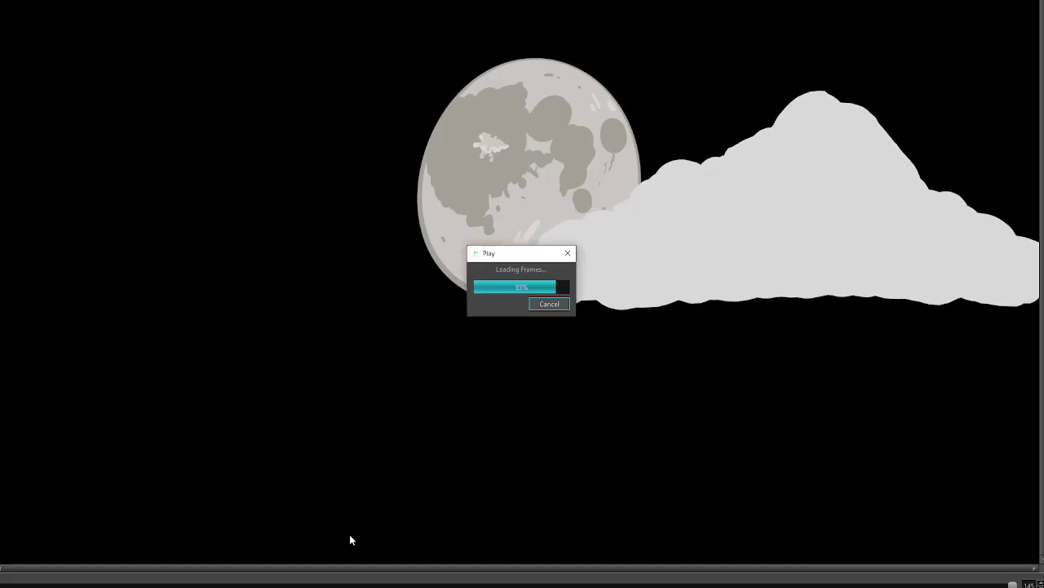
{"action": "left_click", "coordinate": [554, 305]}
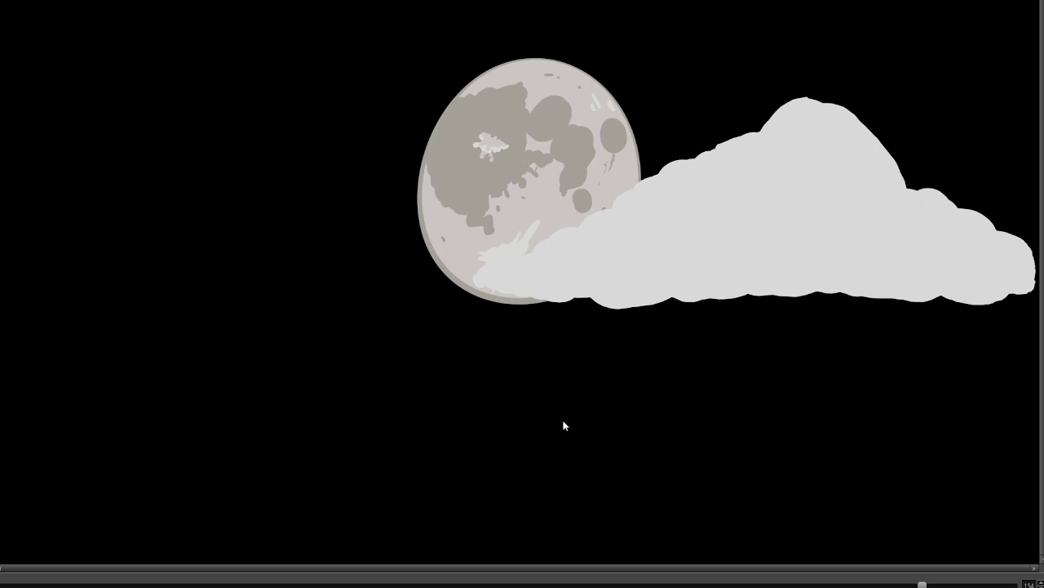
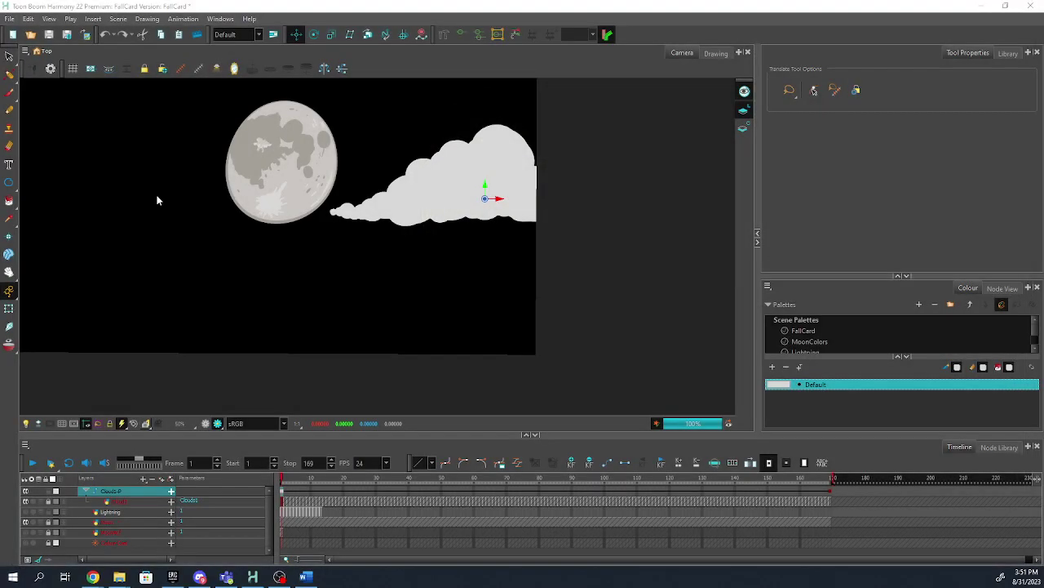
- Show the colour card background behind the moon and cloud, return to the OpenGL view and play the scene
{"action": "left_click", "coordinate": [26, 542]}
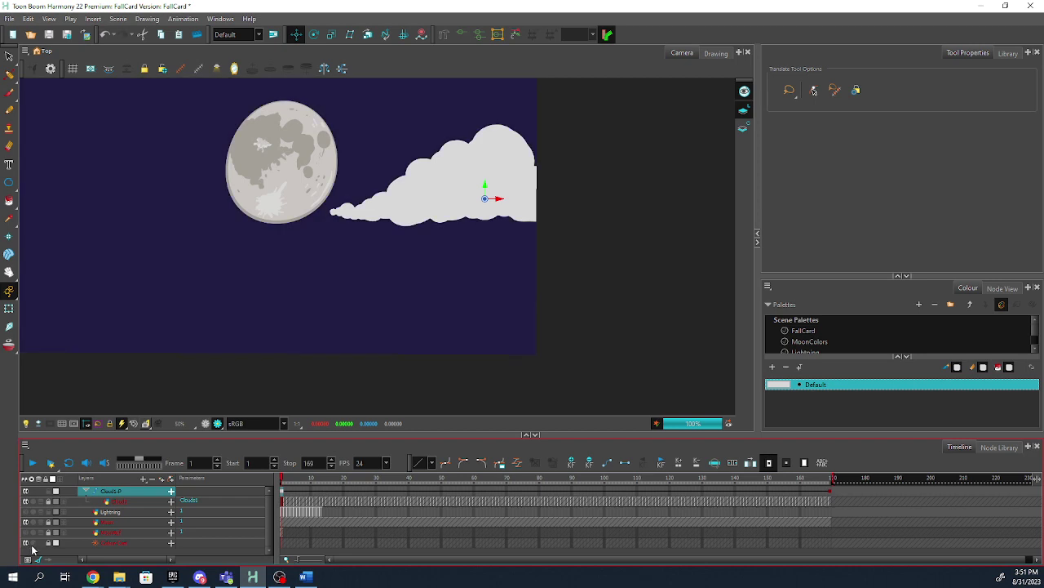
{"action": "left_click", "coordinate": [206, 424]}
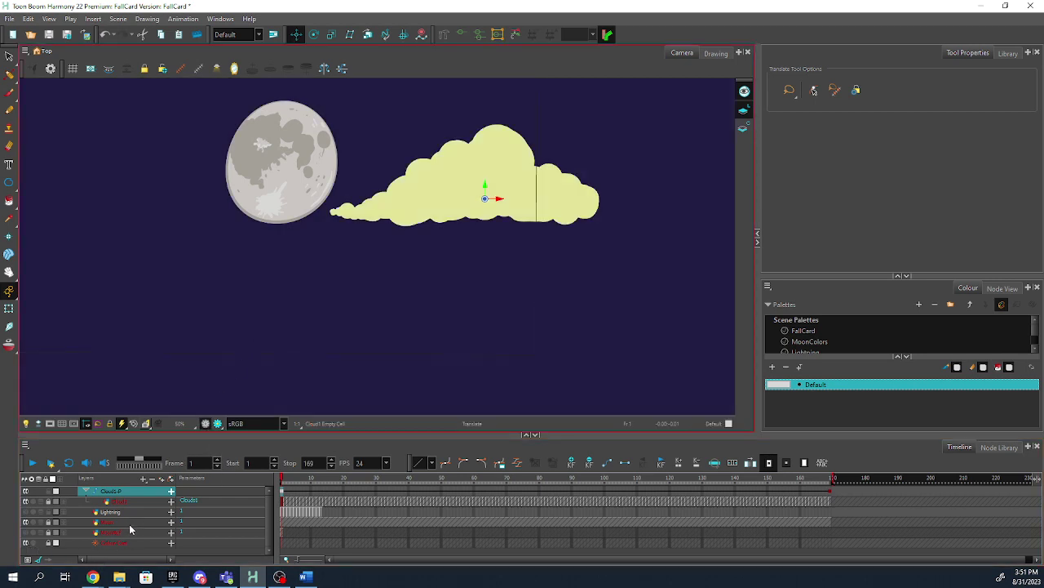
{"action": "left_click", "coordinate": [133, 525]}
{"action": "left_click", "coordinate": [132, 532]}
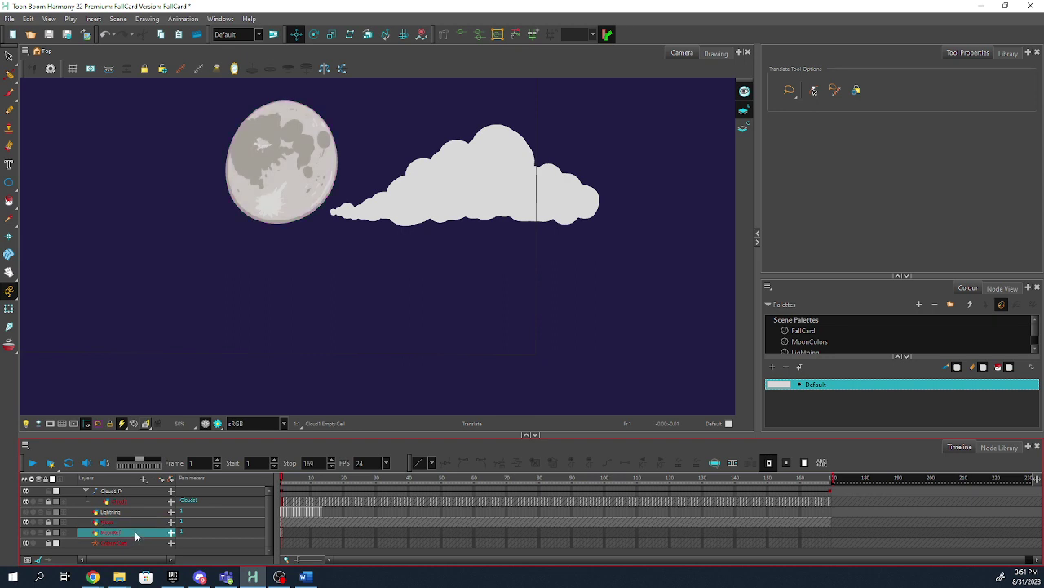
{"action": "left_click", "coordinate": [32, 462]}
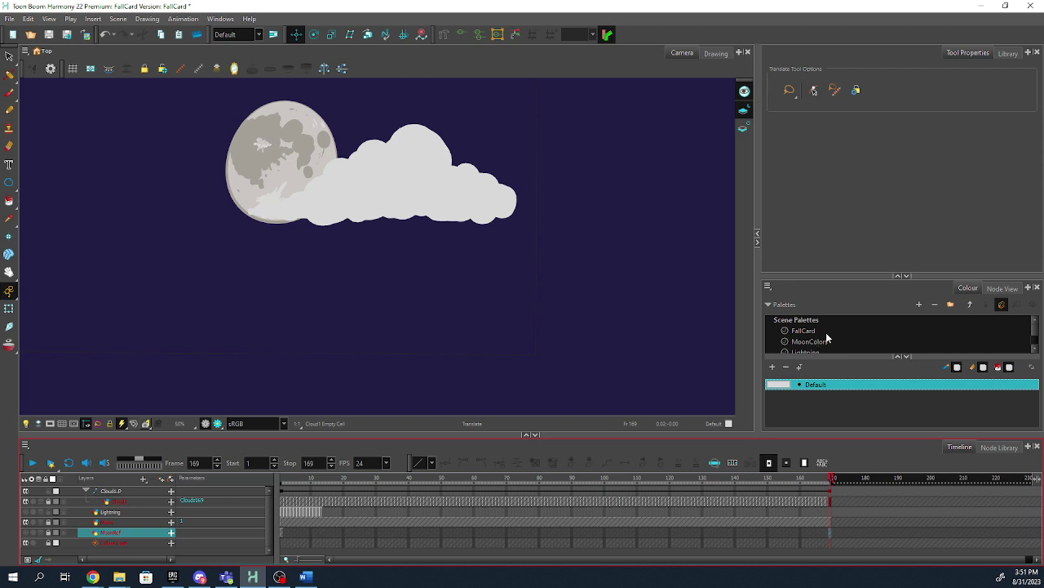
- Enlarge the palette list and darken the Cloud palette's Default swatch to grey with RGB 100, 100, 100
{"action": "left_click_drag", "start_coordinate": [889, 281], "coordinate": [865, 243]}
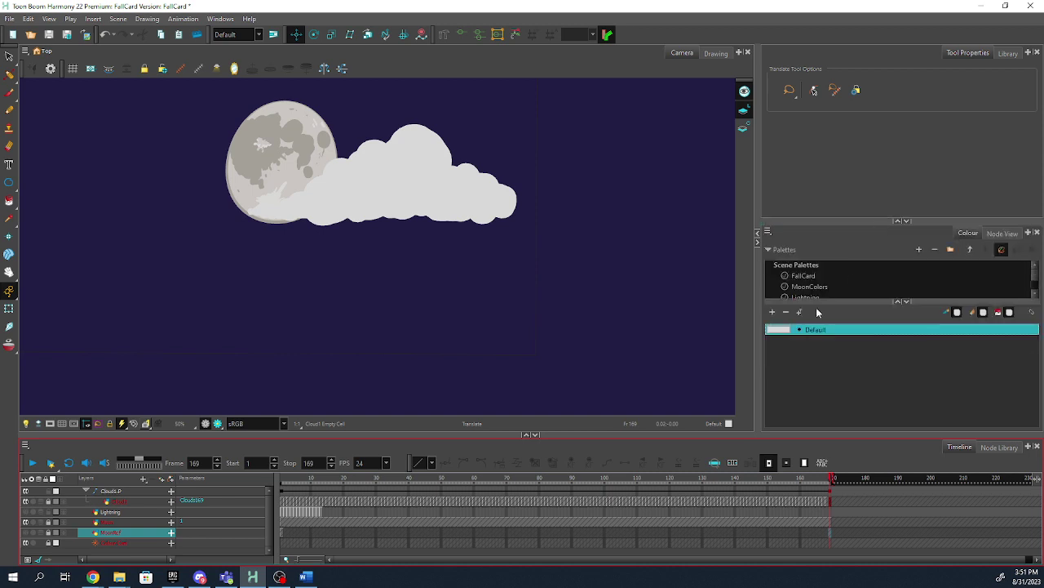
{"action": "left_click_drag", "start_coordinate": [821, 301], "coordinate": [823, 341]}
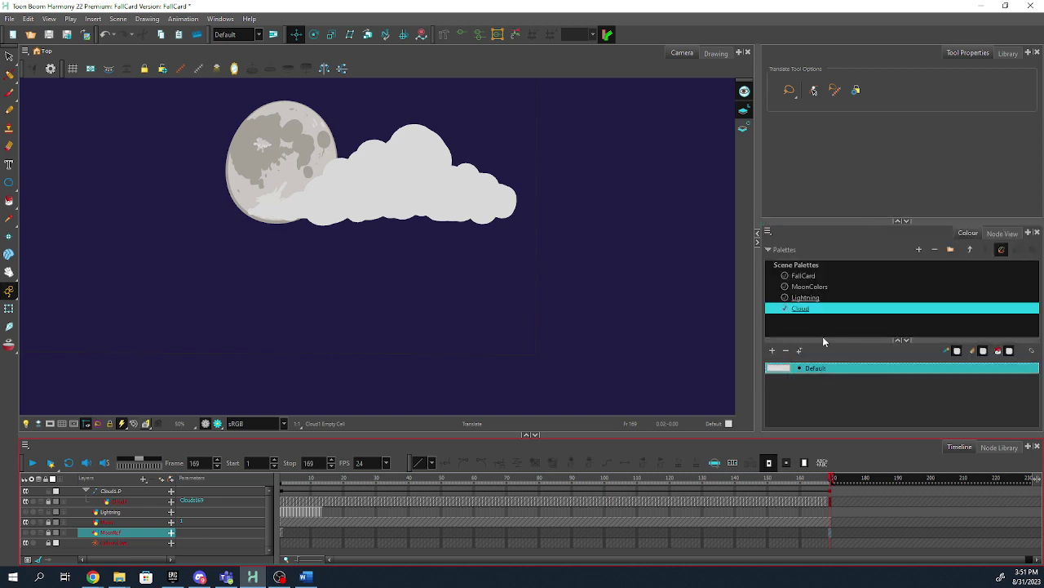
{"action": "double_click", "coordinate": [783, 368]}
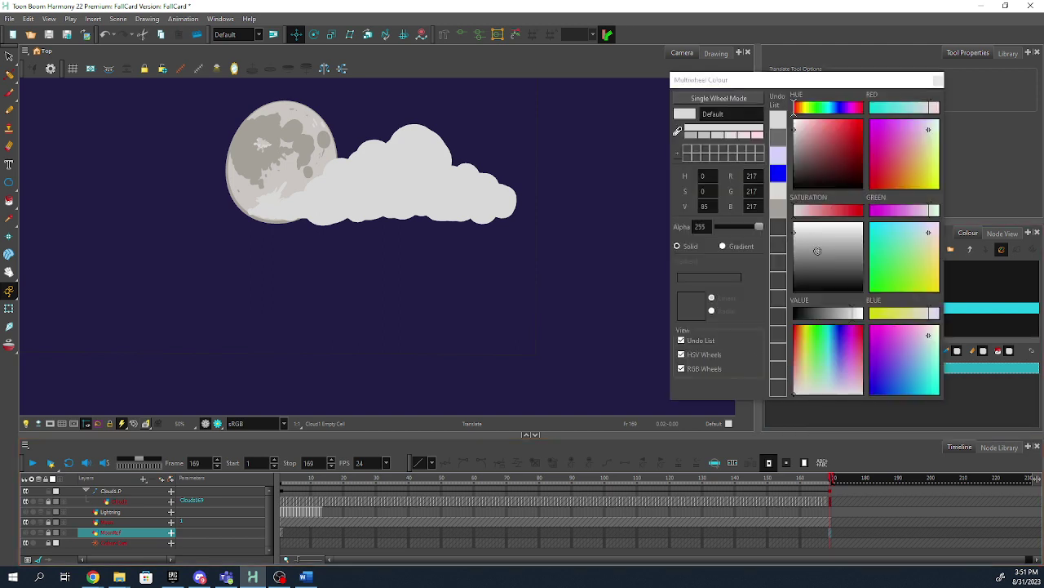
{"action": "left_click_drag", "start_coordinate": [824, 351], "coordinate": [806, 392]}
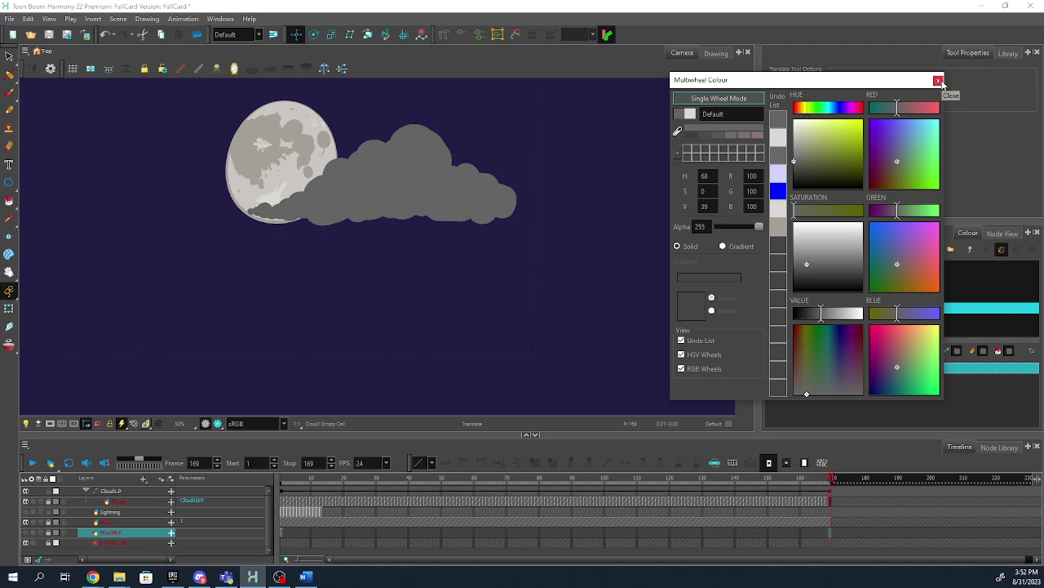
{"action": "left_click", "coordinate": [938, 81]}
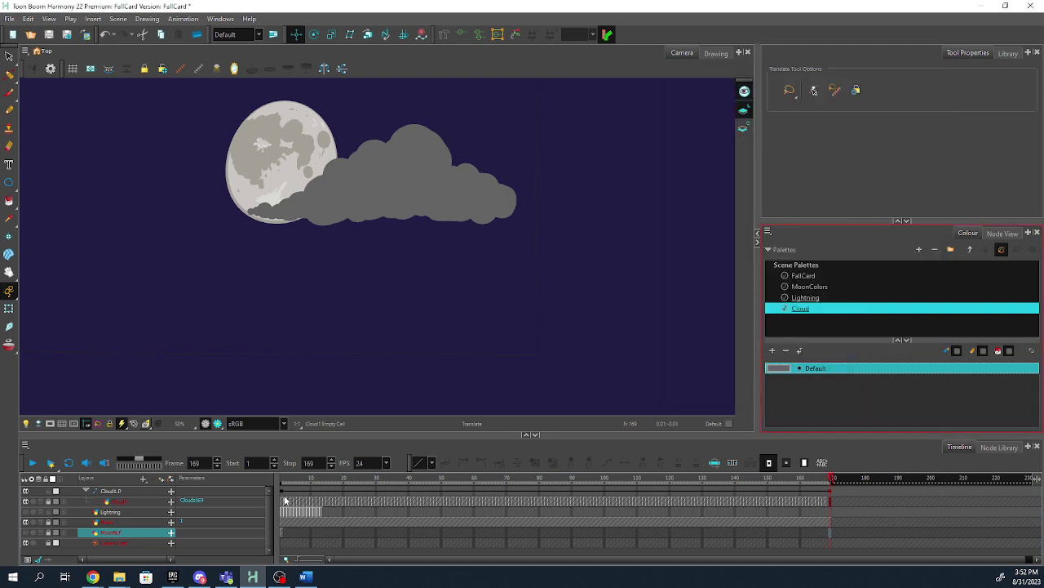
- Add a vector drawing layer named CloudHighlight above the Cloud1 drawing under the Cloud1-P peg
{"action": "left_click", "coordinate": [124, 501]}
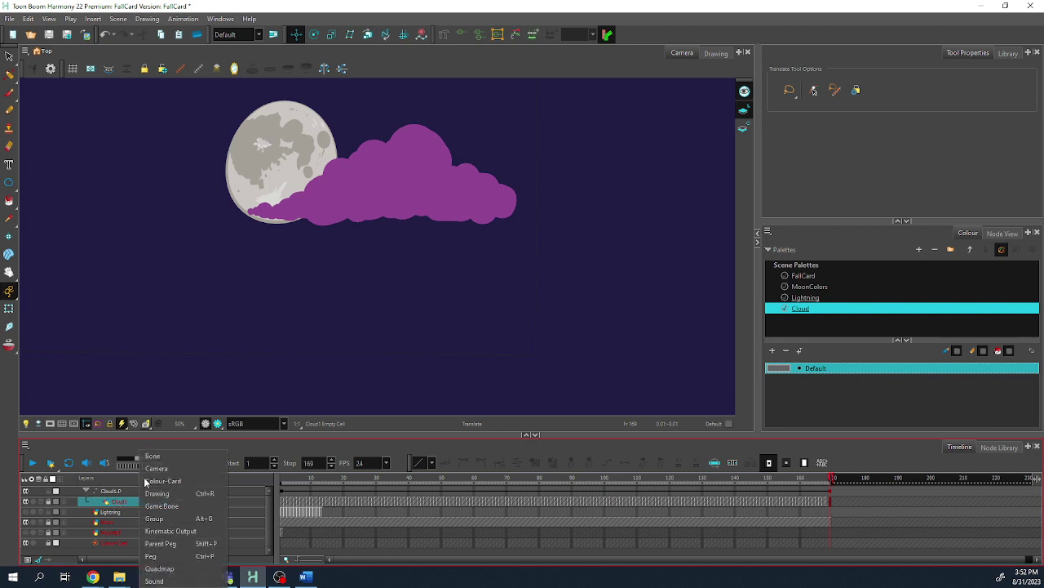
{"action": "left_click", "coordinate": [145, 479]}
{"action": "left_click", "coordinate": [156, 494]}
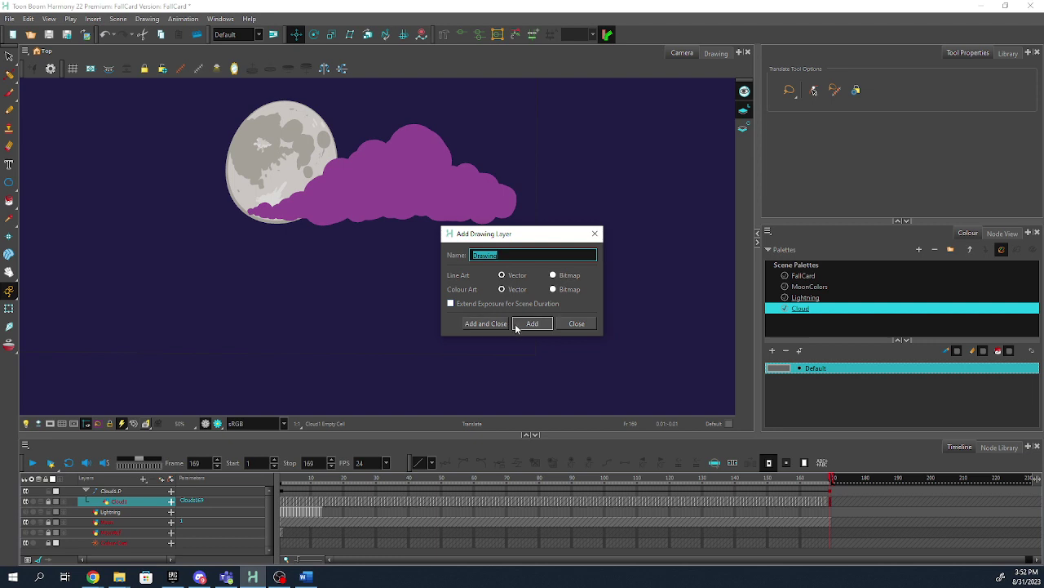
{"action": "type", "text": "CloudHighlight"}
{"action": "left_click", "coordinate": [515, 325]}
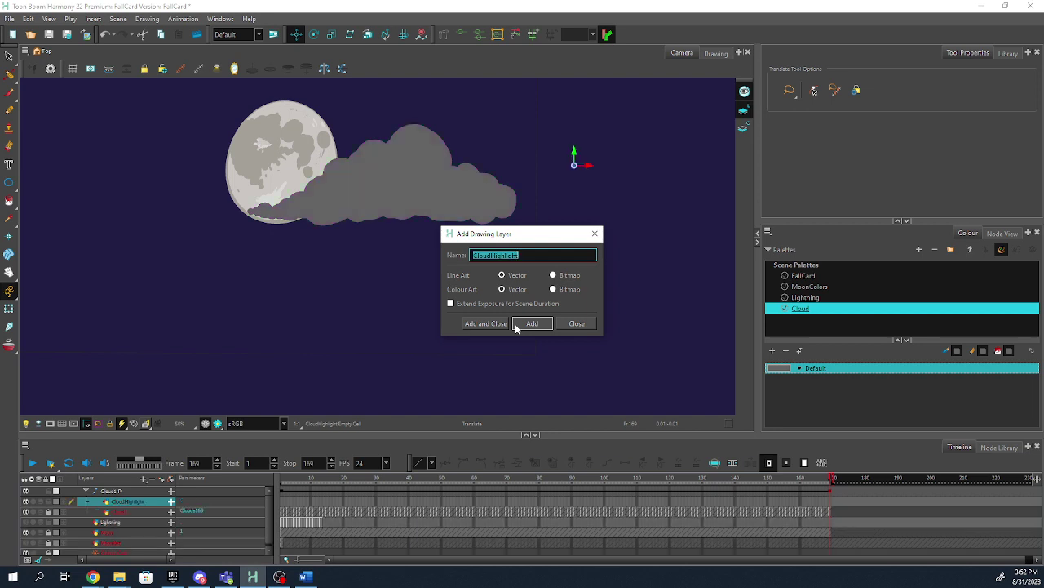
{"action": "left_click", "coordinate": [585, 324]}
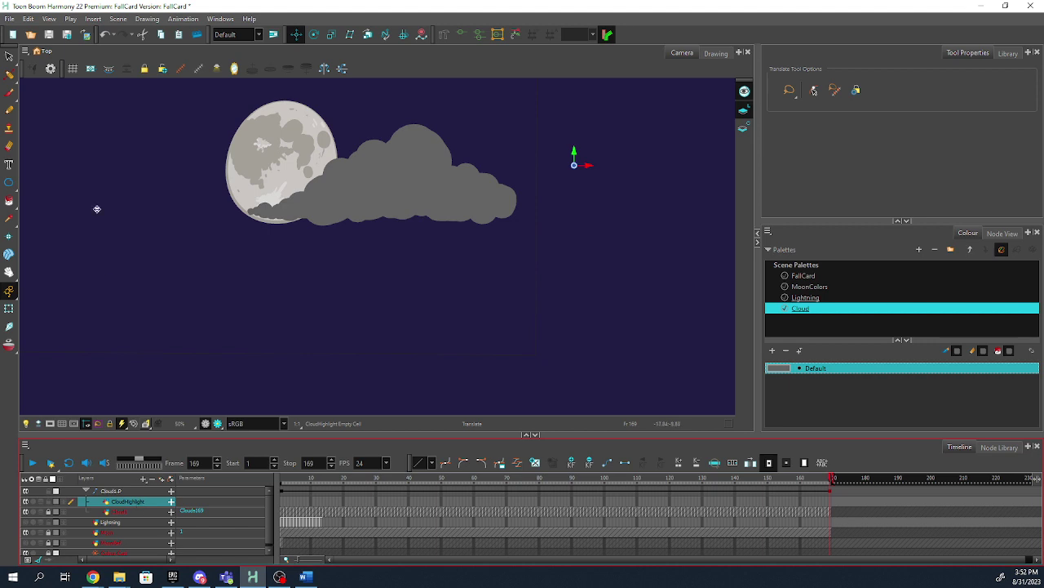
- Add a new swatch to the Cloud palette and set it to a lighter grey with RGB 169, 169, 169
{"action": "left_click", "coordinate": [773, 351]}
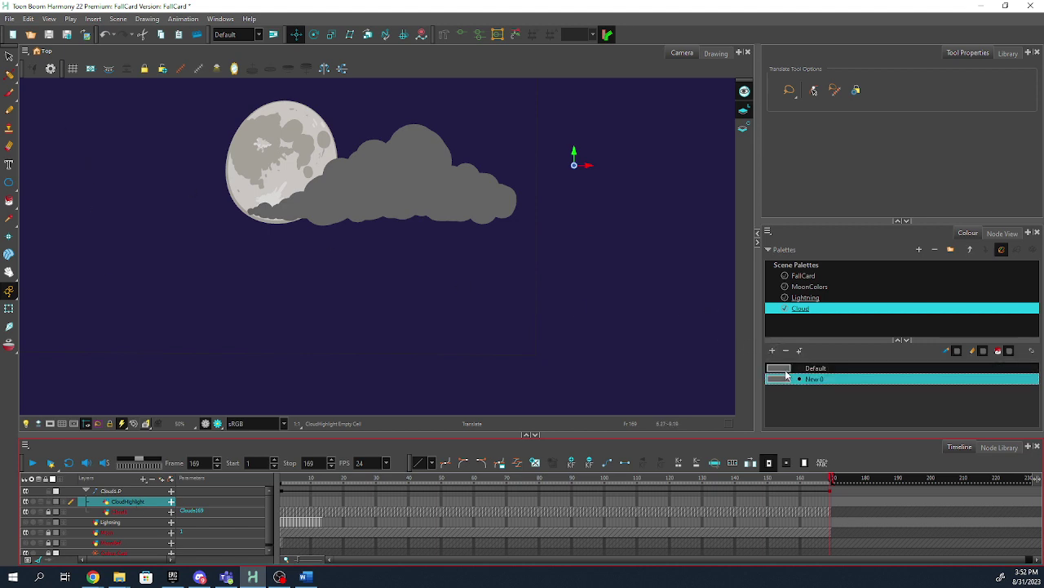
{"action": "double_click", "coordinate": [780, 381]}
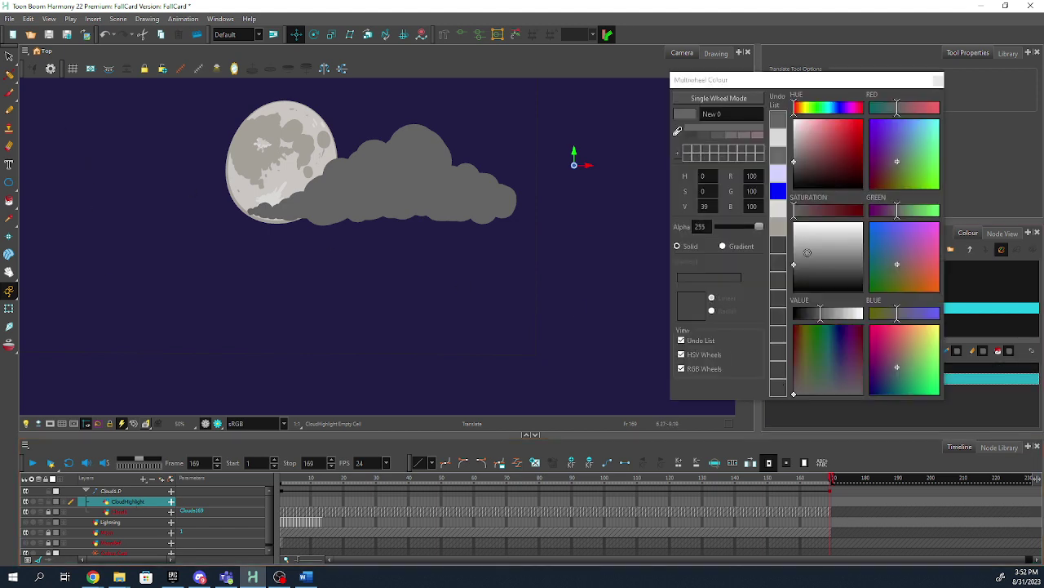
{"action": "left_click", "coordinate": [811, 247]}
- Try brushing lighter highlight shapes over the cloud on the CloudHighlight layer, and undo the strokes and the new swatch's colour change
{"action": "left_click", "coordinate": [9, 92]}
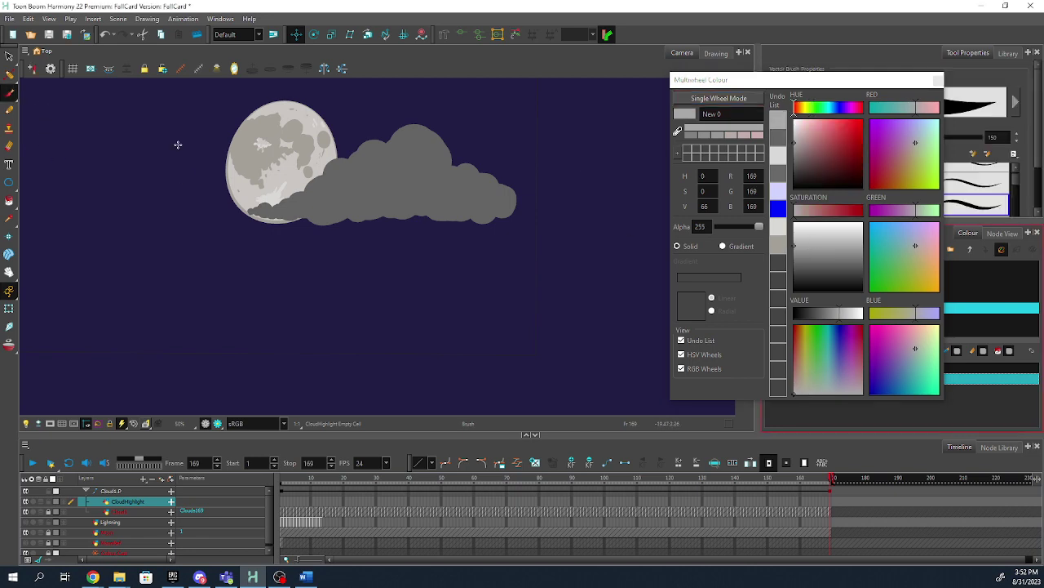
{"action": "mouse_move", "coordinate": [348, 194]}
{"action": "left_mouse_down"}
{"action": "mouse_move", "coordinate": [388, 167]}
{"action": "mouse_move", "coordinate": [435, 193]}
{"action": "mouse_move", "coordinate": [484, 199]}
{"action": "mouse_move", "coordinate": [377, 189]}
{"action": "mouse_move", "coordinate": [313, 205]}
{"action": "mouse_move", "coordinate": [348, 179]}
{"action": "mouse_move", "coordinate": [315, 188]}
{"action": "mouse_move", "coordinate": [356, 159]}
{"action": "mouse_move", "coordinate": [423, 142]}
{"action": "mouse_move", "coordinate": [488, 195]}
{"action": "left_mouse_up"}
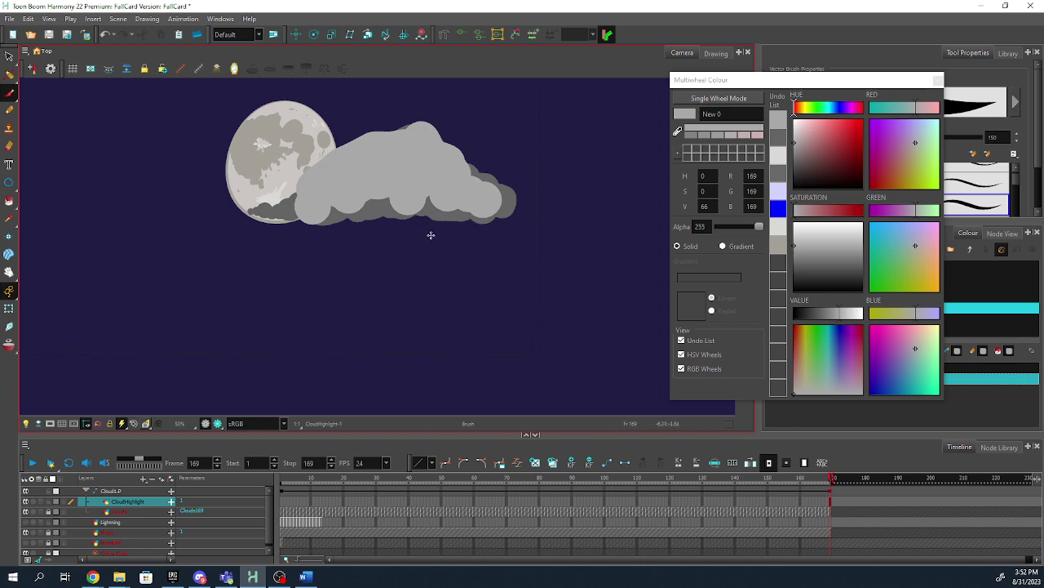
{"action": "key", "text": "ctrl+z"}
{"action": "key", "text": "ctrl+z"}
{"action": "key", "text": "ctrl+z"}
{"action": "key", "text": "ctrl+z"}
{"action": "key", "text": "ctrl+z"}
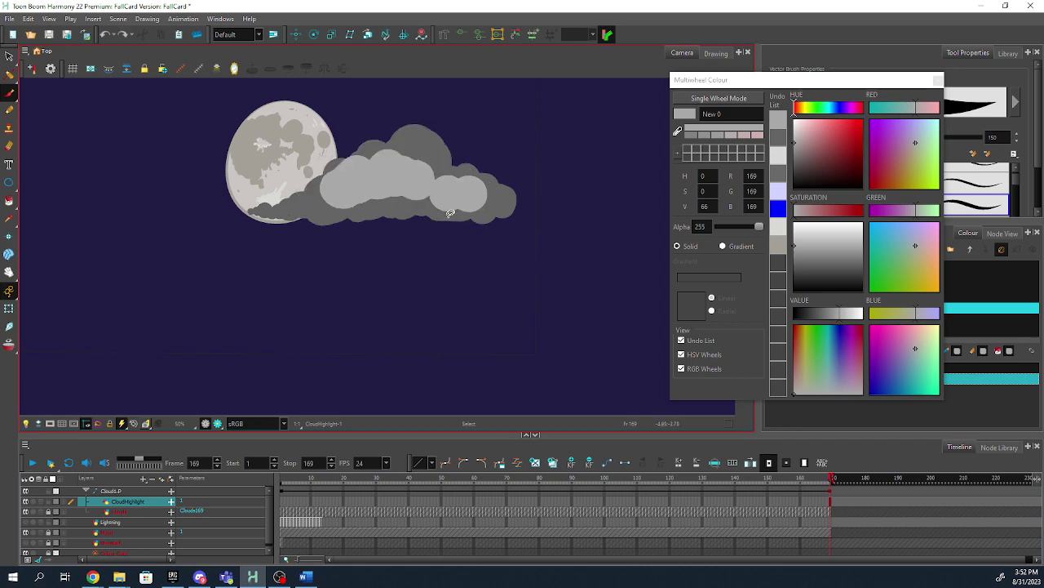
{"action": "key", "text": "ctrl+z"}
{"action": "key", "text": "ctrl+z"}
{"action": "key", "text": "ctrl+z"}
{"action": "key", "text": "ctrl+z"}
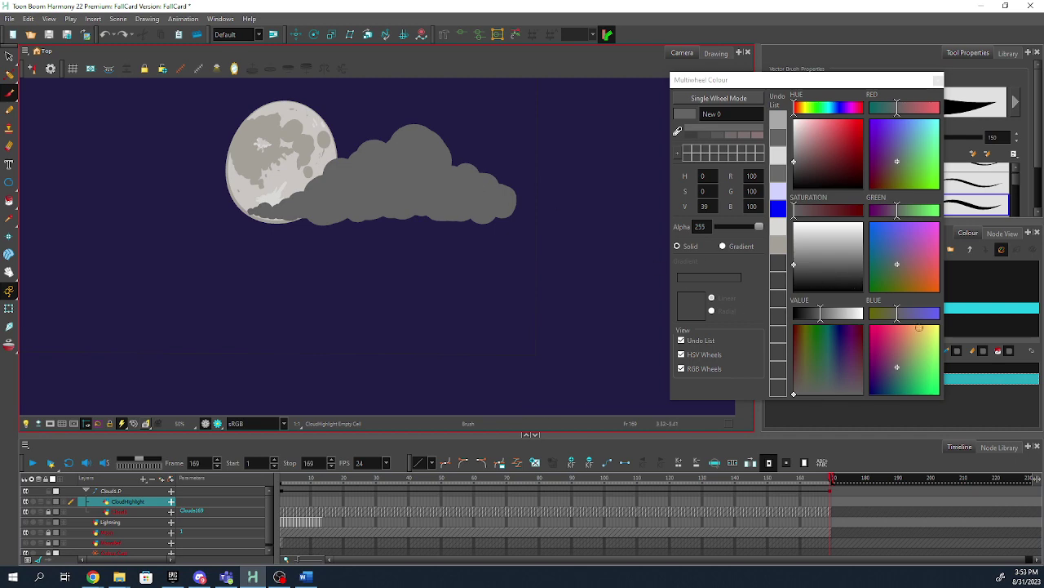
{"action": "left_click", "coordinate": [937, 80]}
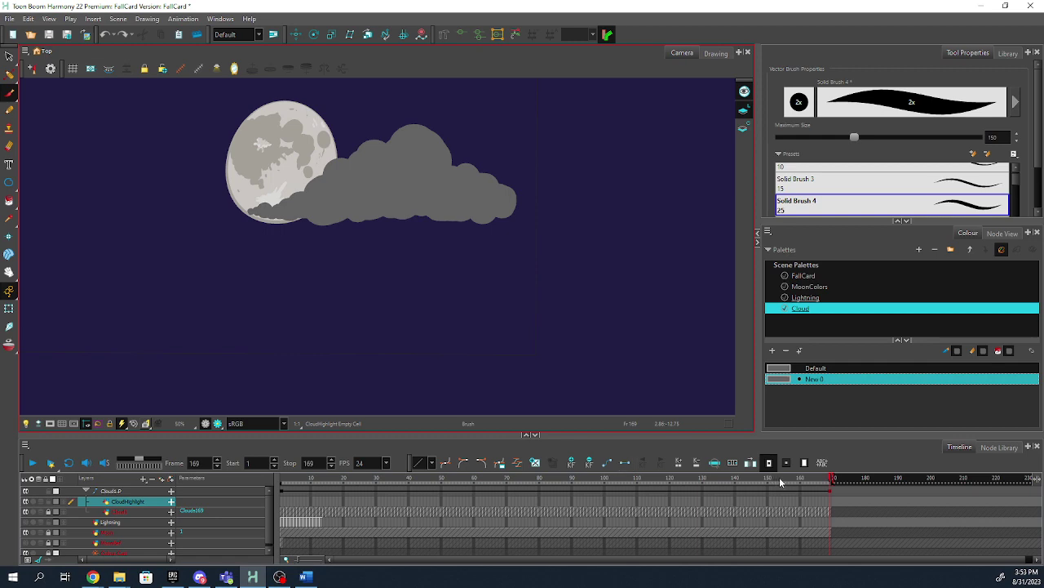
- Scrub the timeline back to frame 1 to review the recoloured cloud's movement
{"action": "left_click", "coordinate": [732, 487]}
{"action": "mouse_move", "coordinate": [732, 487]}
{"action": "left_mouse_down"}
{"action": "mouse_move", "coordinate": [543, 493]}
{"action": "mouse_move", "coordinate": [243, 478]}
{"action": "mouse_move", "coordinate": [838, 483]}
{"action": "mouse_move", "coordinate": [282, 483]}
{"action": "left_mouse_up"}
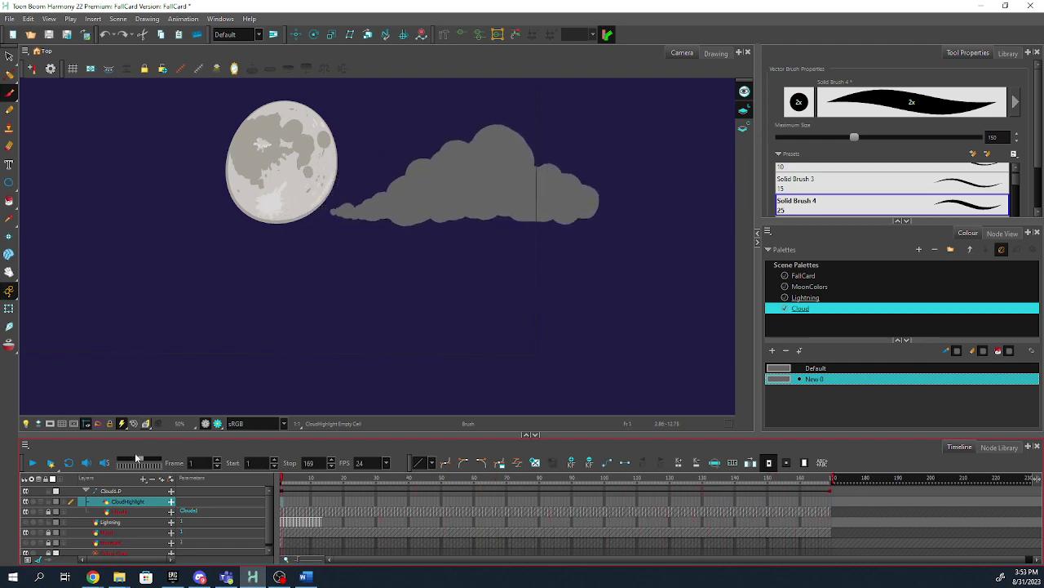